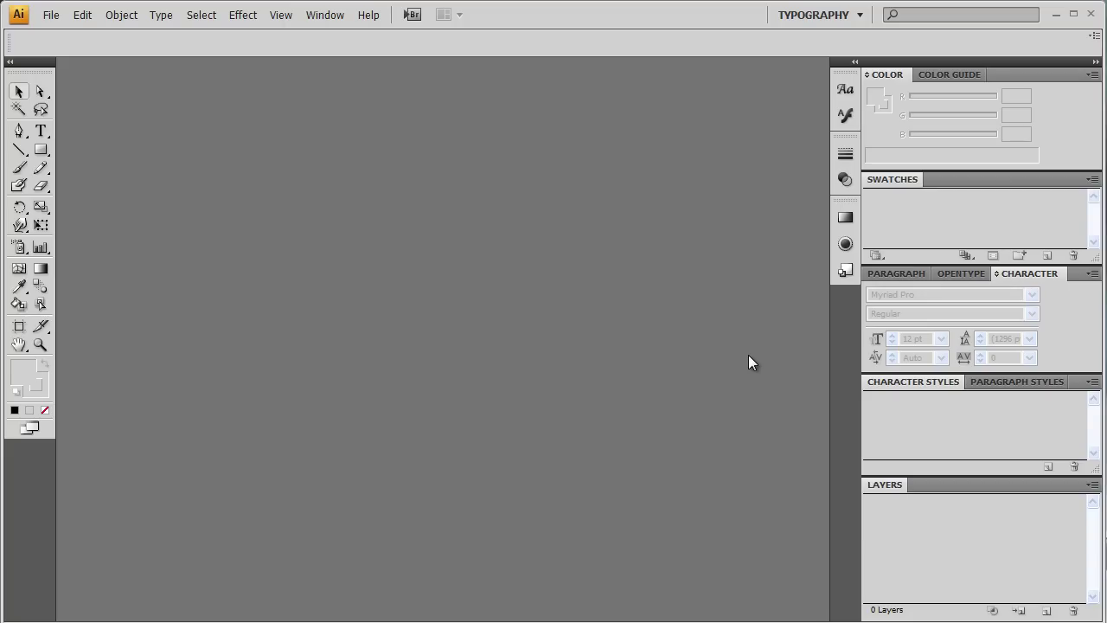
- Create a new Illustrator document, Untitled-1, with a 1280 × 720 px RGB artboard
{"action": "left_click", "coordinate": [49, 16]}
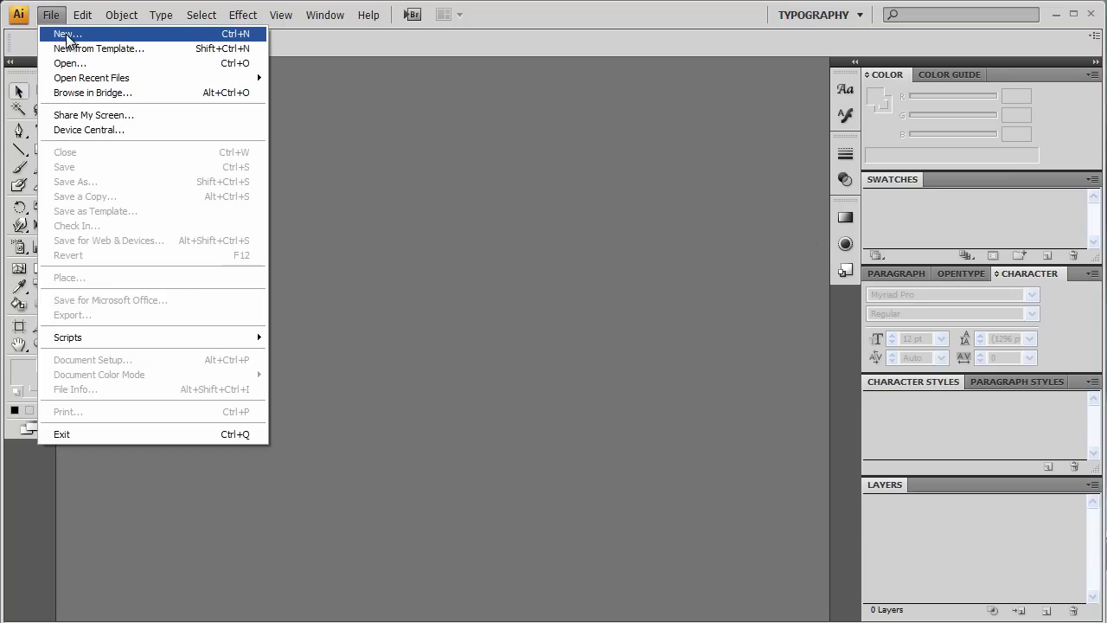
{"action": "left_click", "coordinate": [67, 36]}
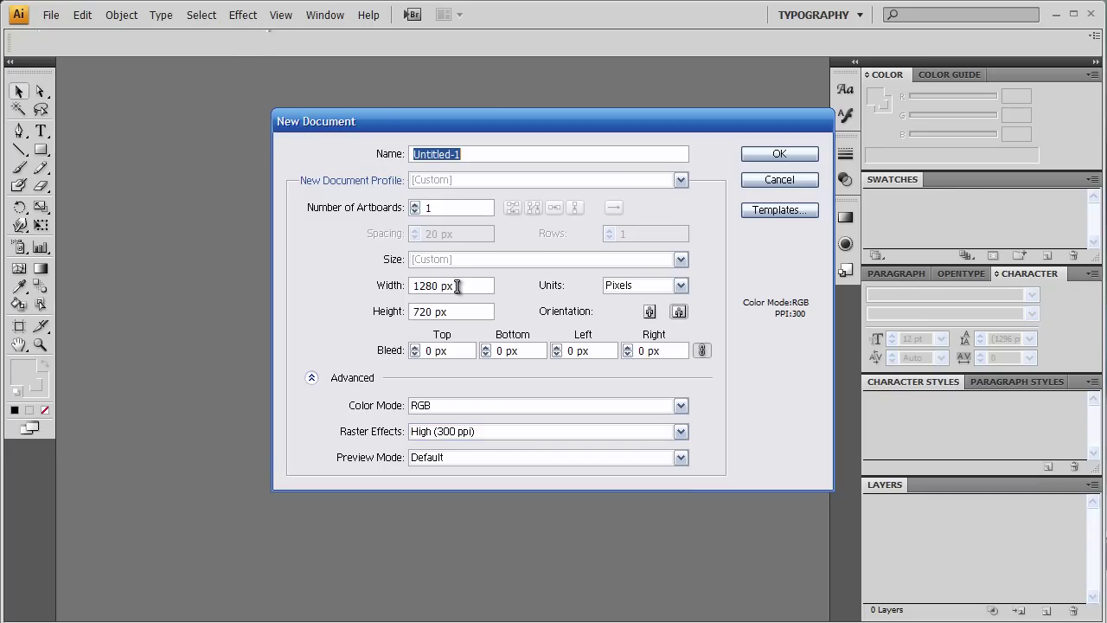
{"action": "double_click", "coordinate": [457, 287]}
{"action": "double_click", "coordinate": [458, 309]}
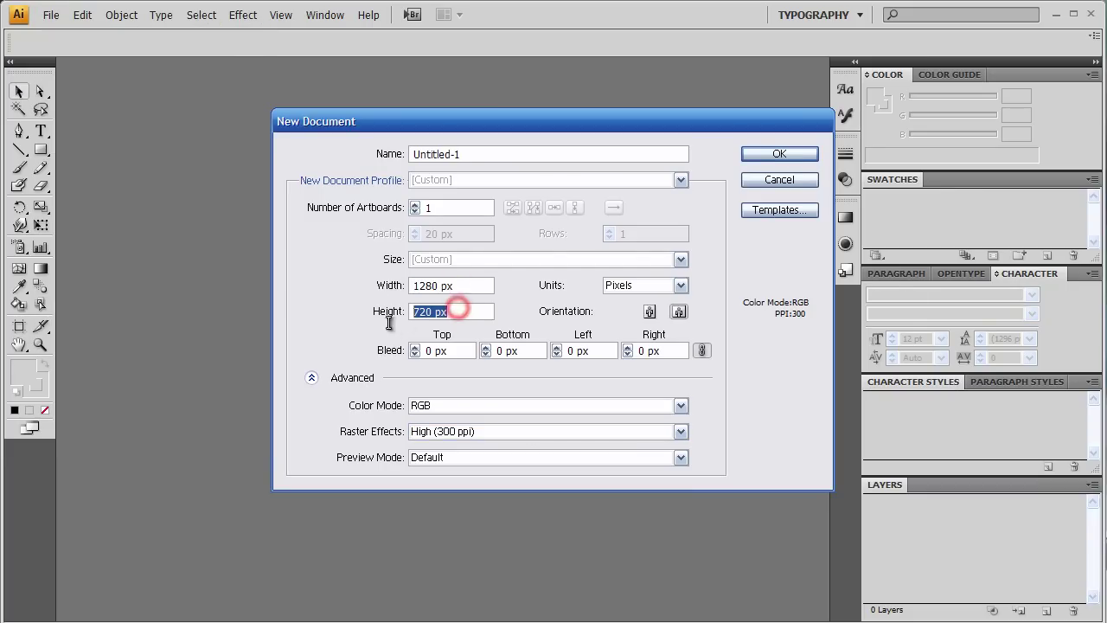
{"action": "left_click", "coordinate": [805, 156]}
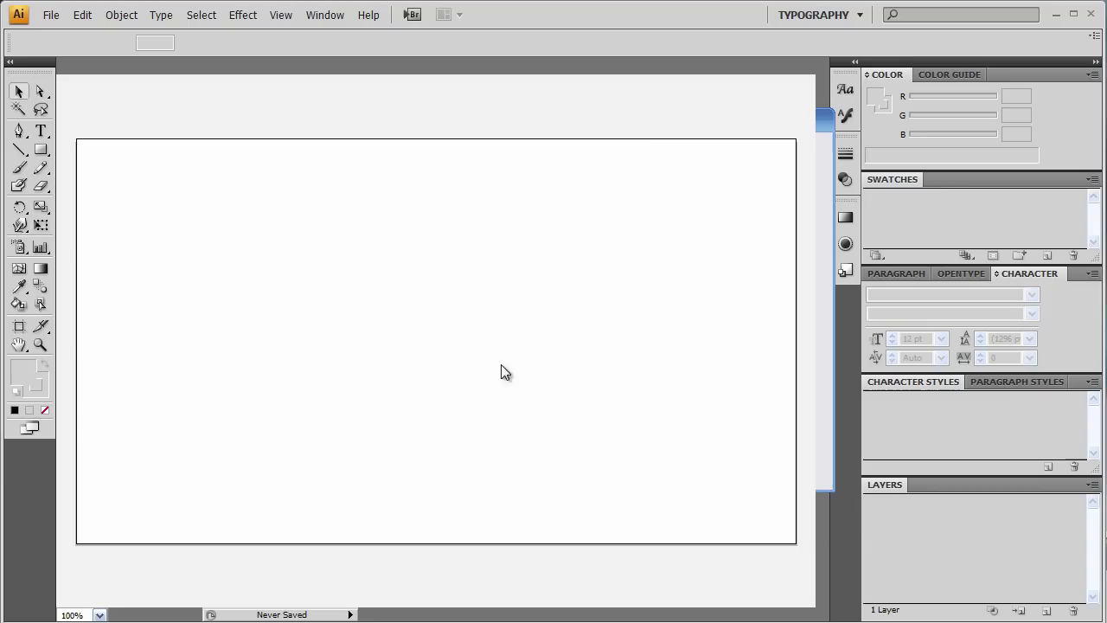
- Type the word iTecKroNos near the artboard centre at 72 pt
{"action": "left_click", "coordinate": [41, 131]}
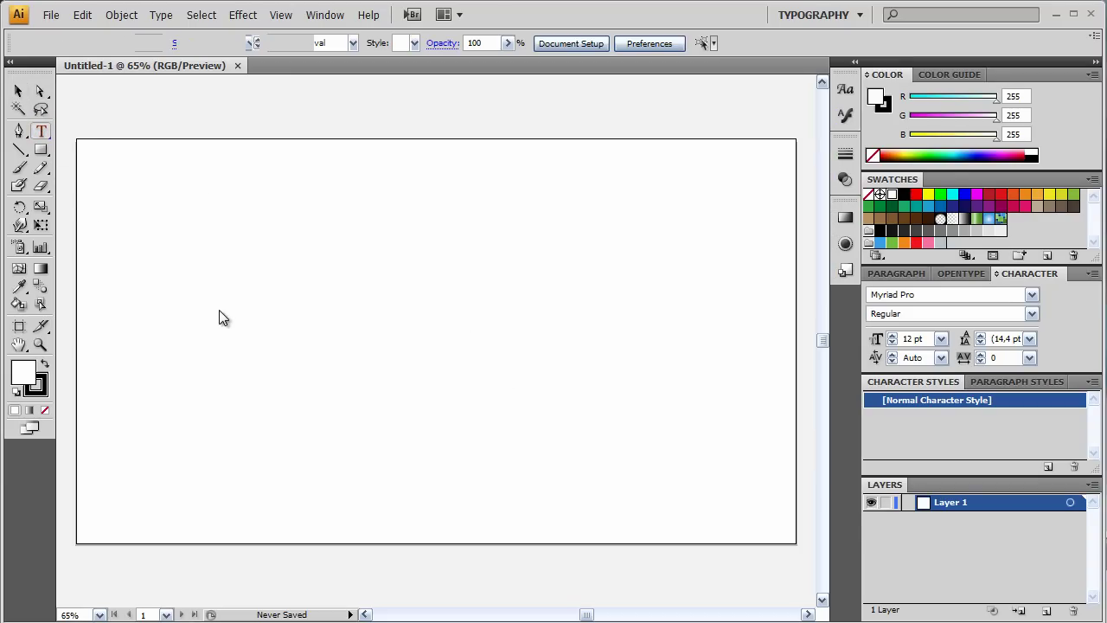
{"action": "left_click", "coordinate": [296, 334]}
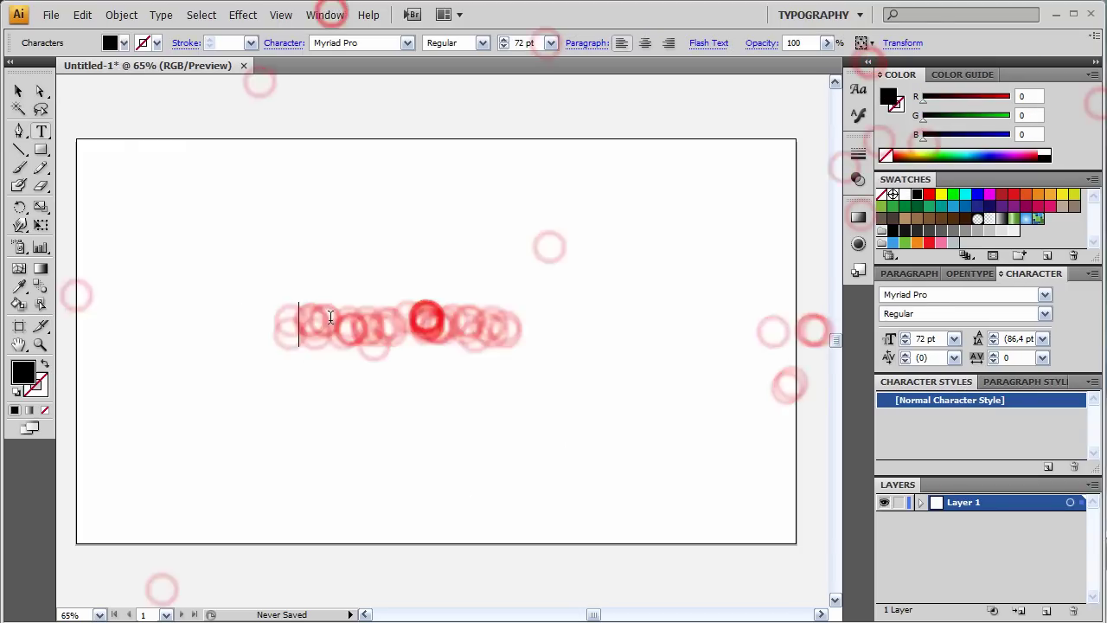
{"action": "type", "text": "iTec"}
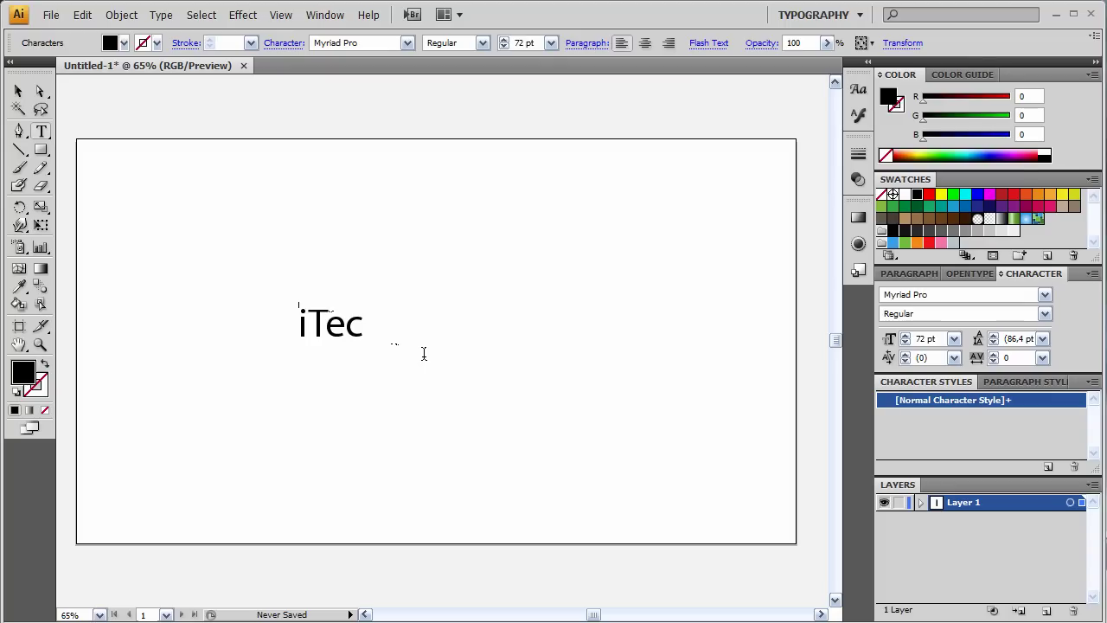
{"action": "type", "text": "KroNos"}
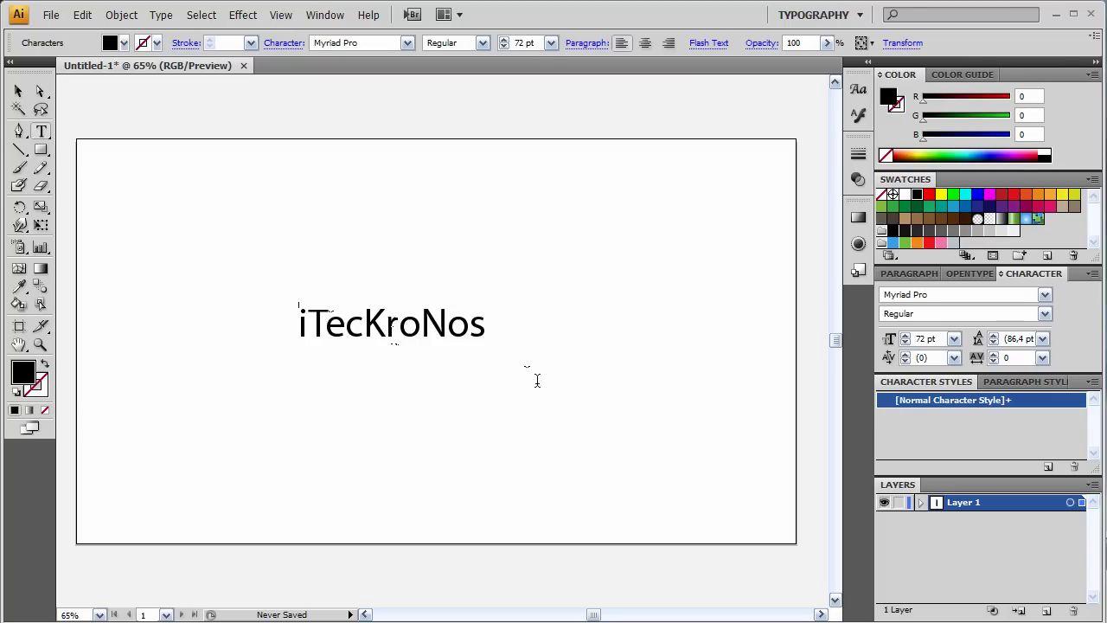
- Change the iTecKroNos text font from Myriad Pro to Van Helsing
{"action": "left_click_drag", "start_coordinate": [519, 331], "coordinate": [298, 326]}
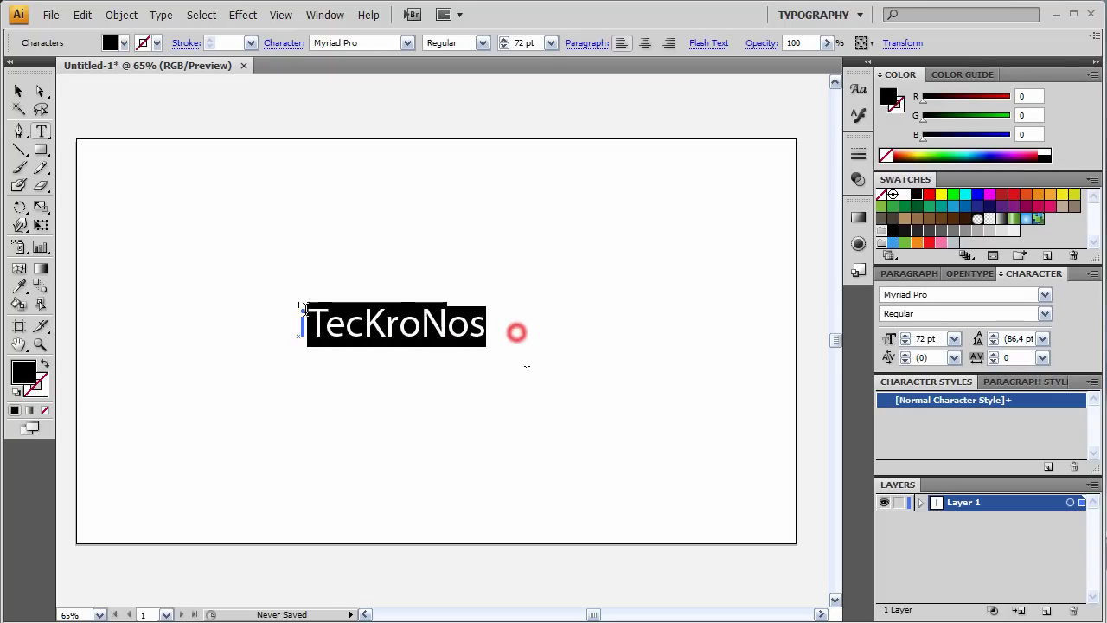
{"action": "left_click", "coordinate": [367, 42]}
{"action": "type", "text": "Ba"}
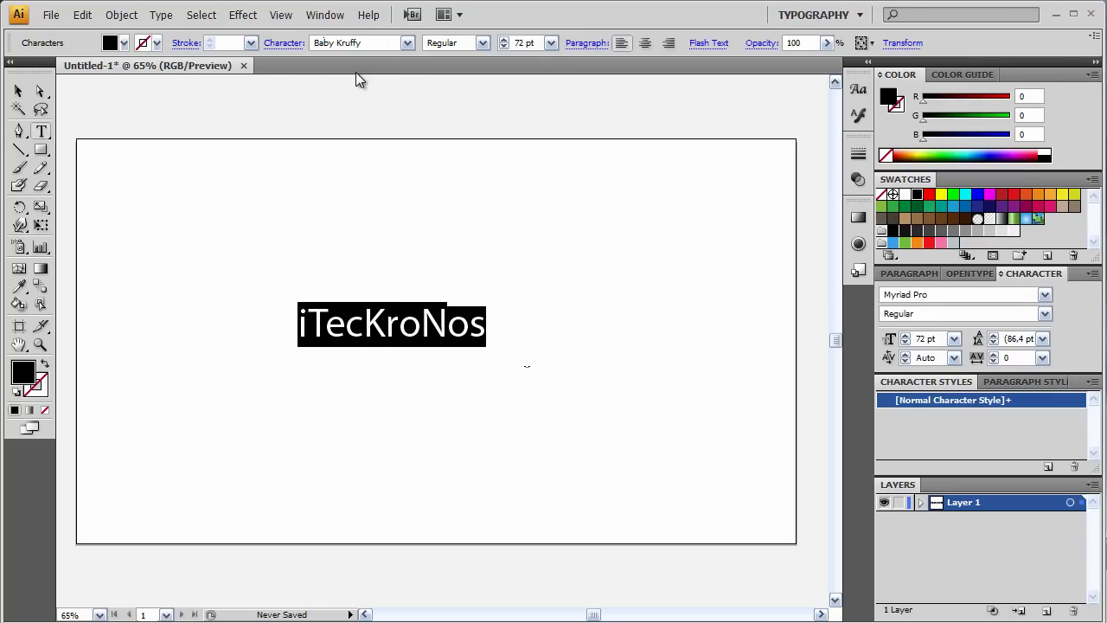
{"action": "type", "text": "Van"}
{"action": "key", "text": "Return"}
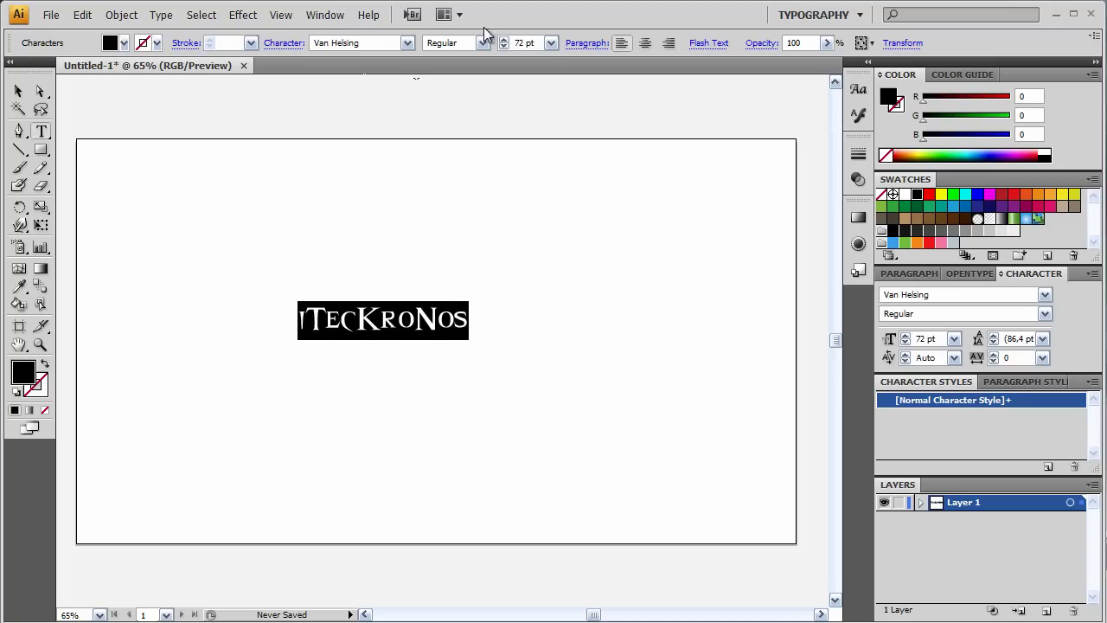
- Scale the text up to about 205 pt and move it across the artboard's middle
{"action": "left_click", "coordinate": [18, 90]}
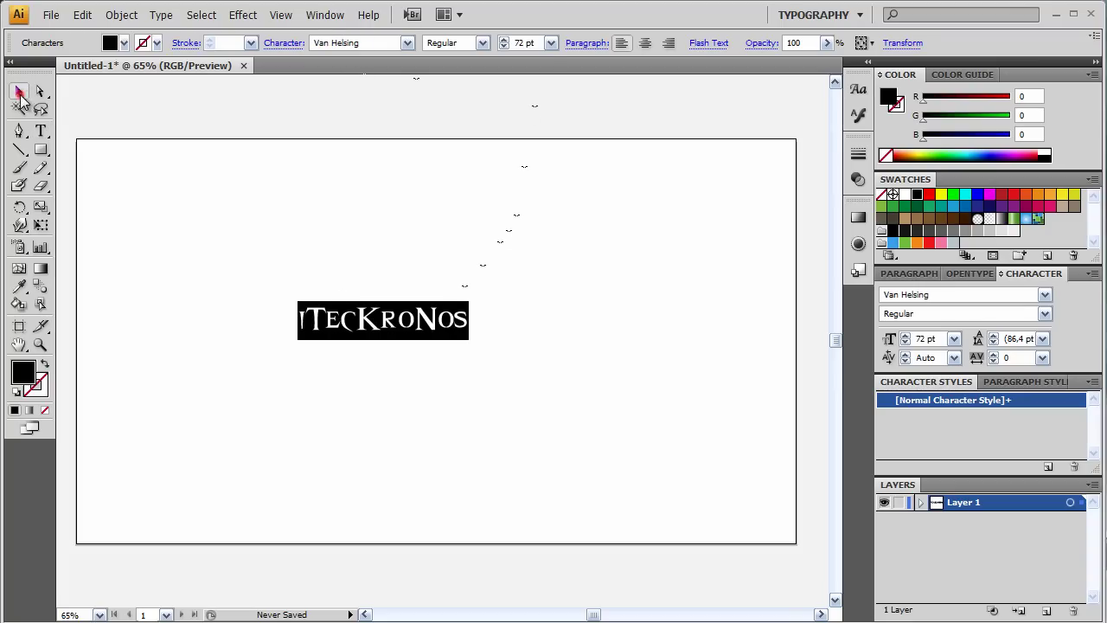
{"action": "left_click_drag", "start_coordinate": [469, 302], "coordinate": [786, 232]}
{"action": "mouse_move", "coordinate": [595, 309]}
{"action": "left_mouse_down"}
{"action": "mouse_move", "coordinate": [424, 309]}
{"action": "mouse_move", "coordinate": [575, 355]}
{"action": "left_mouse_up"}
- Show the rulers and place the ruler zero point on the letter K
{"action": "key", "text": "ctrl+r"}
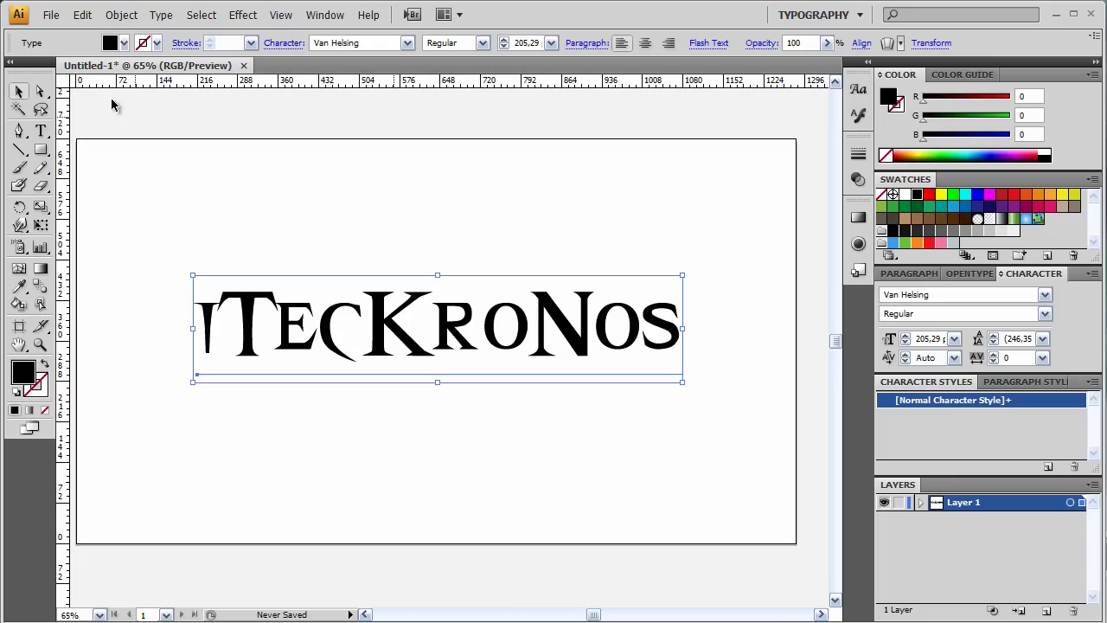
{"action": "left_click", "coordinate": [63, 81]}
{"action": "left_click_drag", "start_coordinate": [69, 95], "coordinate": [433, 329]}
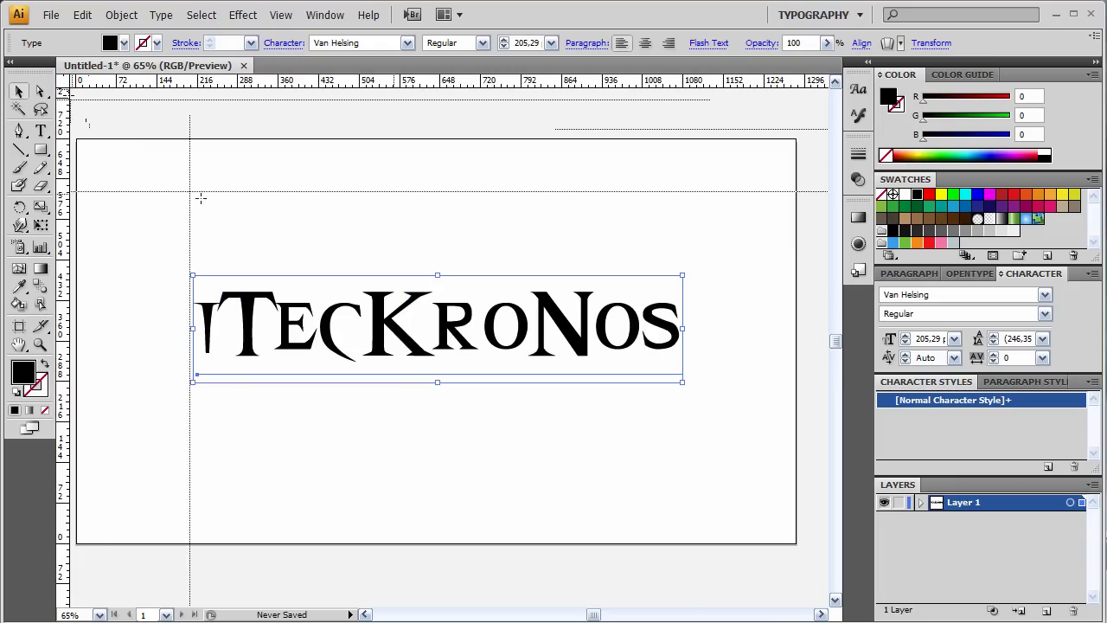
{"action": "left_click_drag", "start_coordinate": [432, 329], "coordinate": [438, 334]}
{"action": "left_click", "coordinate": [437, 334]}
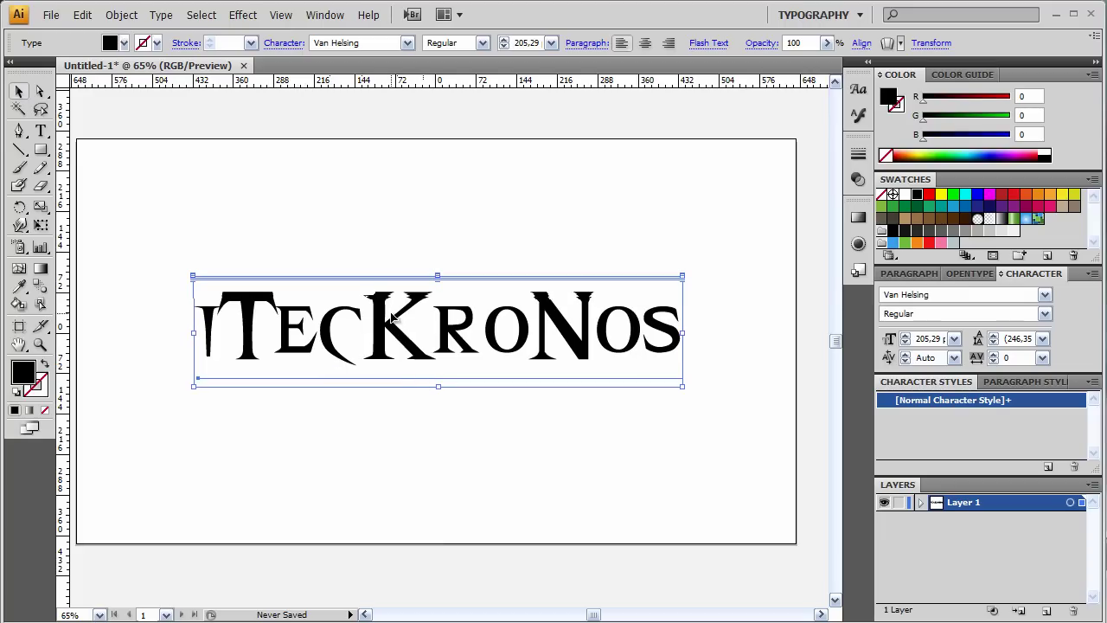
{"action": "left_click", "coordinate": [452, 340]}
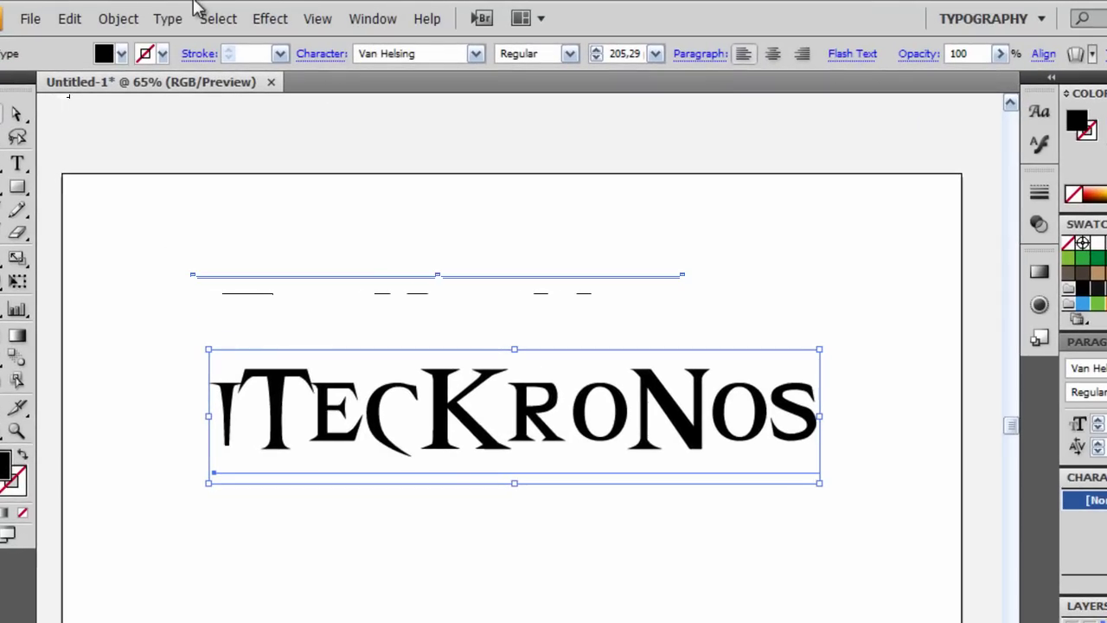
{"action": "left_click", "coordinate": [182, 16]}
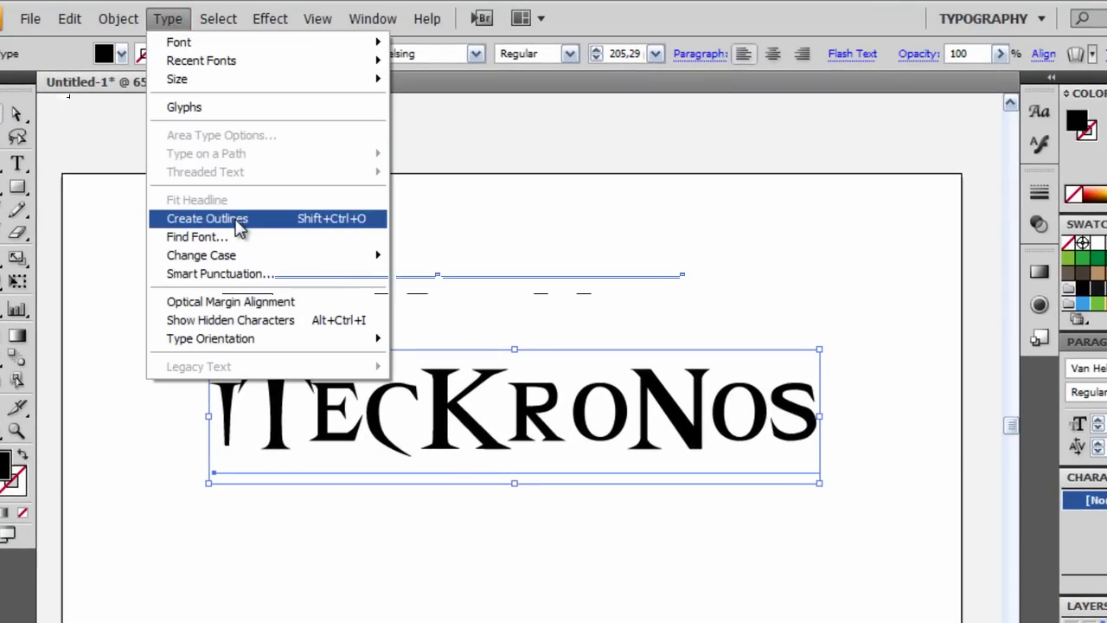
- Convert the title text to outlines and save it over iTecKroNos title.ai
{"action": "left_click", "coordinate": [238, 218]}
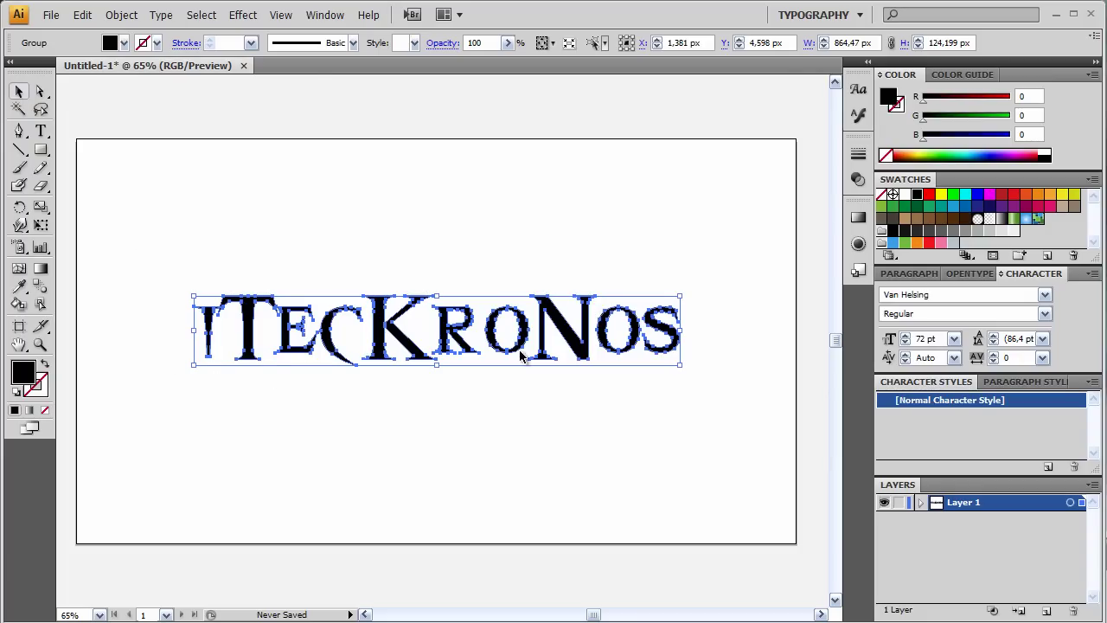
{"action": "left_click", "coordinate": [50, 15]}
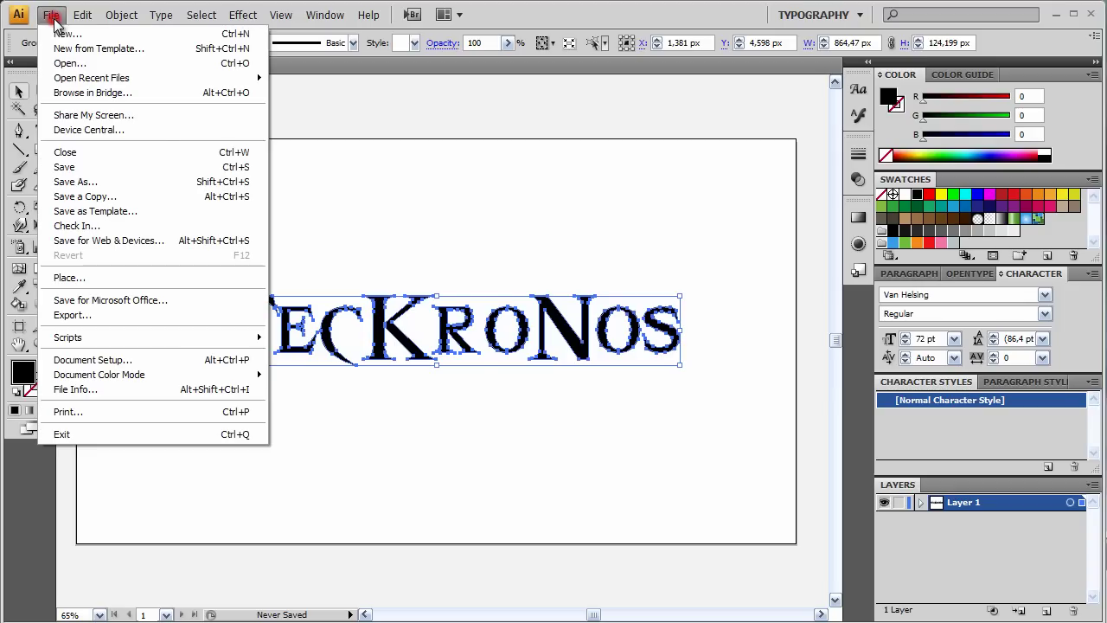
{"action": "left_click", "coordinate": [193, 169]}
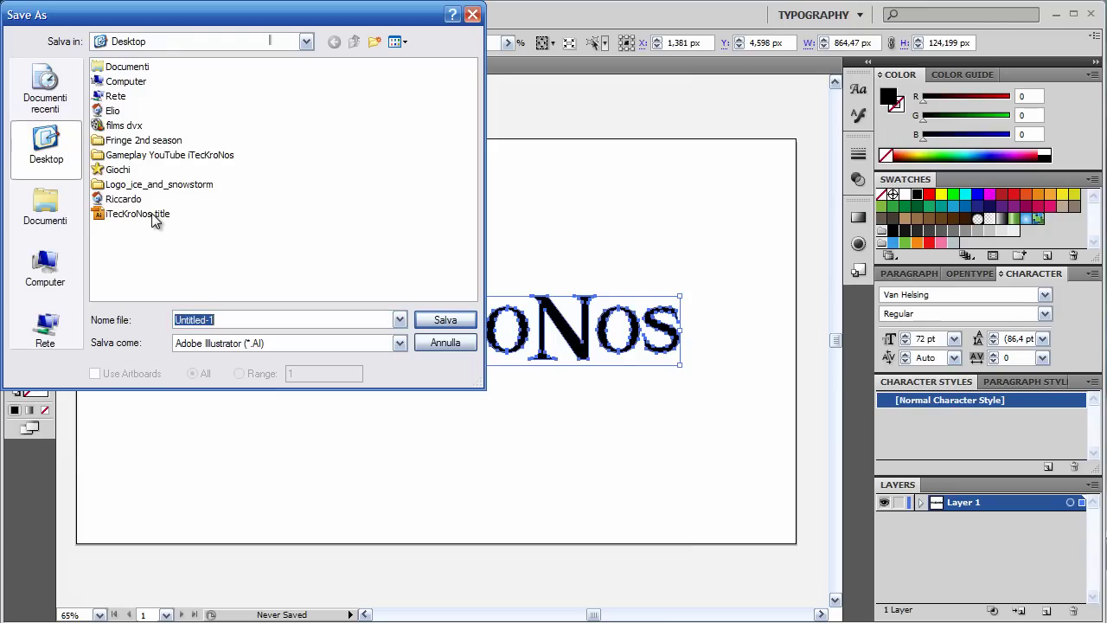
{"action": "left_click", "coordinate": [152, 216]}
{"action": "left_click", "coordinate": [437, 320]}
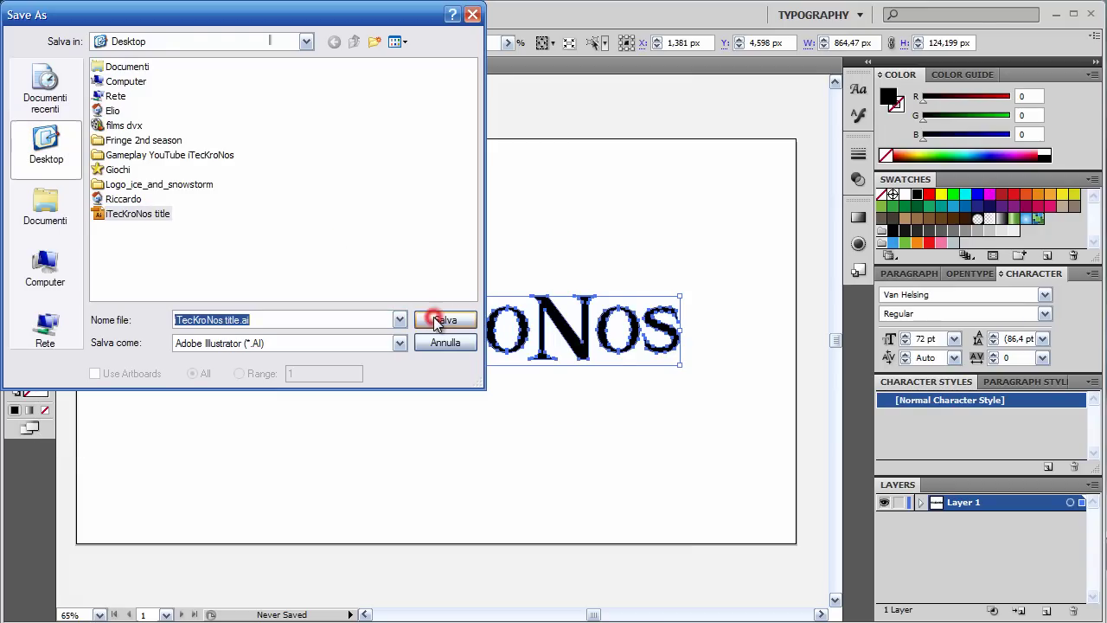
{"action": "left_click", "coordinate": [514, 396]}
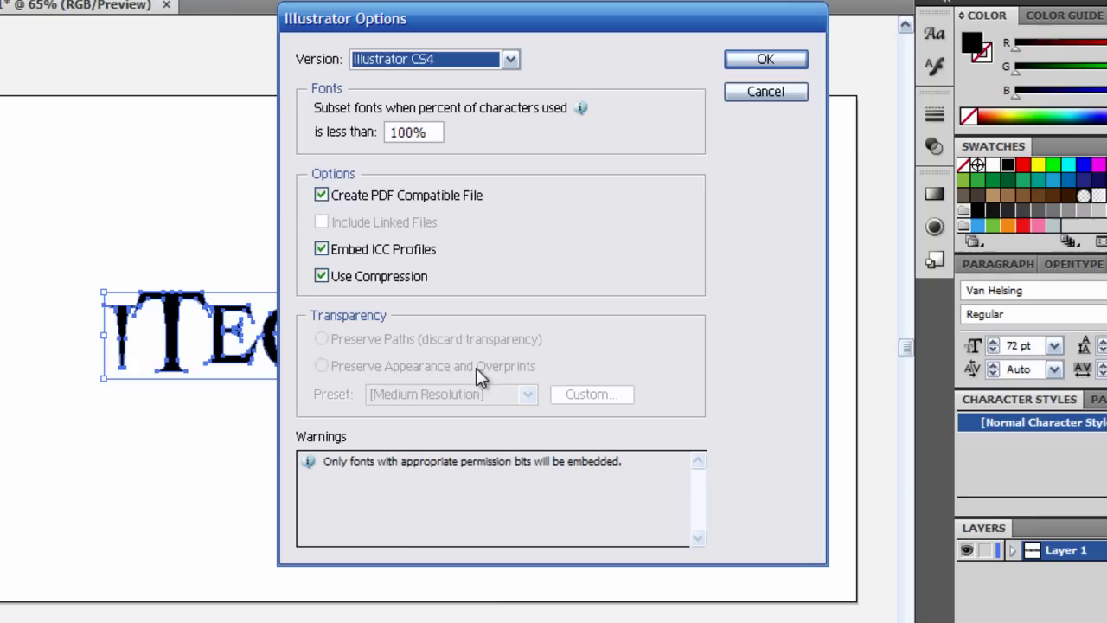
- Save the file as Illustrator 8 format, accepting the legacy-format warning
{"action": "left_click", "coordinate": [511, 59]}
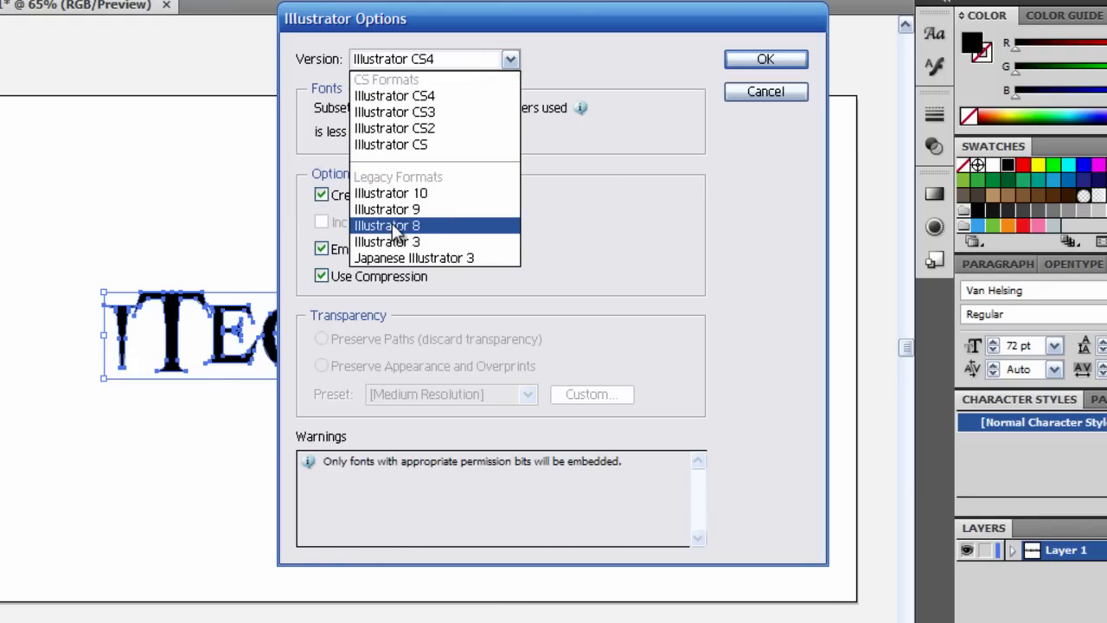
{"action": "left_click", "coordinate": [394, 225]}
{"action": "left_click", "coordinate": [758, 53]}
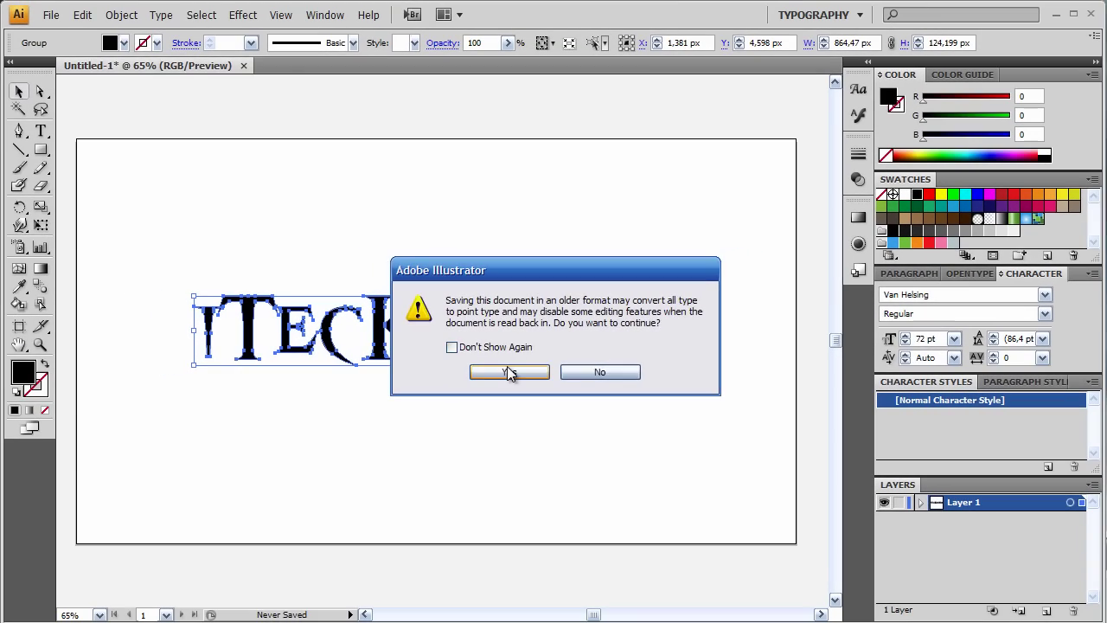
{"action": "left_click", "coordinate": [508, 371]}
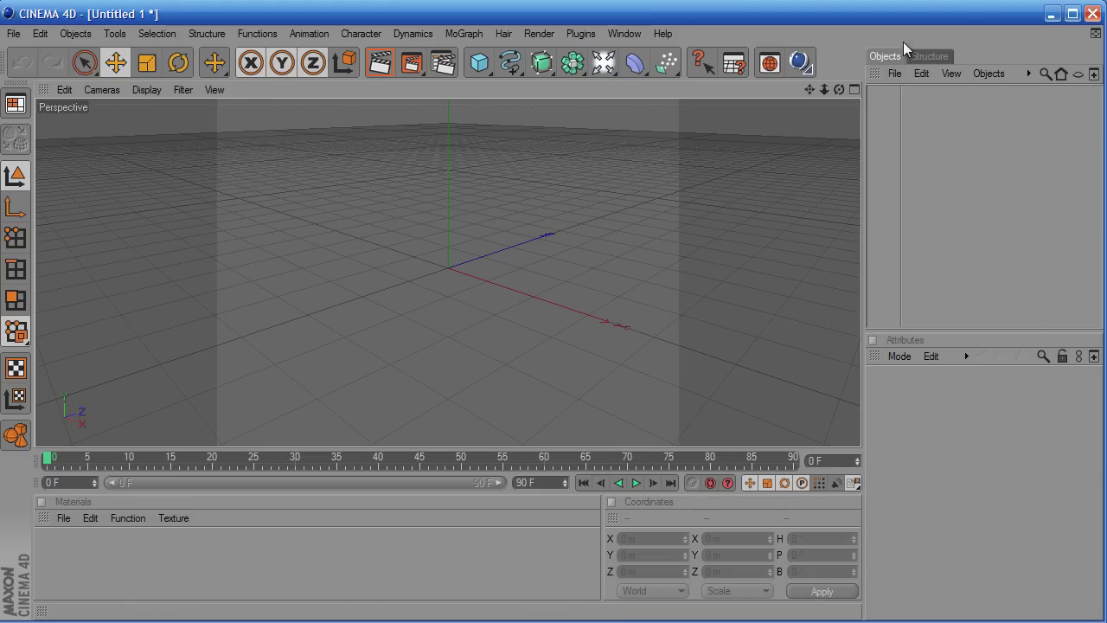
- Merge iTecKroNos title from the Desktop into the Cinema 4D scene at scale 1
{"action": "left_click", "coordinate": [894, 72]}
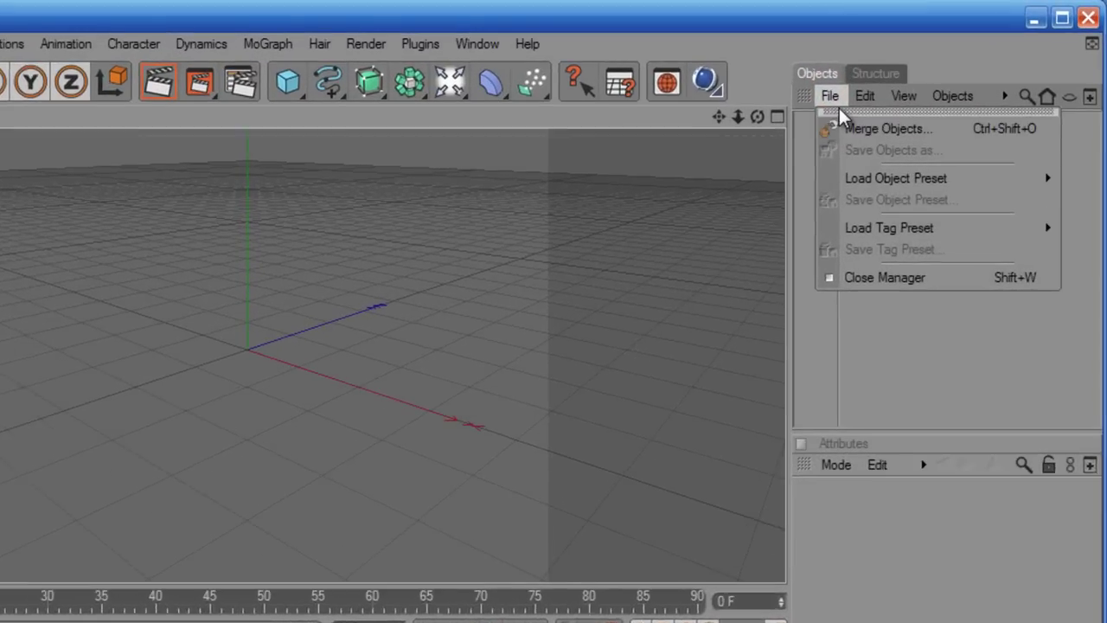
{"action": "left_click", "coordinate": [874, 138]}
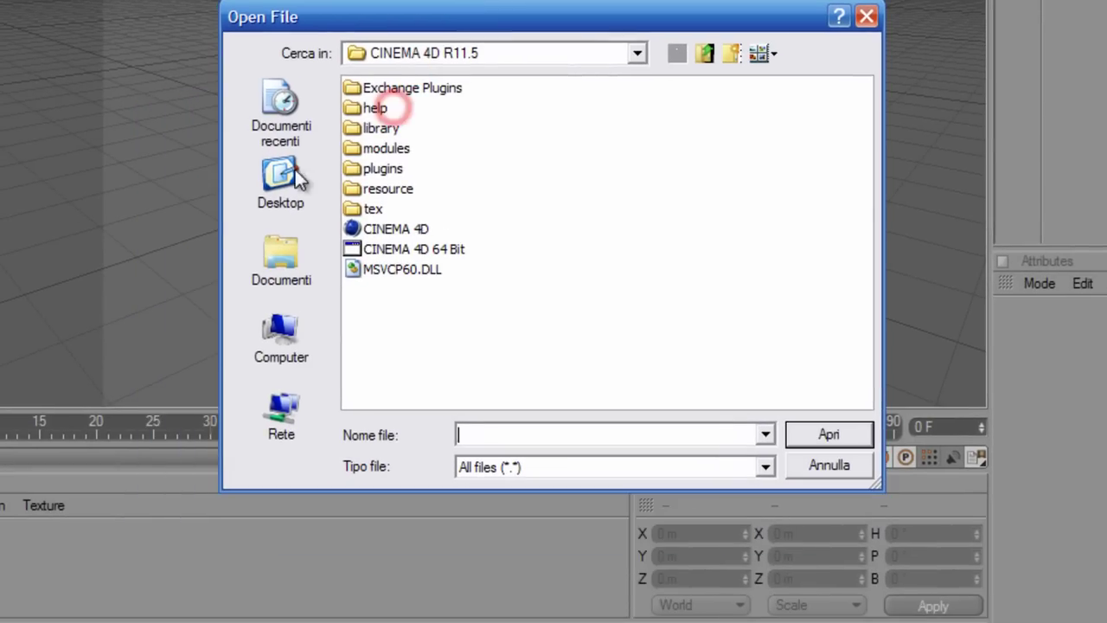
{"action": "left_click", "coordinate": [285, 192]}
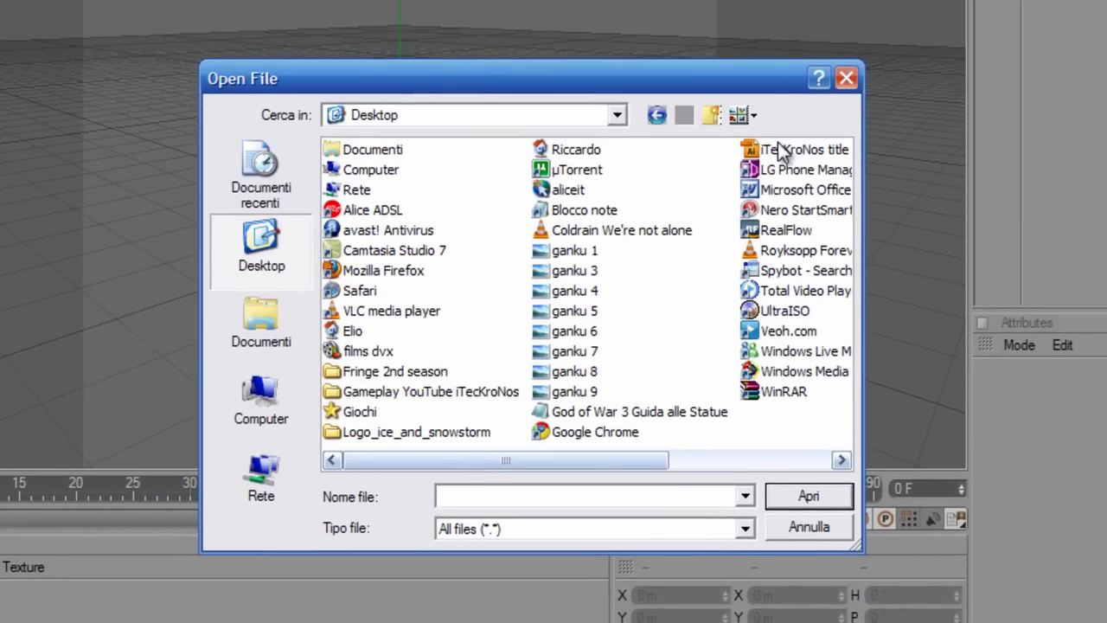
{"action": "double_click", "coordinate": [787, 147]}
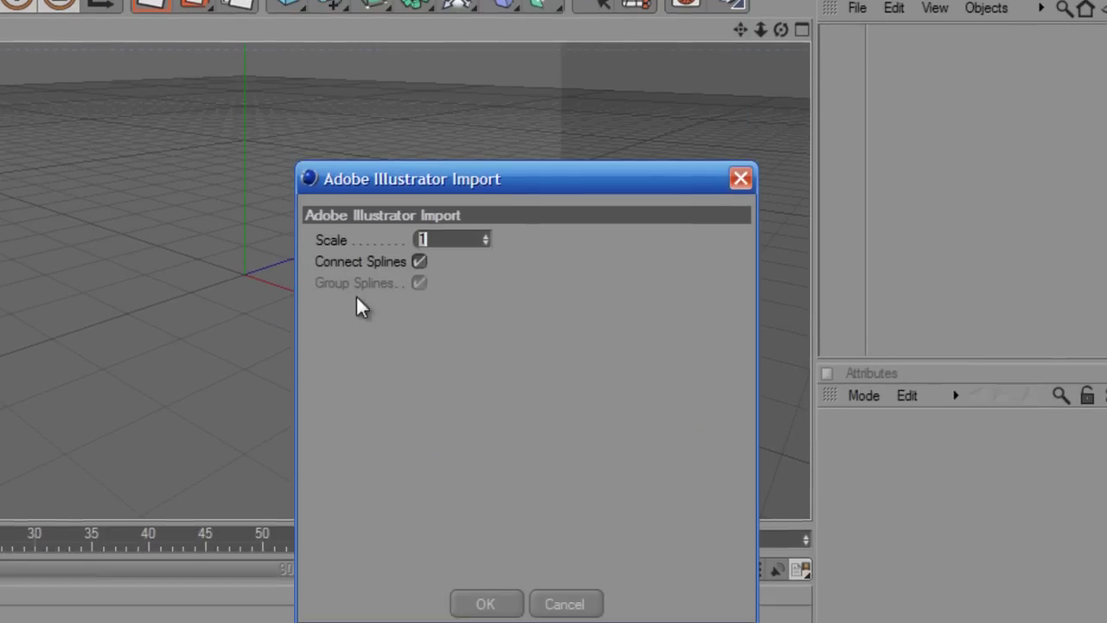
{"action": "left_click", "coordinate": [485, 531]}
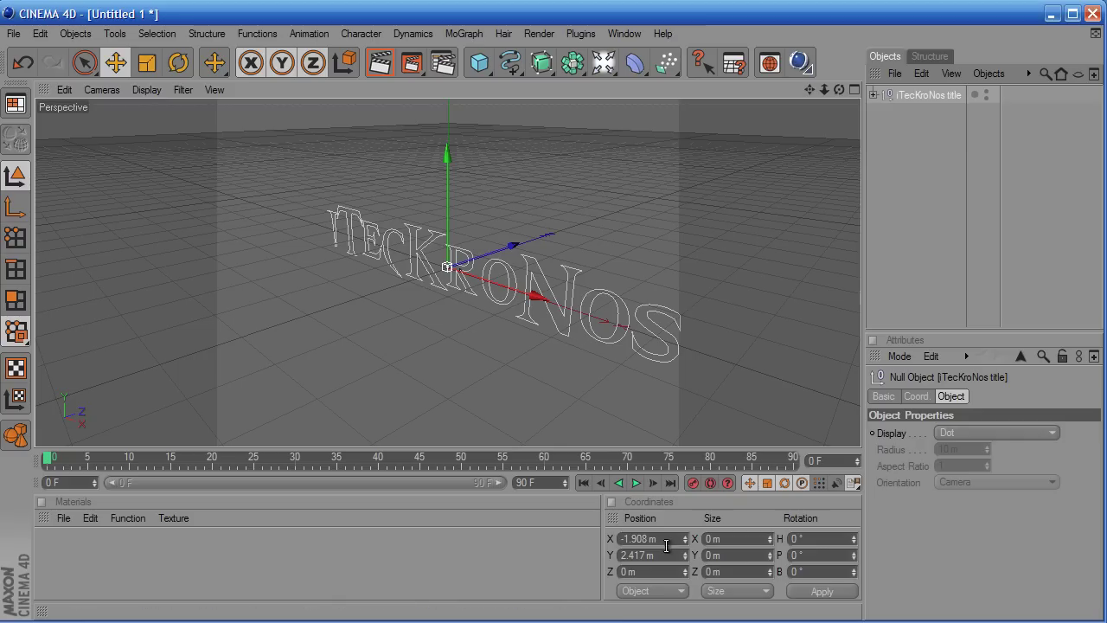
- Set the iTecKroNos title null's position to 0, 0, 0 to centre it at the origin
{"action": "left_click", "coordinate": [629, 538]}
{"action": "key", "text": "Return"}
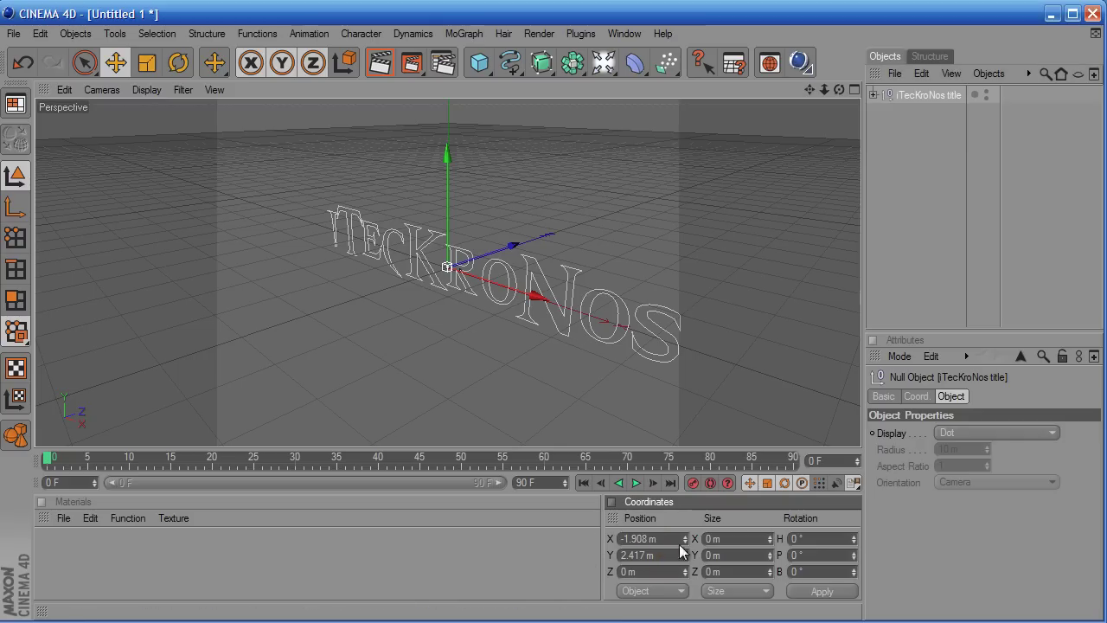
{"action": "left_click", "coordinate": [644, 555]}
{"action": "left_click", "coordinate": [928, 98]}
{"action": "left_click", "coordinate": [650, 538]}
{"action": "type", "text": "0"}
{"action": "key", "text": "Tab"}
{"action": "type", "text": "0"}
{"action": "key", "text": "Return"}
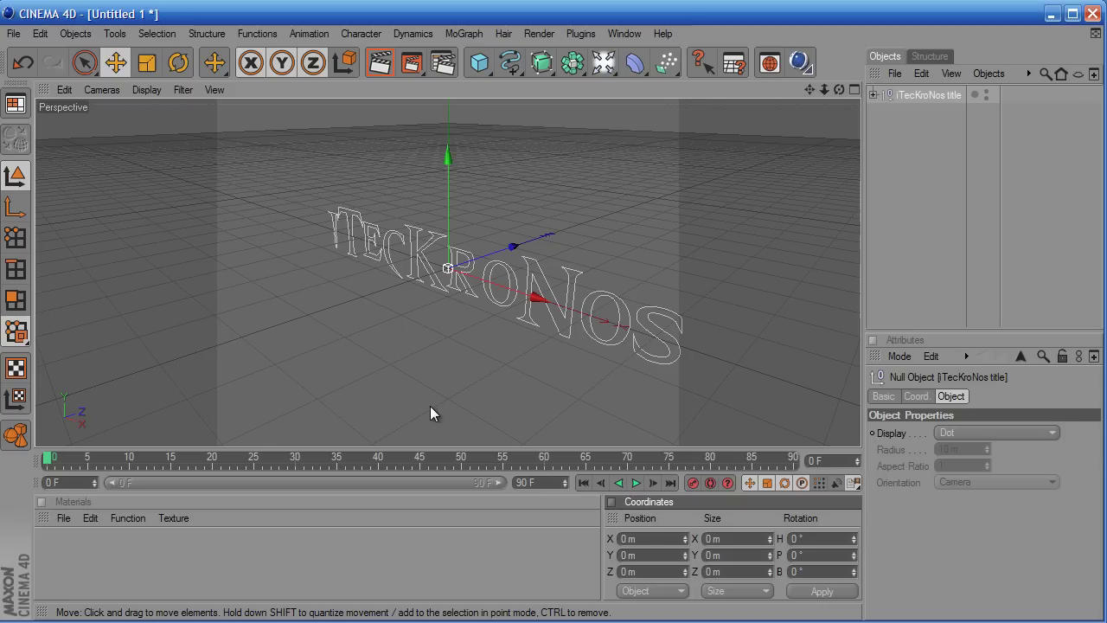
- Put the title under an Extrude NURBS with 50 m Z movement and Hierarchical on, then render a preview
{"action": "left_click_drag", "start_coordinate": [541, 62], "coordinate": [757, 80]}
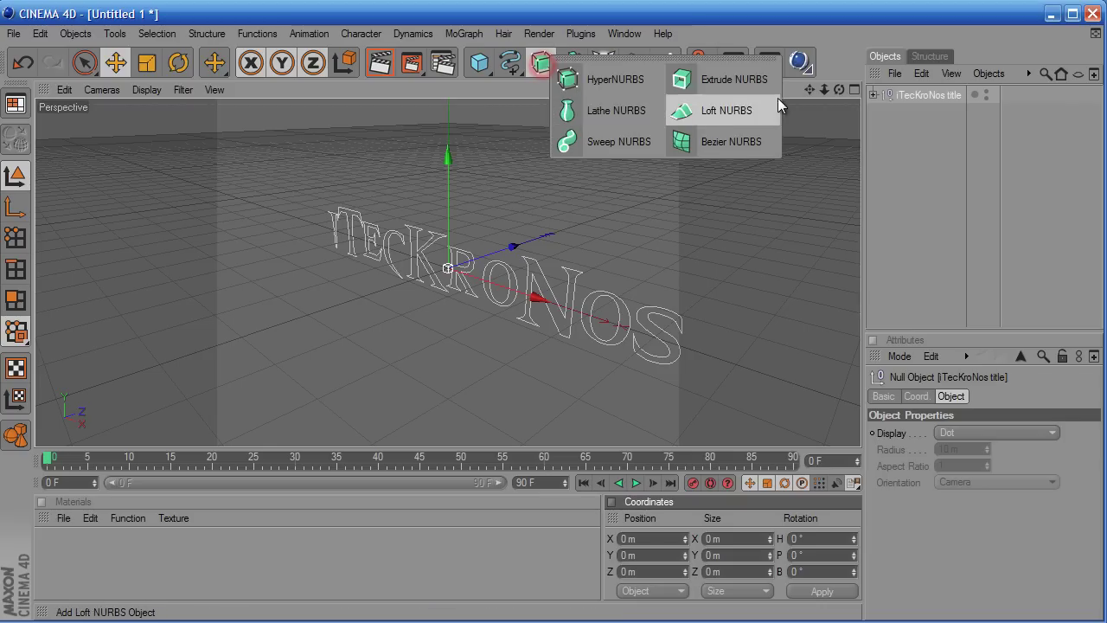
{"action": "mouse_move", "coordinate": [939, 113]}
{"action": "left_mouse_down"}
{"action": "mouse_move", "coordinate": [904, 112]}
{"action": "mouse_move", "coordinate": [919, 96]}
{"action": "left_mouse_up"}
{"action": "left_click", "coordinate": [1087, 433]}
{"action": "double_click", "coordinate": [1069, 432]}
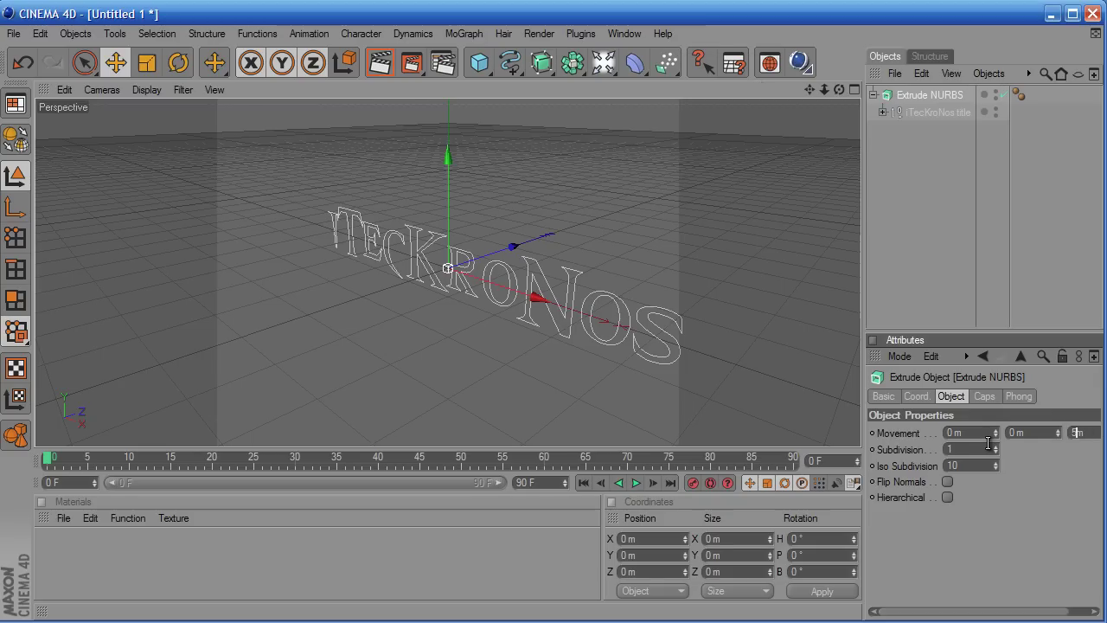
{"action": "left_click", "coordinate": [947, 498]}
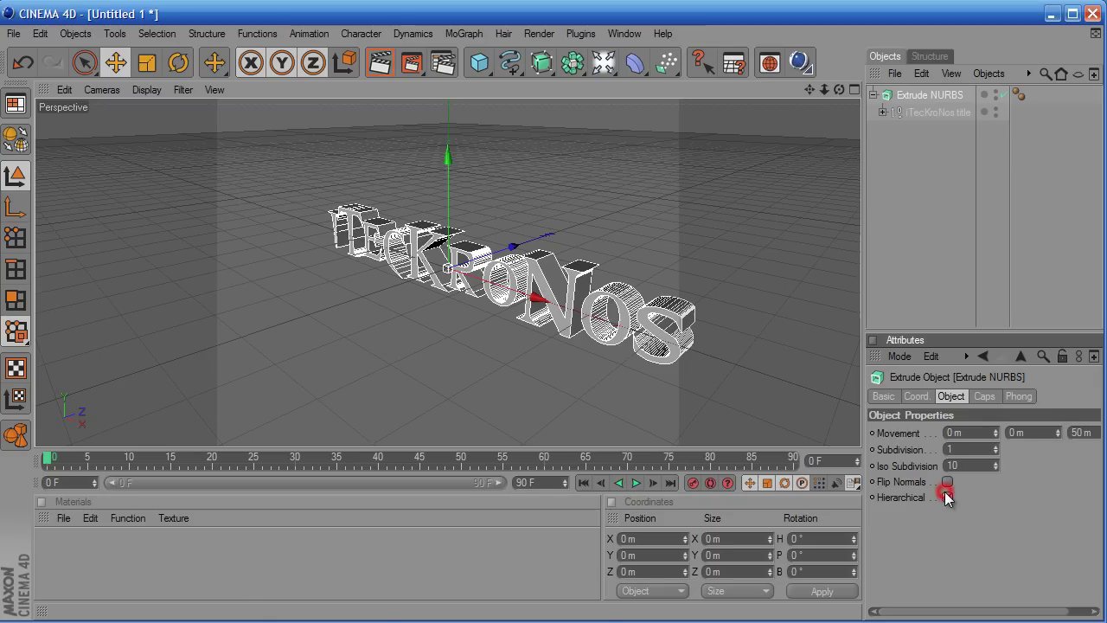
{"action": "left_click_drag", "start_coordinate": [579, 386], "coordinate": [554, 340], "text": "alt"}
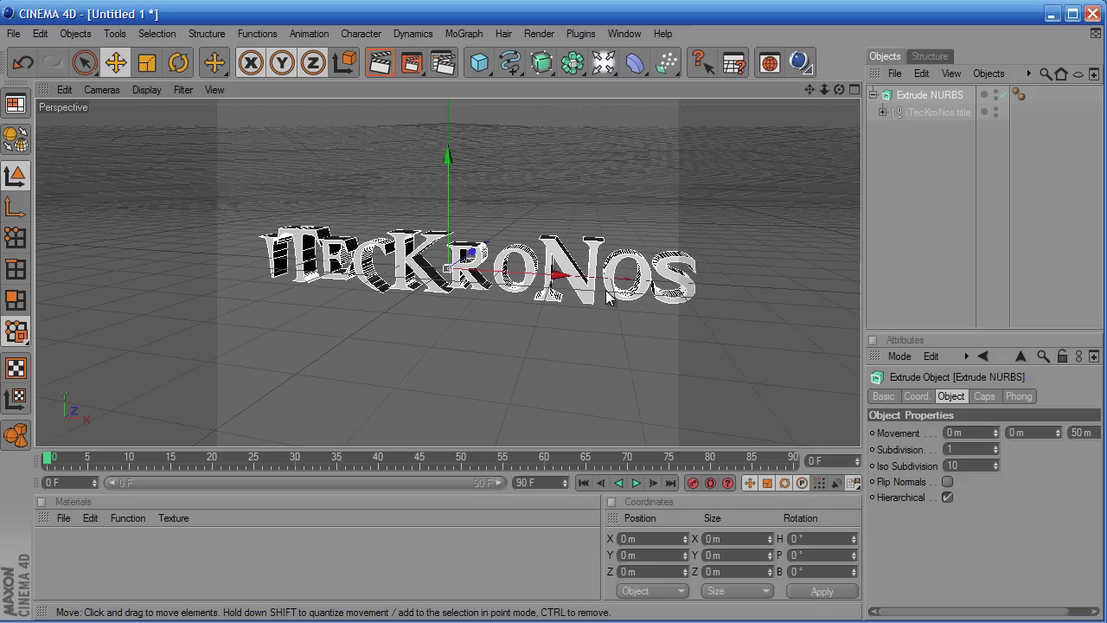
{"action": "key", "text": "ctrl+r"}
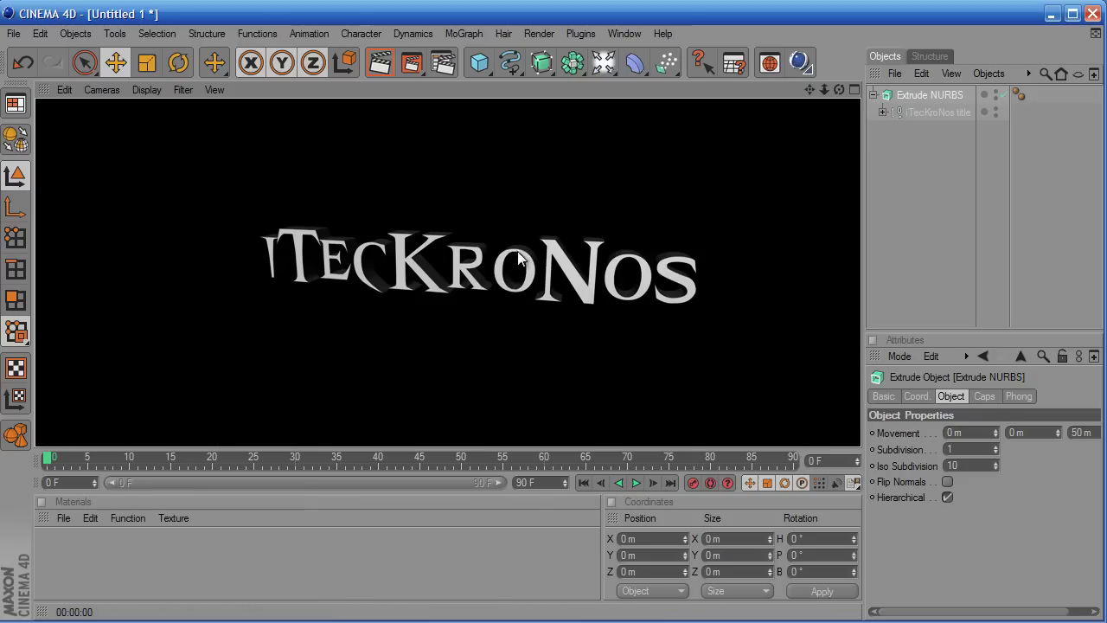
- Give the Extrude NURBS start cap a Fillet Cap with 5 steps and 3 m radius
{"action": "left_click", "coordinate": [519, 210]}
{"action": "left_click", "coordinate": [917, 95]}
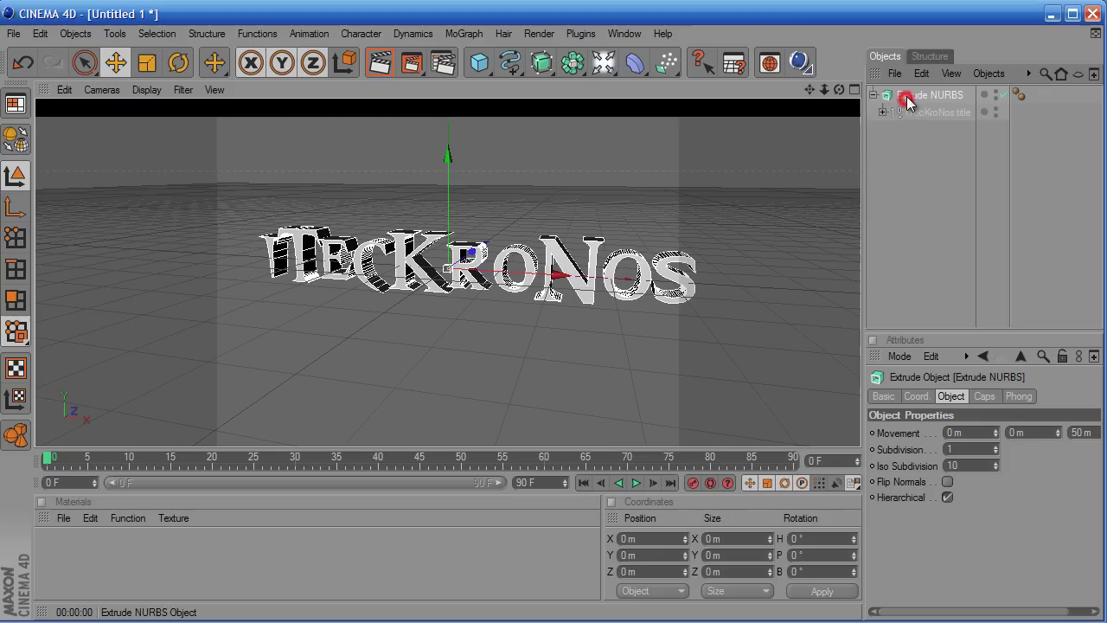
{"action": "left_click", "coordinate": [984, 396]}
{"action": "left_click", "coordinate": [965, 434]}
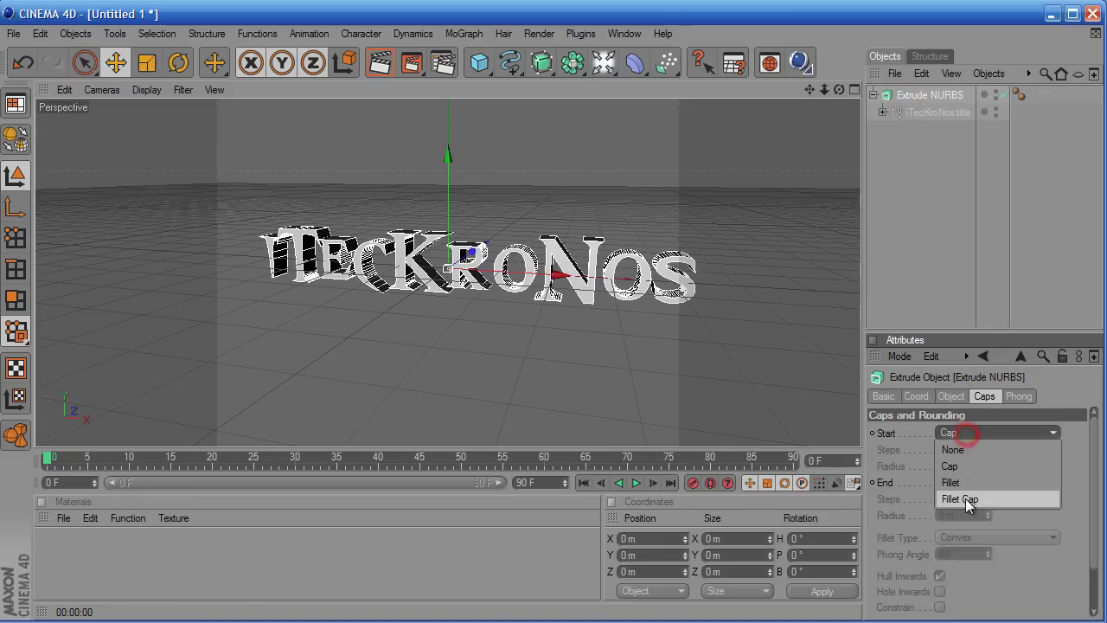
{"action": "left_click", "coordinate": [965, 499]}
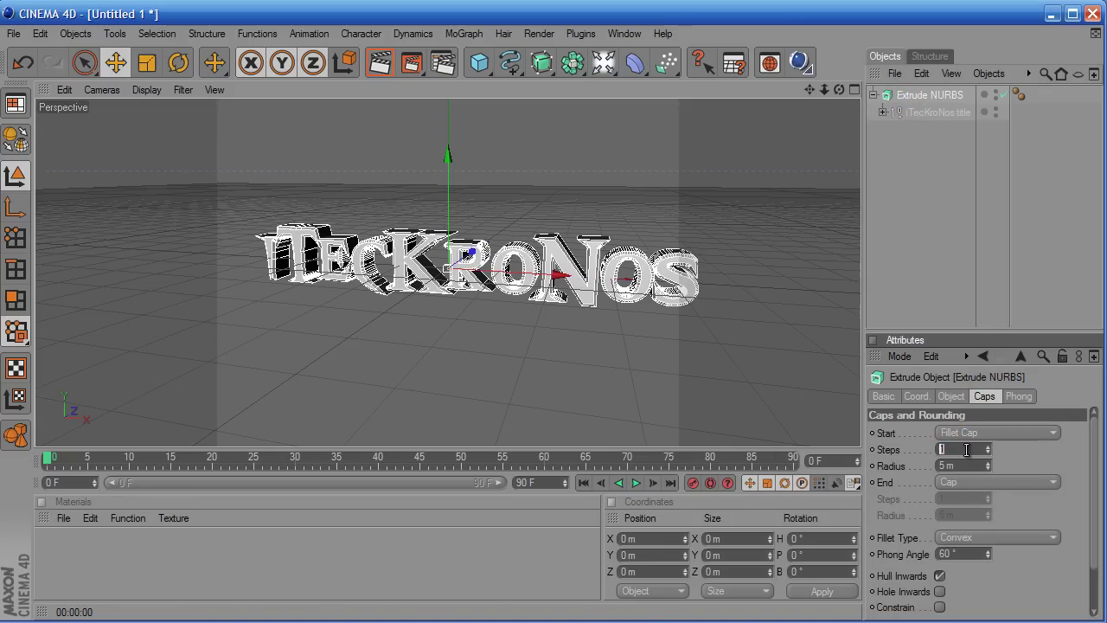
{"action": "type", "text": "5"}
{"action": "left_click_drag", "start_coordinate": [967, 468], "coordinate": [900, 476]}
{"action": "type", "text": "3"}
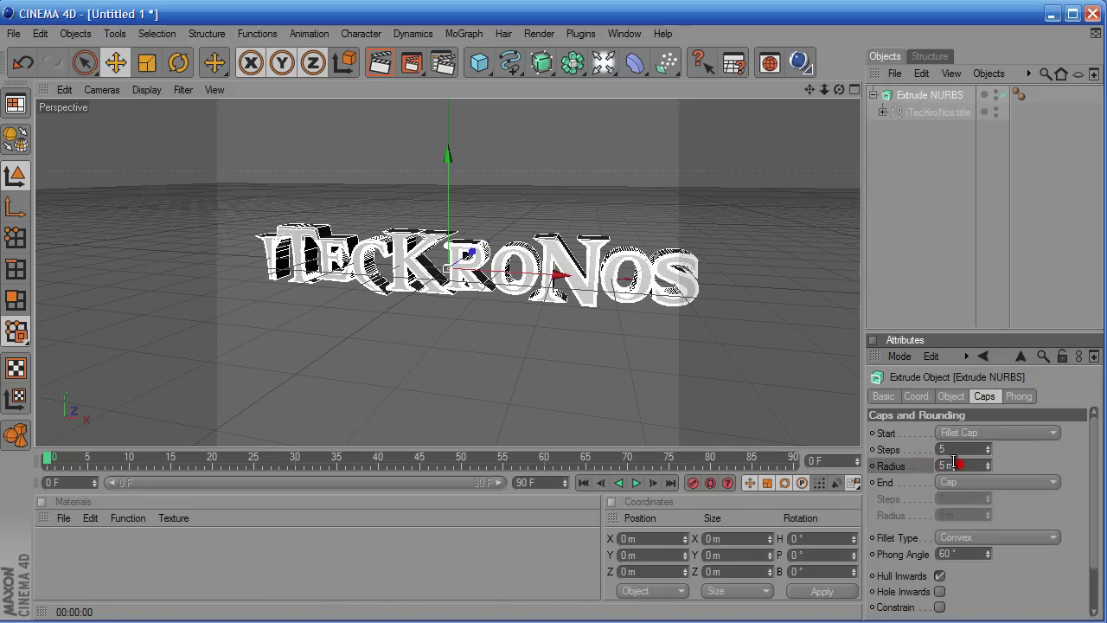
- Give the end cap a Fillet Cap with 5 steps and 3 m radius, and preview the render
{"action": "left_click", "coordinate": [966, 482]}
{"action": "left_click", "coordinate": [960, 549]}
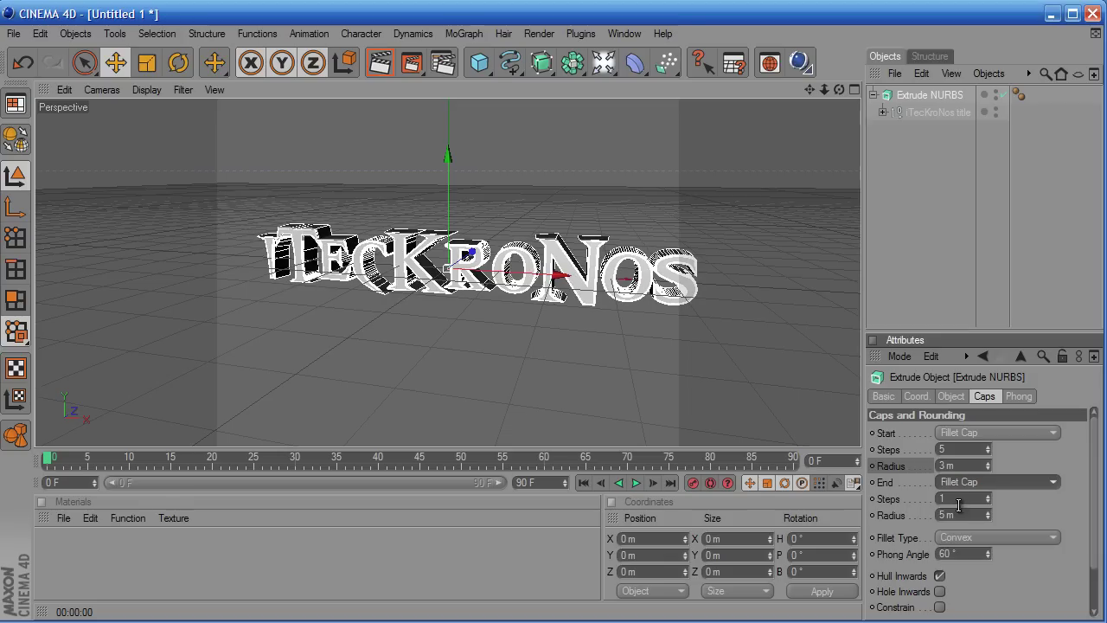
{"action": "double_click", "coordinate": [962, 498]}
{"action": "type", "text": "3"}
{"action": "type", "text": "5"}
{"action": "key", "text": "Tab"}
{"action": "type", "text": "3"}
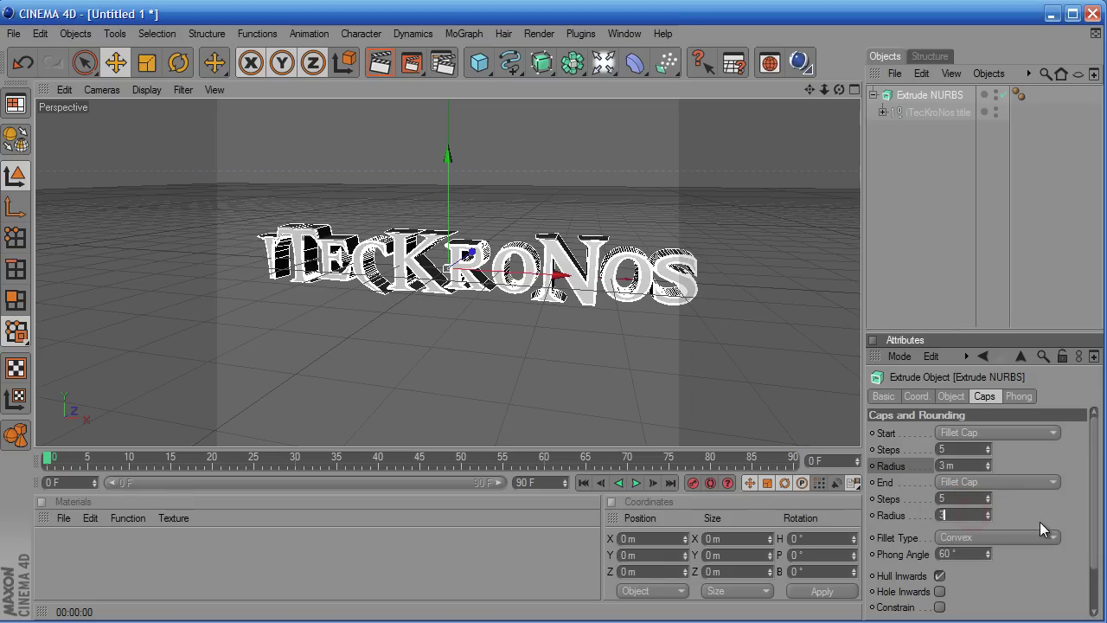
{"action": "key", "text": "Return"}
{"action": "key", "text": "ctrl+r"}
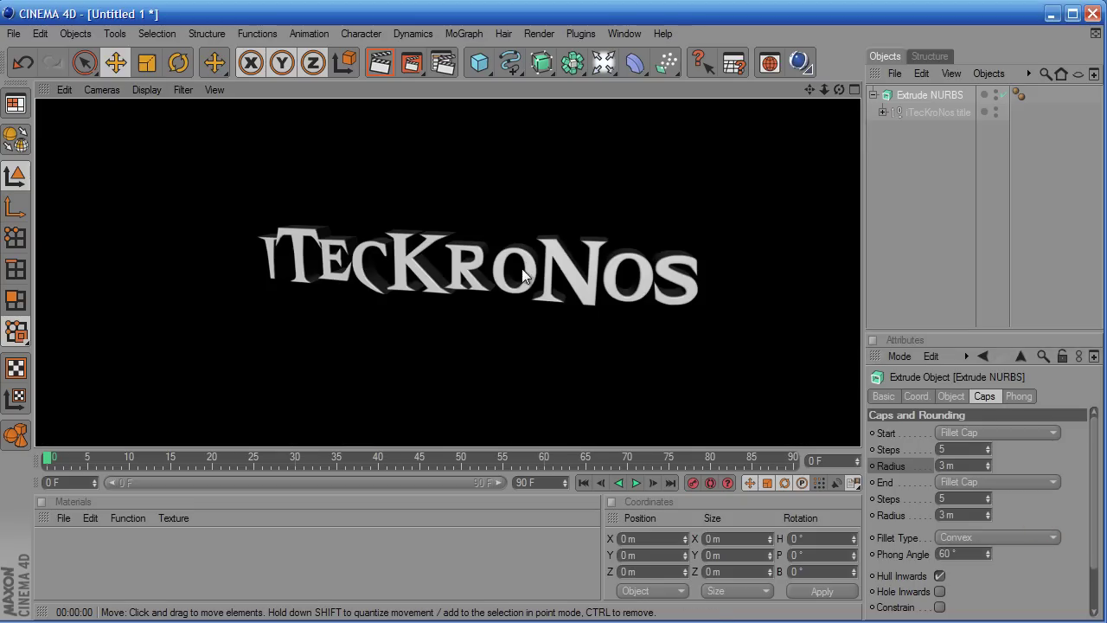
{"action": "left_click", "coordinate": [546, 382]}
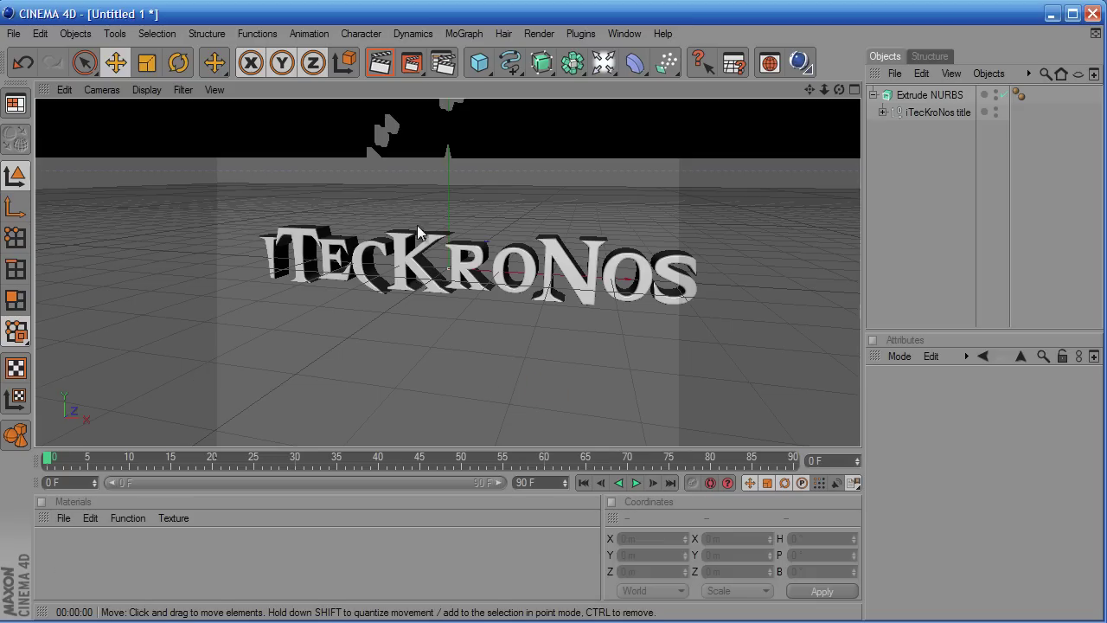
- Create a new material, Mat, and set its colour to pure white
{"action": "double_click", "coordinate": [87, 567]}
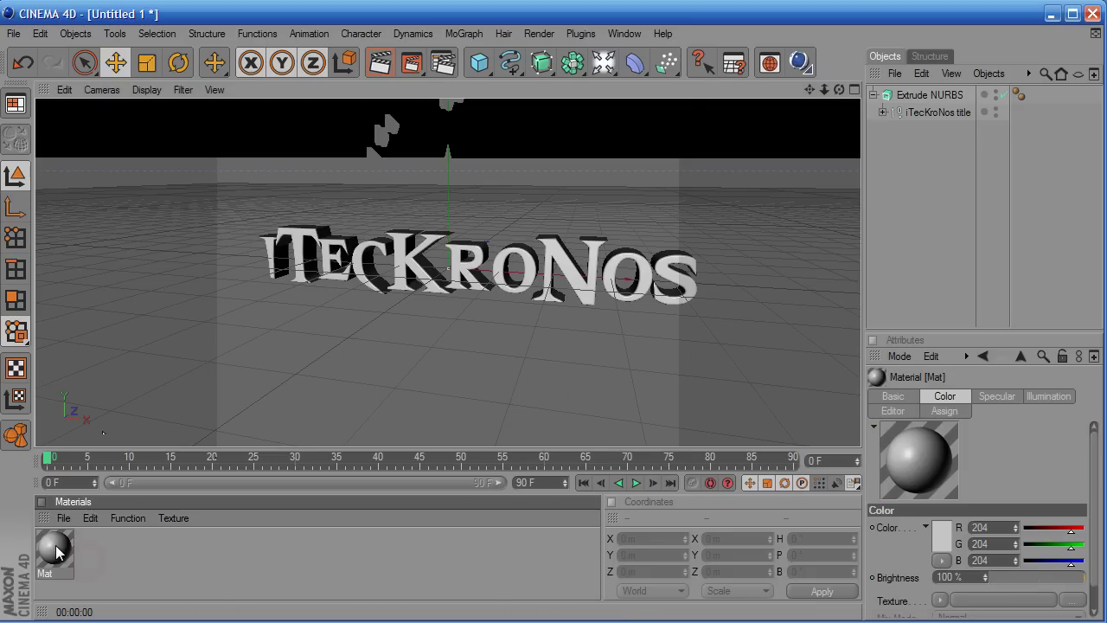
{"action": "double_click", "coordinate": [54, 550]}
{"action": "left_click_drag", "start_coordinate": [461, 118], "coordinate": [525, 111]}
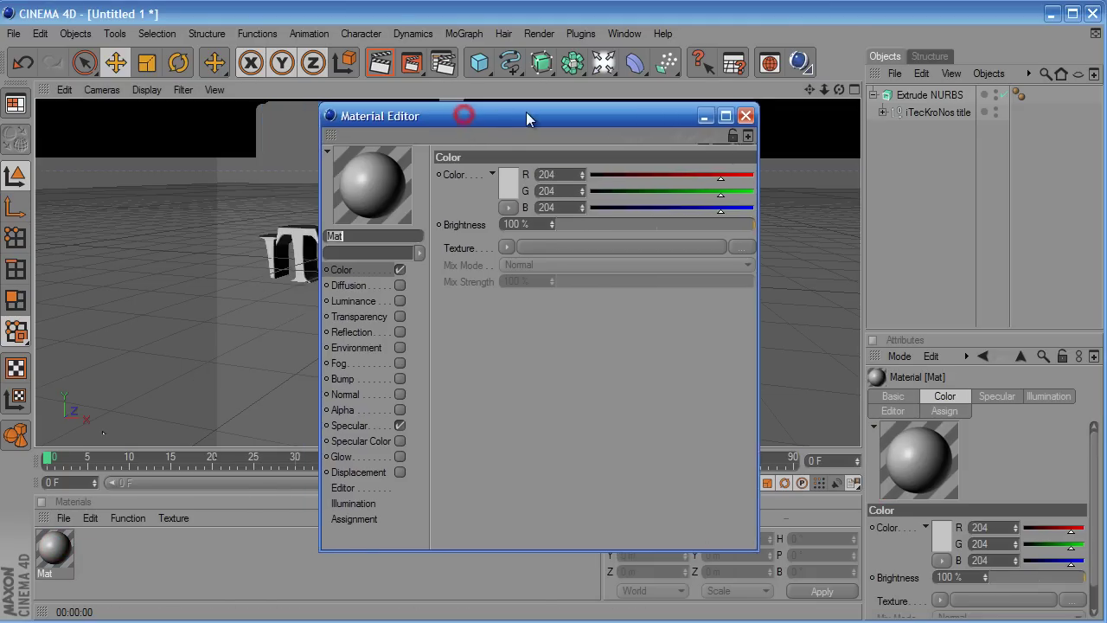
{"action": "left_click", "coordinate": [508, 182]}
{"action": "mouse_move", "coordinate": [466, 177]}
{"action": "left_mouse_down"}
{"action": "mouse_move", "coordinate": [420, 108]}
{"action": "mouse_move", "coordinate": [362, 67]}
{"action": "left_mouse_up"}
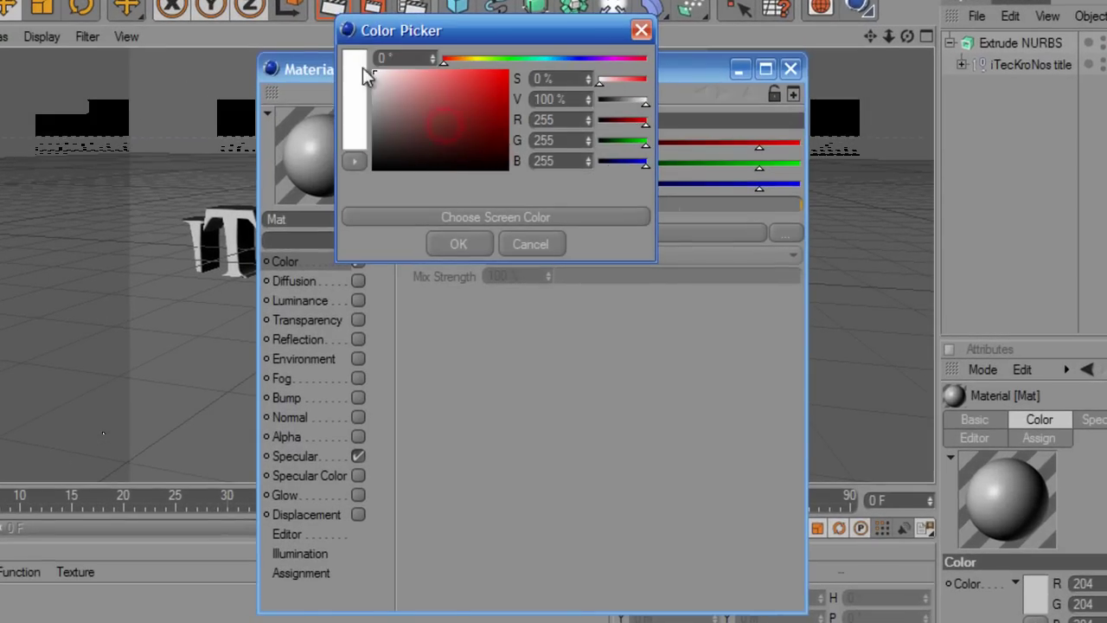
{"action": "left_click", "coordinate": [450, 247]}
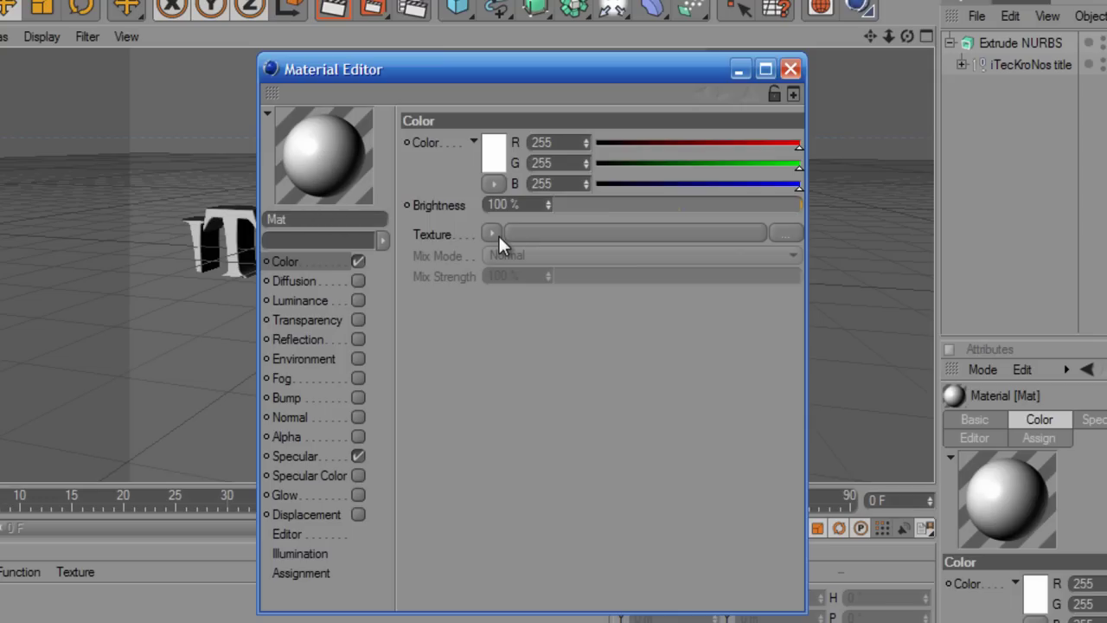
- Set Mat's colour brightness to 38% and enable the Luminance channel
{"action": "left_click", "coordinate": [526, 204]}
{"action": "type", "text": "38"}
{"action": "key", "text": "Return"}
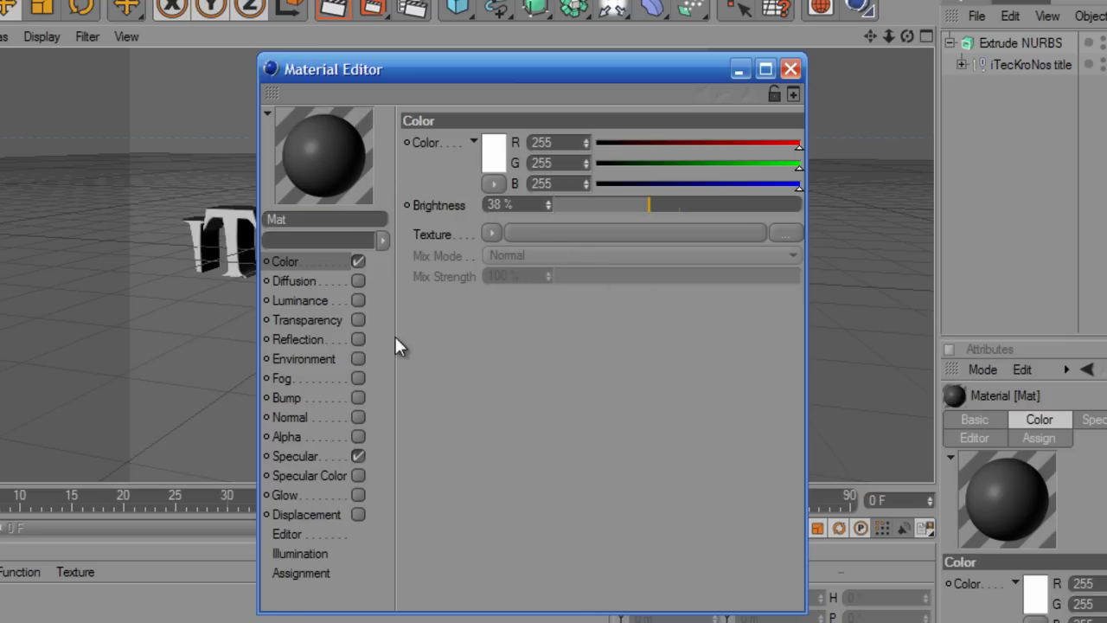
{"action": "left_click", "coordinate": [358, 300]}
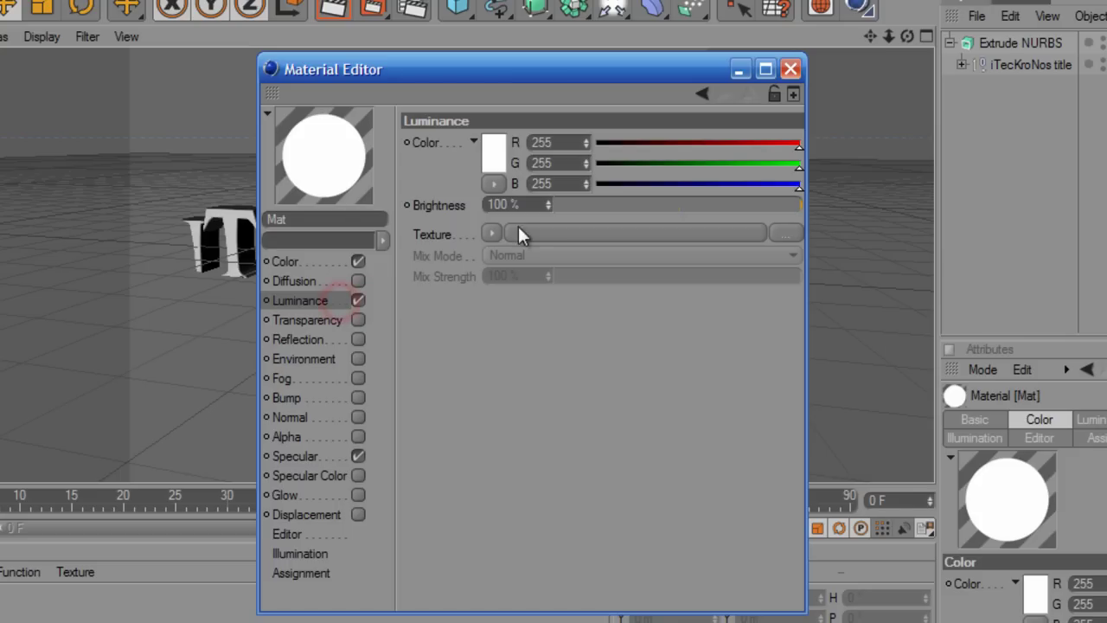
- Set Mat's luminance brightness to 25% with a Fresnel texture in Multiply mode, and turn on Transparency
{"action": "left_click", "coordinate": [585, 203]}
{"action": "left_click_drag", "start_coordinate": [585, 198], "coordinate": [613, 200]}
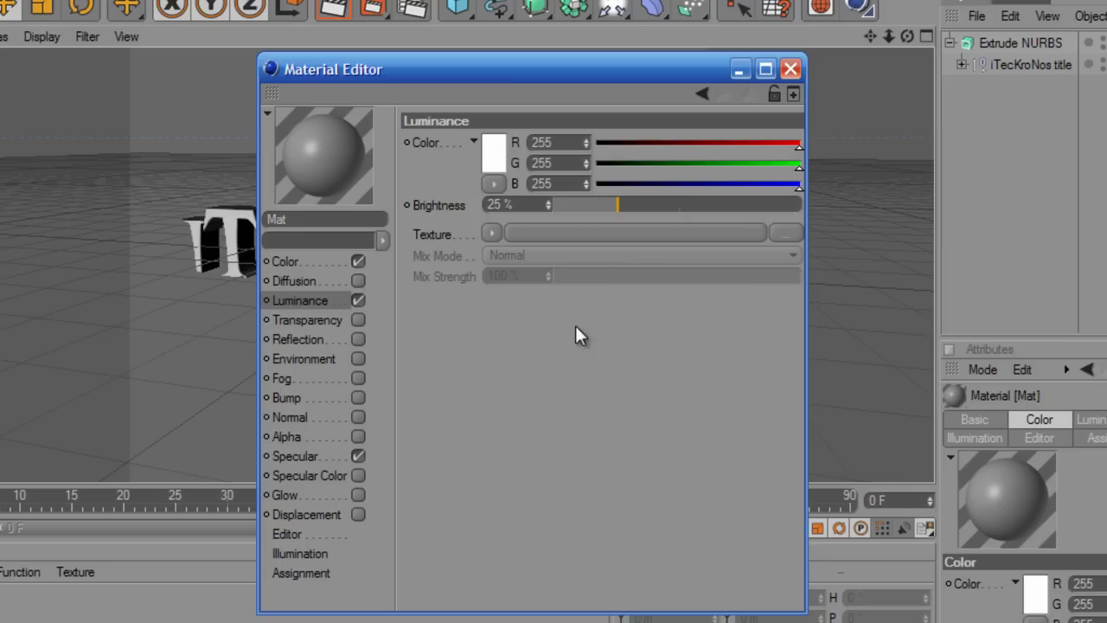
{"action": "left_click", "coordinate": [493, 236]}
{"action": "left_click", "coordinate": [551, 424]}
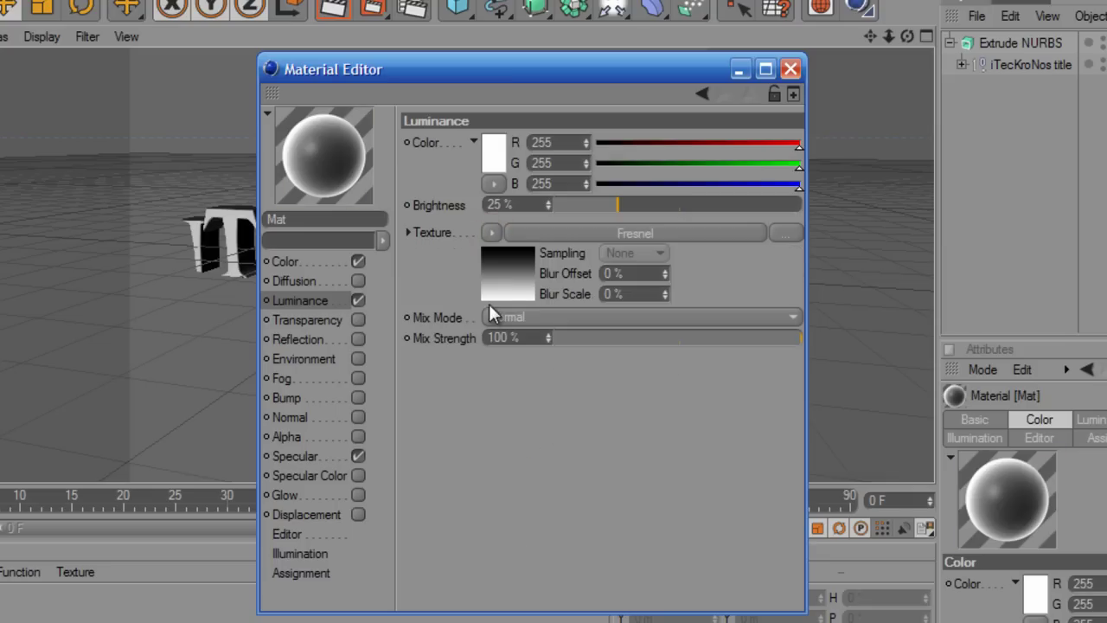
{"action": "left_click", "coordinate": [525, 318]}
{"action": "left_click", "coordinate": [558, 407]}
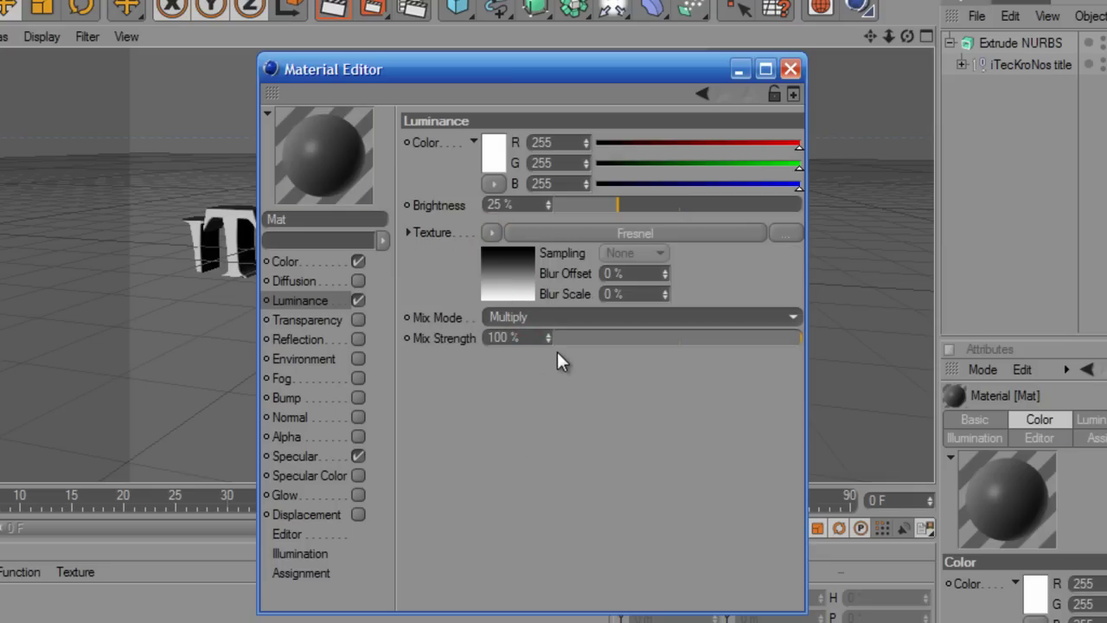
{"action": "left_click", "coordinate": [358, 319]}
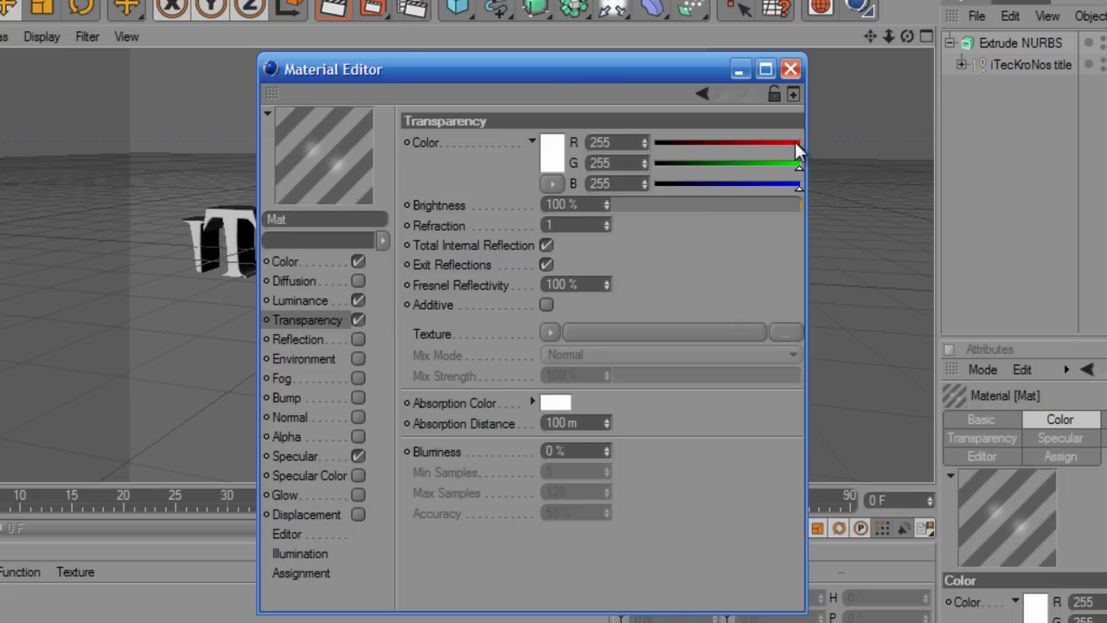
- Tint Mat's transparency pale cyan (R 243) and set the refraction index to 2
{"action": "left_click_drag", "start_coordinate": [804, 148], "coordinate": [793, 154]}
{"action": "left_click_drag", "start_coordinate": [606, 225], "coordinate": [610, 234]}
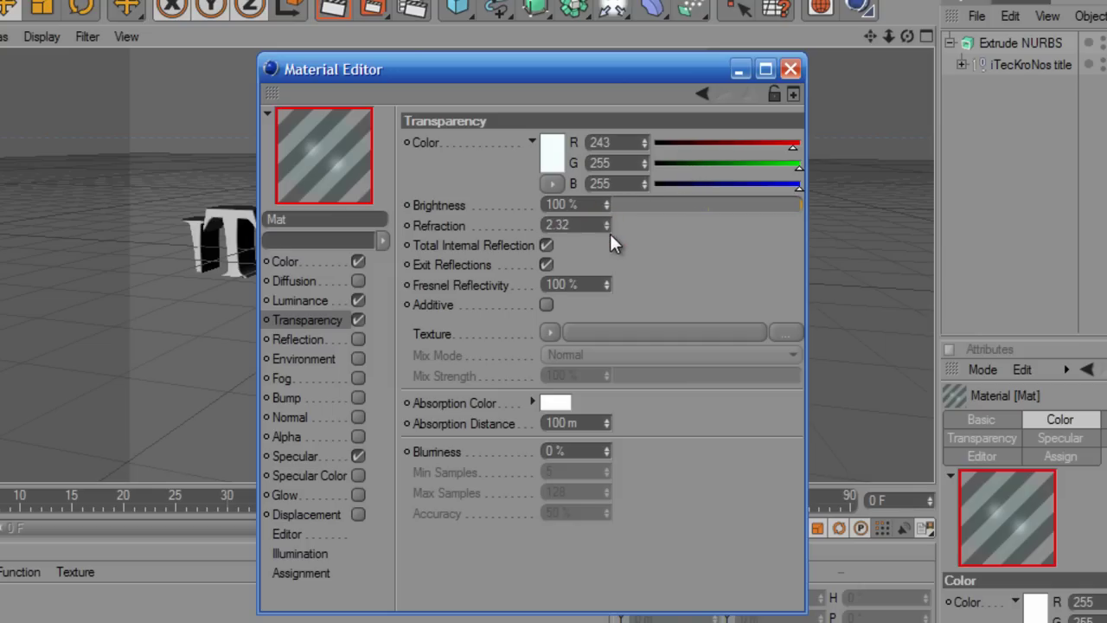
{"action": "type", "text": "2"}
{"action": "left_click", "coordinate": [674, 239]}
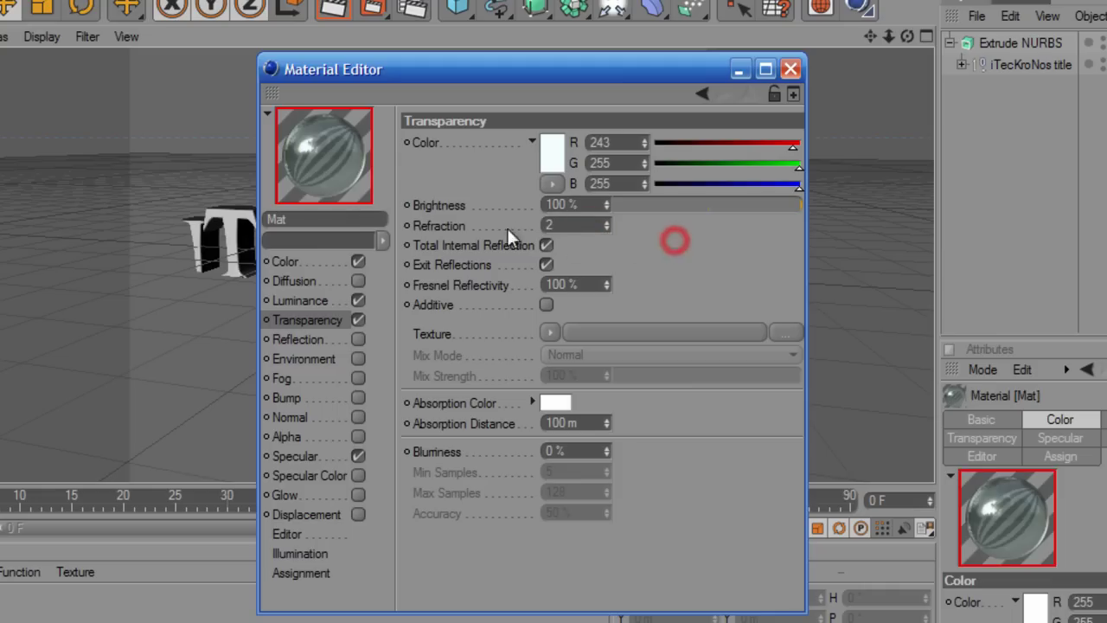
- Switch the material preview to Huge, then widen the Material Editor and move it left
{"action": "right_click", "coordinate": [322, 157]}
{"action": "left_click", "coordinate": [452, 154]}
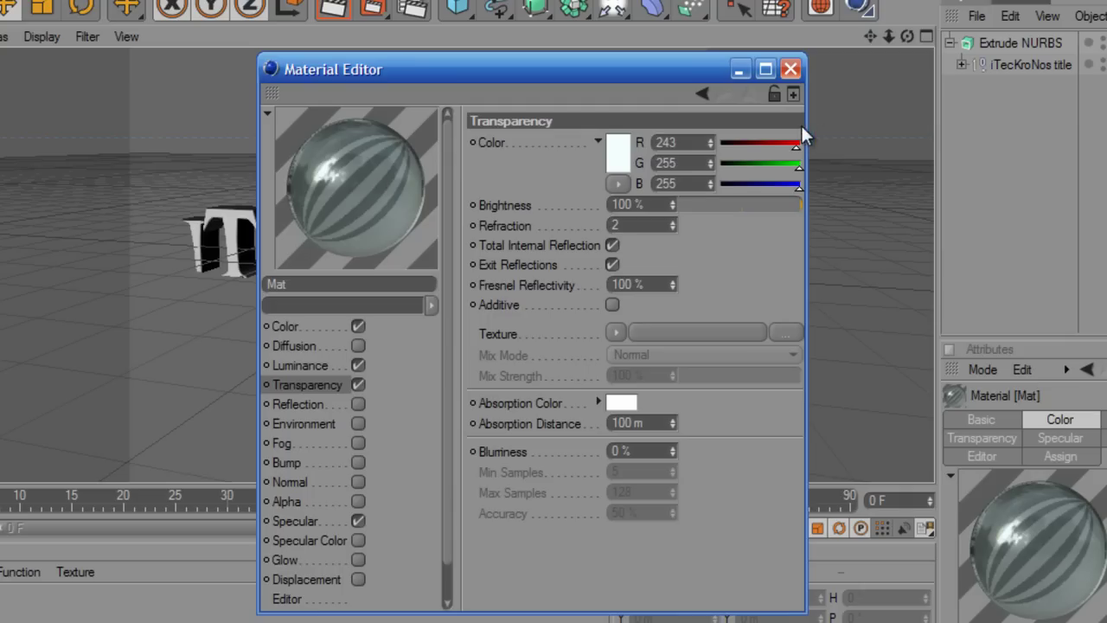
{"action": "left_click_drag", "start_coordinate": [804, 118], "coordinate": [1106, 118]}
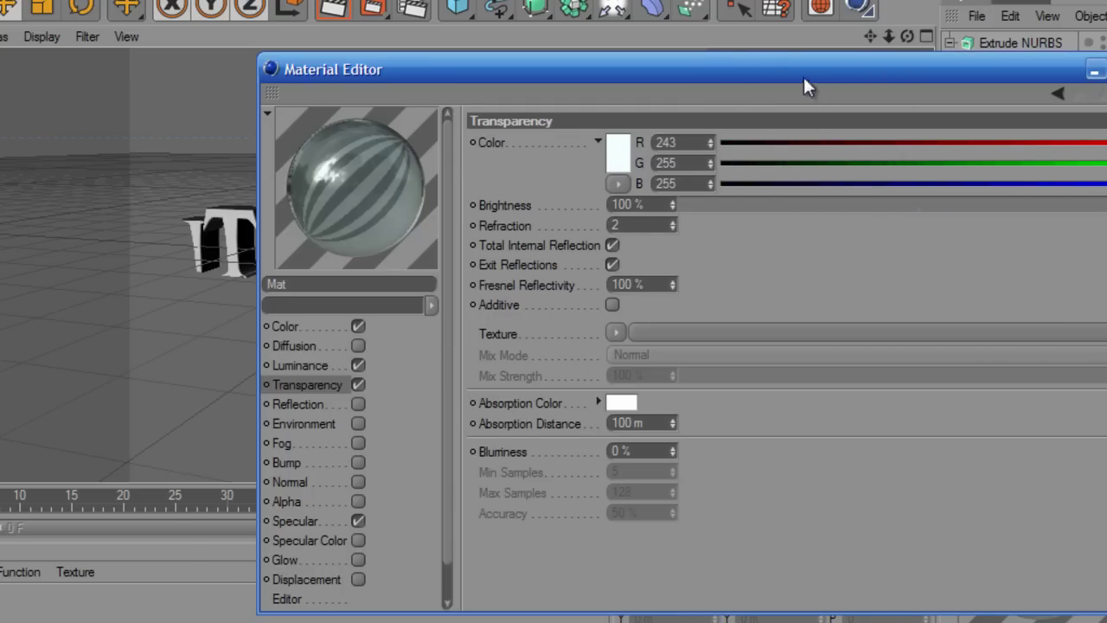
{"action": "left_click_drag", "start_coordinate": [769, 67], "coordinate": [576, 65]}
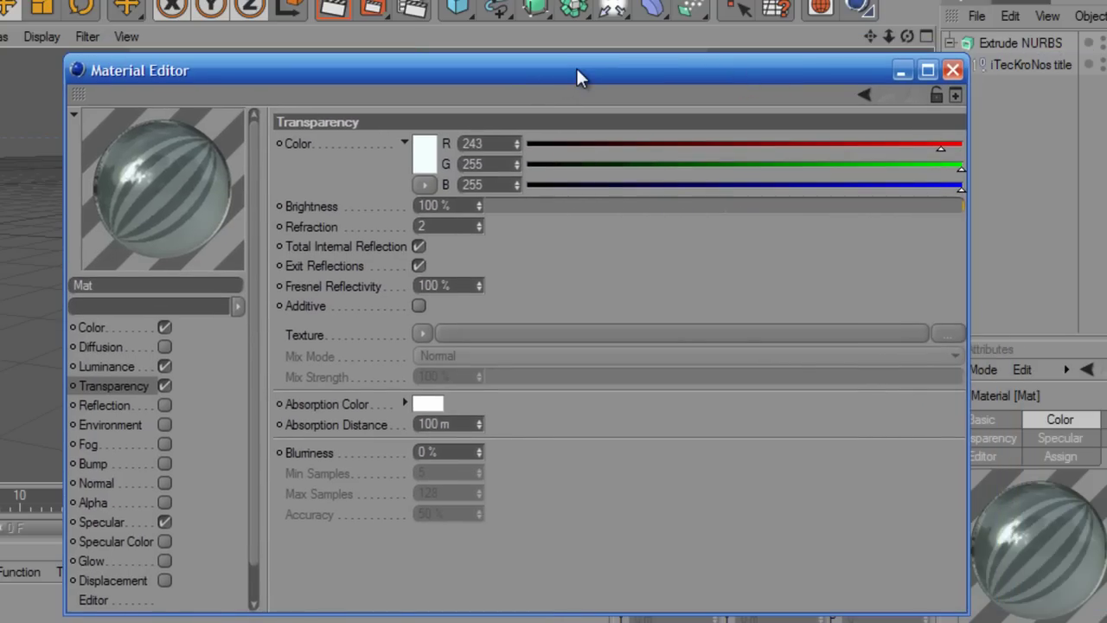
- Load a Noise shader as the transparency texture and show its settings
{"action": "left_click", "coordinate": [423, 334]}
{"action": "left_click", "coordinate": [473, 524]}
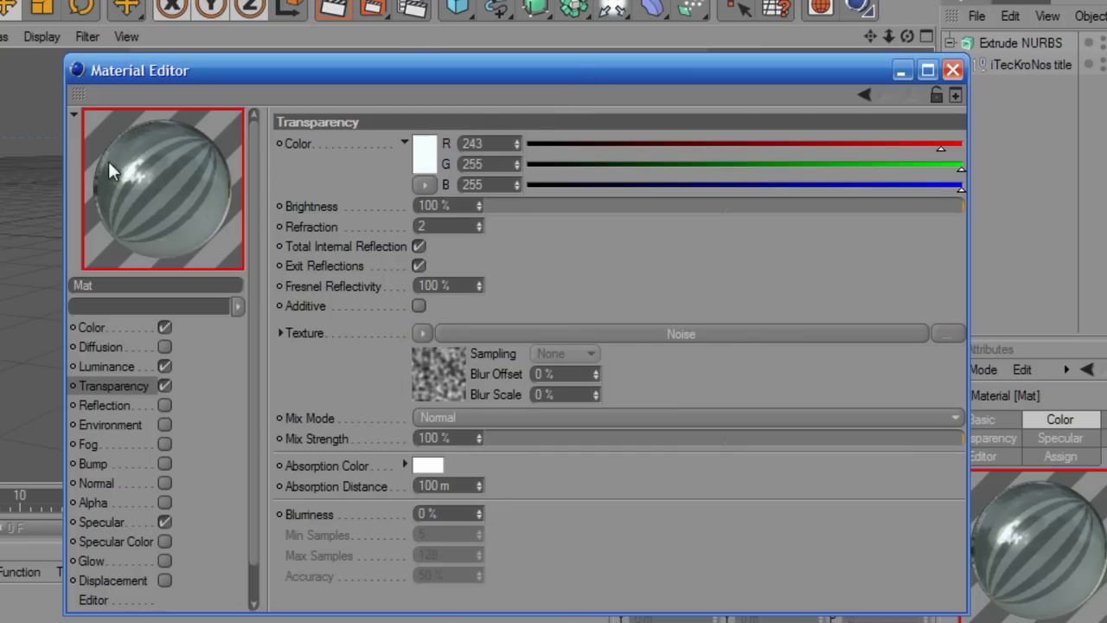
{"action": "left_click", "coordinate": [437, 369]}
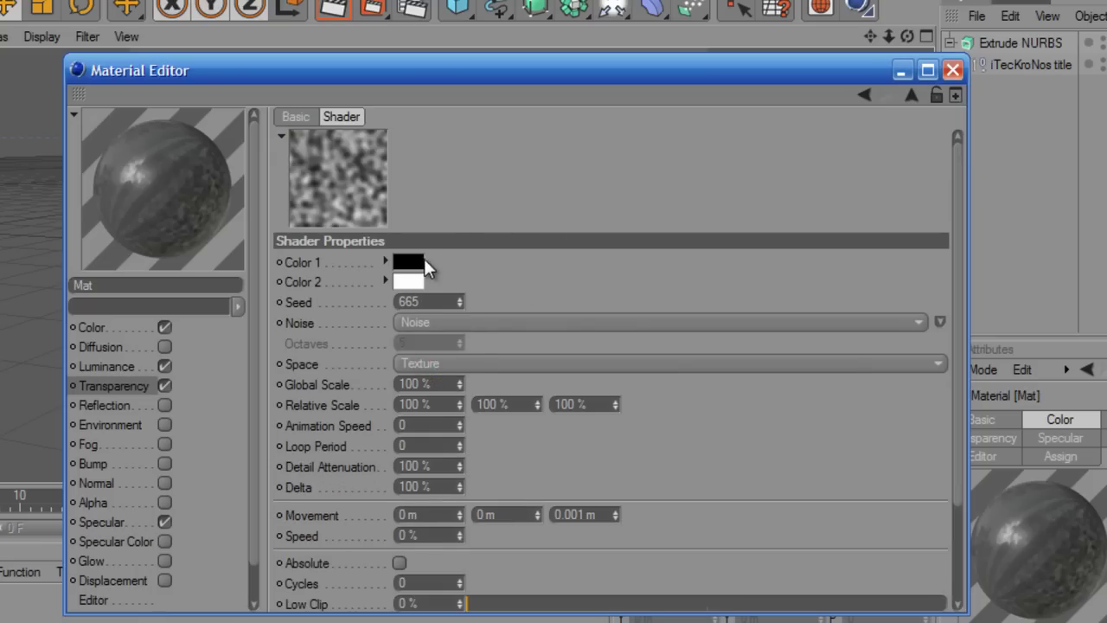
- Set the noise's Color 1 to mid grey R 126, G 126, B 126
{"action": "left_click", "coordinate": [409, 262]}
{"action": "mouse_move", "coordinate": [366, 145]}
{"action": "left_mouse_down"}
{"action": "mouse_move", "coordinate": [514, 191]}
{"action": "mouse_move", "coordinate": [591, 266]}
{"action": "mouse_move", "coordinate": [615, 260]}
{"action": "mouse_move", "coordinate": [615, 236]}
{"action": "left_mouse_up"}
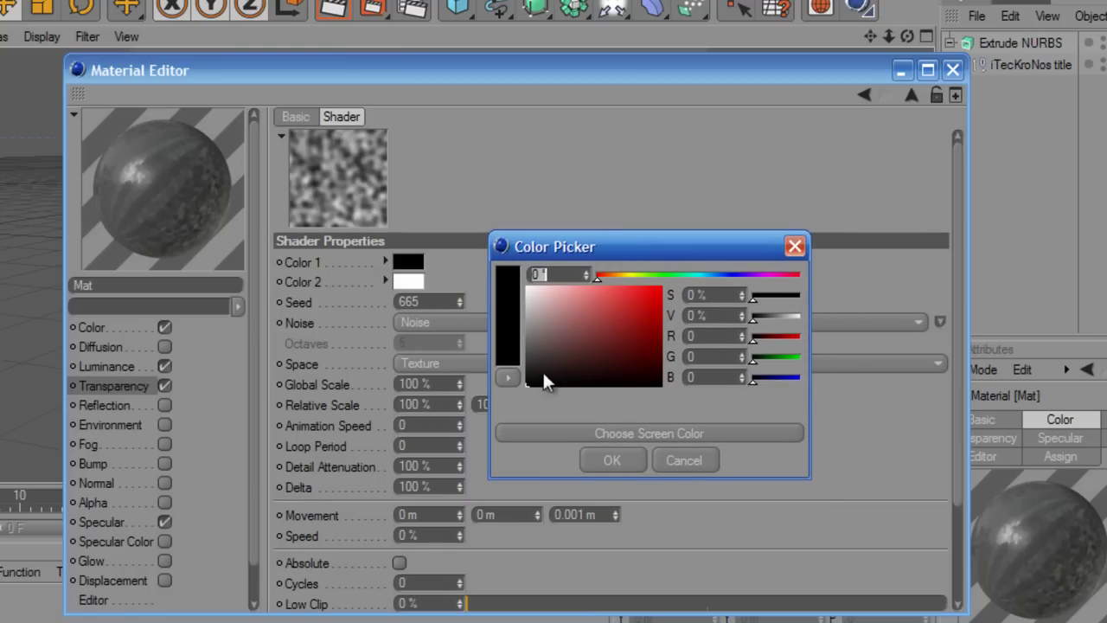
{"action": "mouse_move", "coordinate": [531, 384]}
{"action": "left_mouse_down"}
{"action": "mouse_move", "coordinate": [536, 351]}
{"action": "mouse_move", "coordinate": [481, 353]}
{"action": "left_mouse_up"}
{"action": "double_click", "coordinate": [702, 336]}
{"action": "type", "text": "126"}
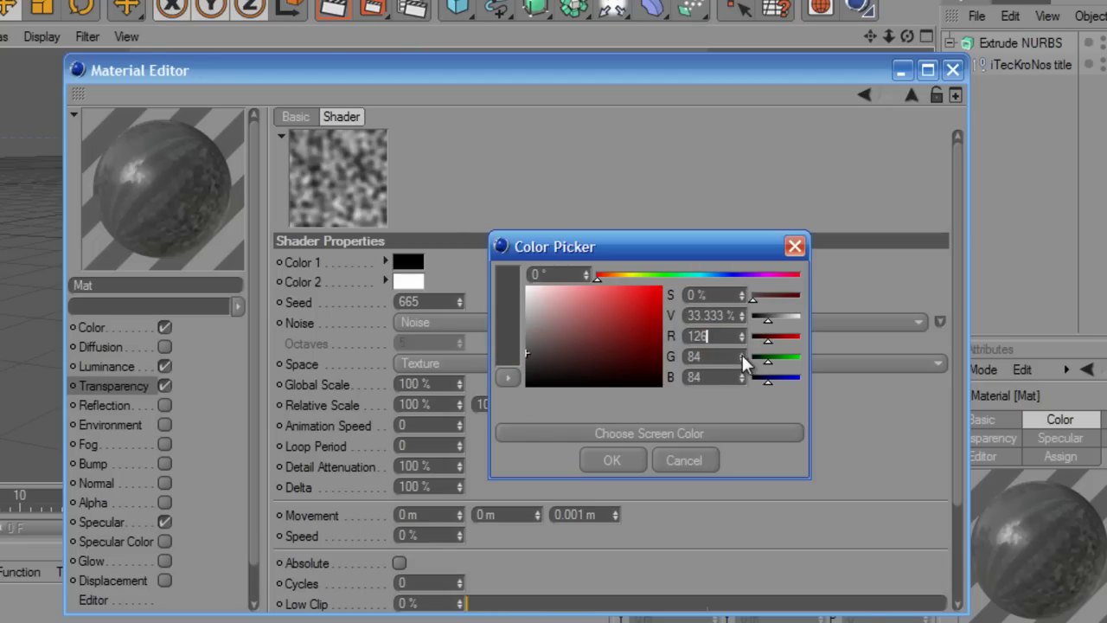
{"action": "key", "text": "Tab"}
{"action": "type", "text": "126"}
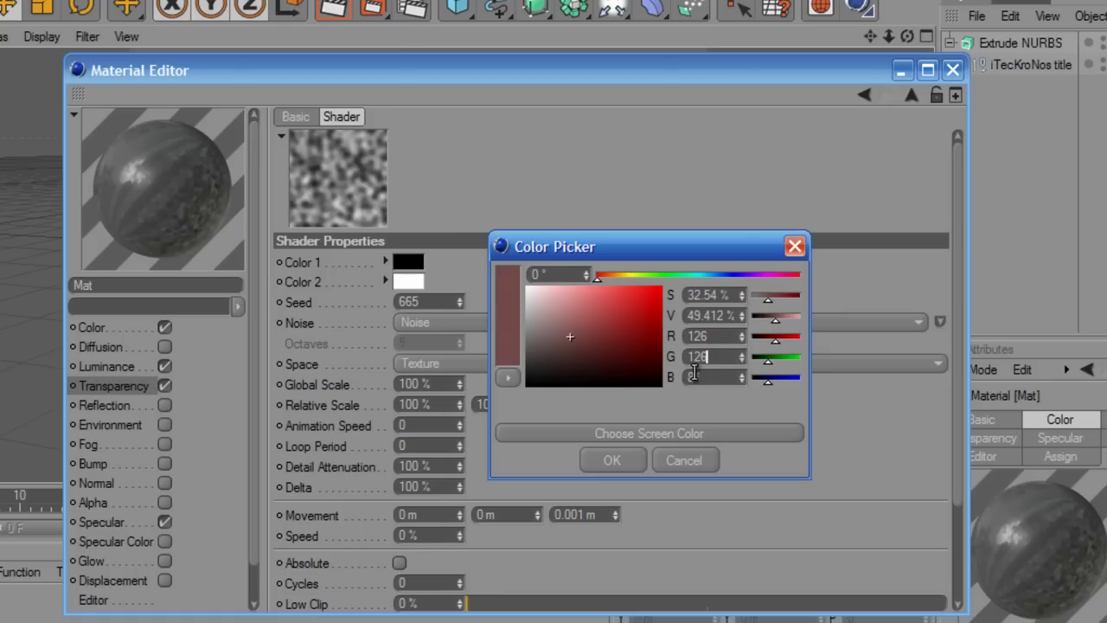
{"action": "key", "text": "Tab"}
{"action": "type", "text": "12"}
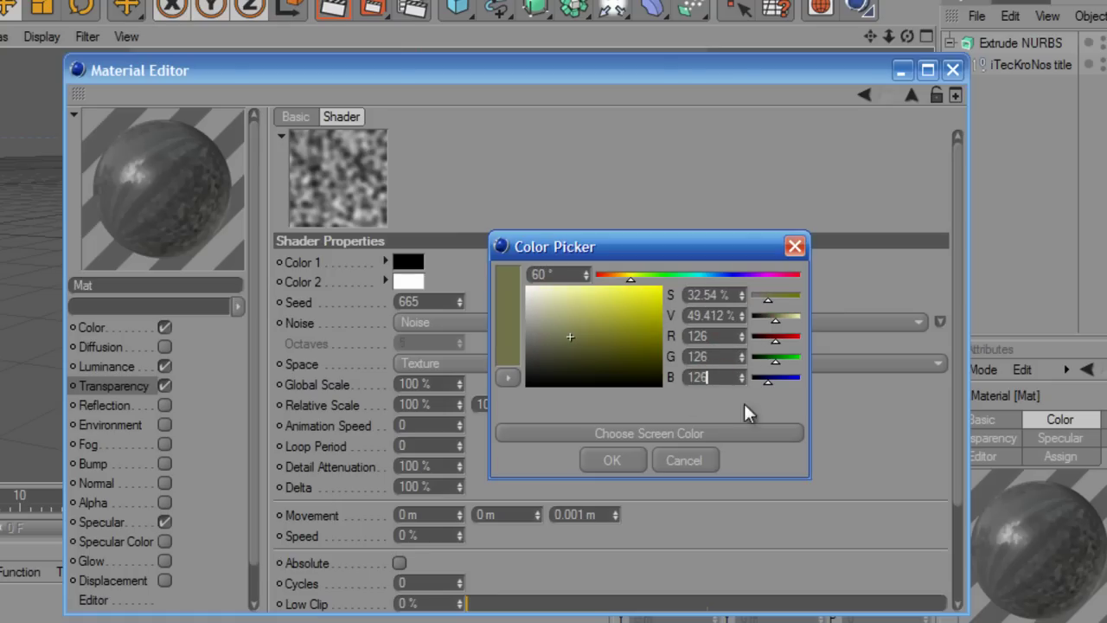
{"action": "key", "text": "Tab"}
{"action": "left_click", "coordinate": [620, 451]}
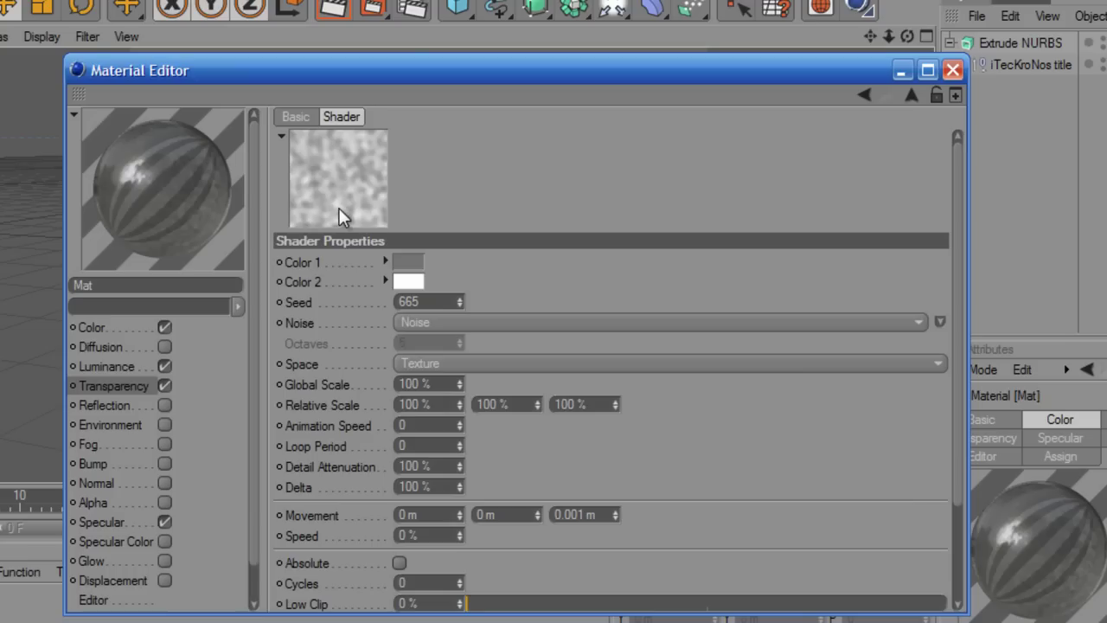
- Make the transparency noise Wavy Turbulence at 700% Global Scale, with a Huge preview
{"action": "left_click", "coordinate": [501, 323]}
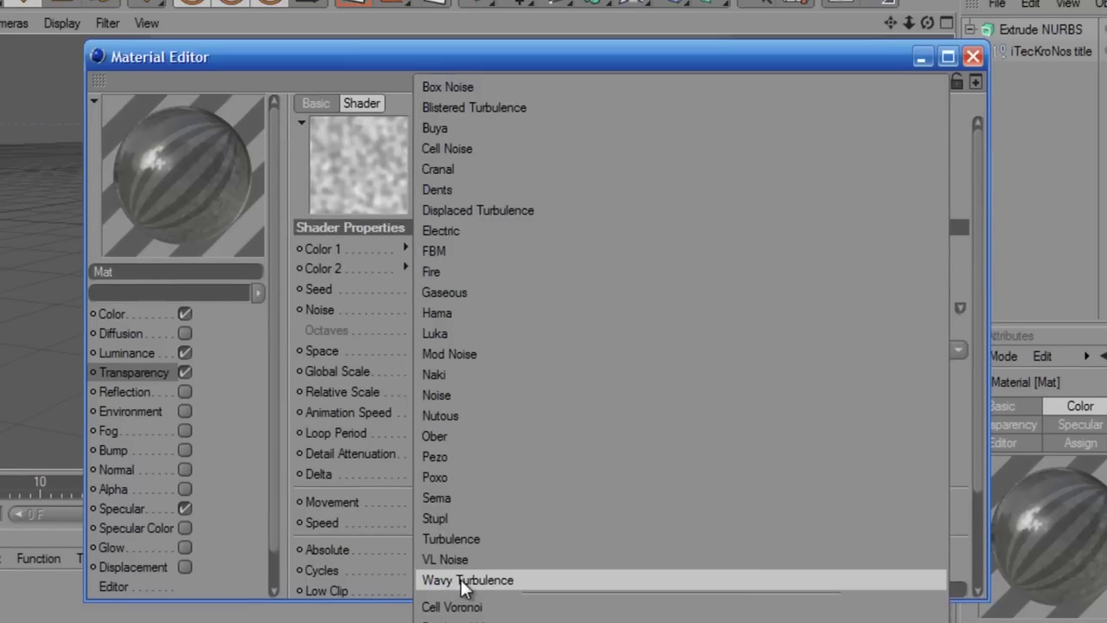
{"action": "left_click", "coordinate": [445, 594]}
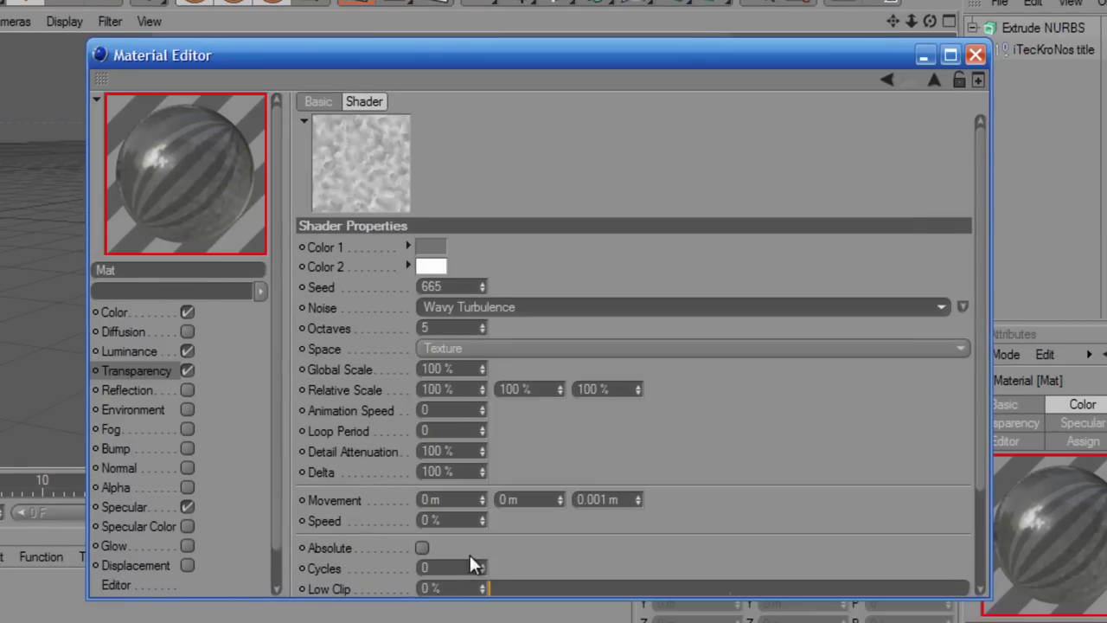
{"action": "right_click", "coordinate": [385, 160]}
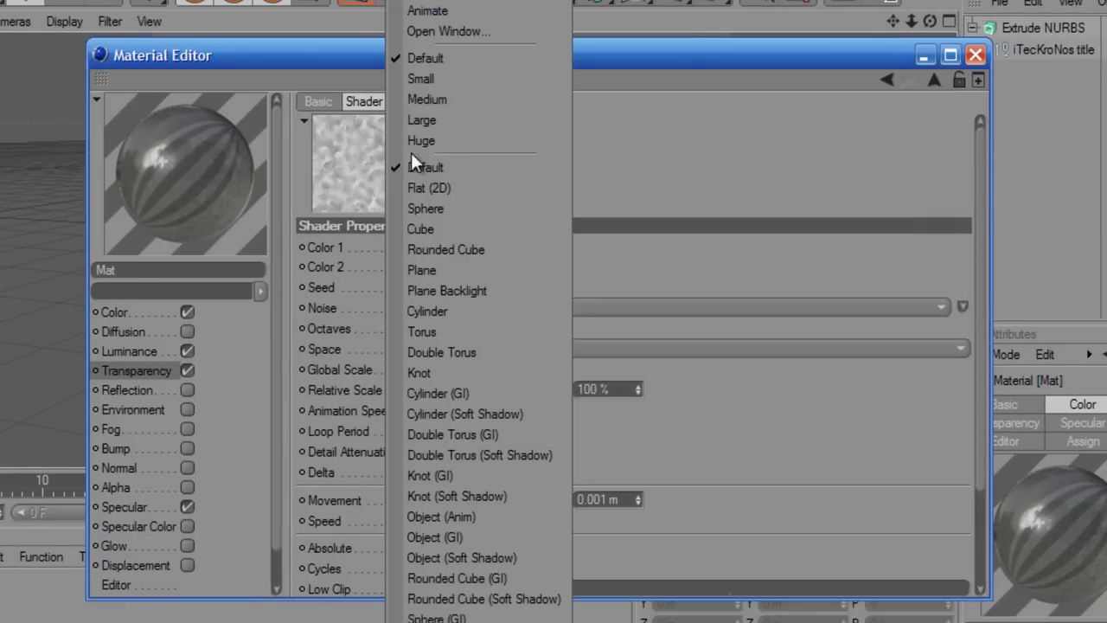
{"action": "left_click", "coordinate": [487, 141]}
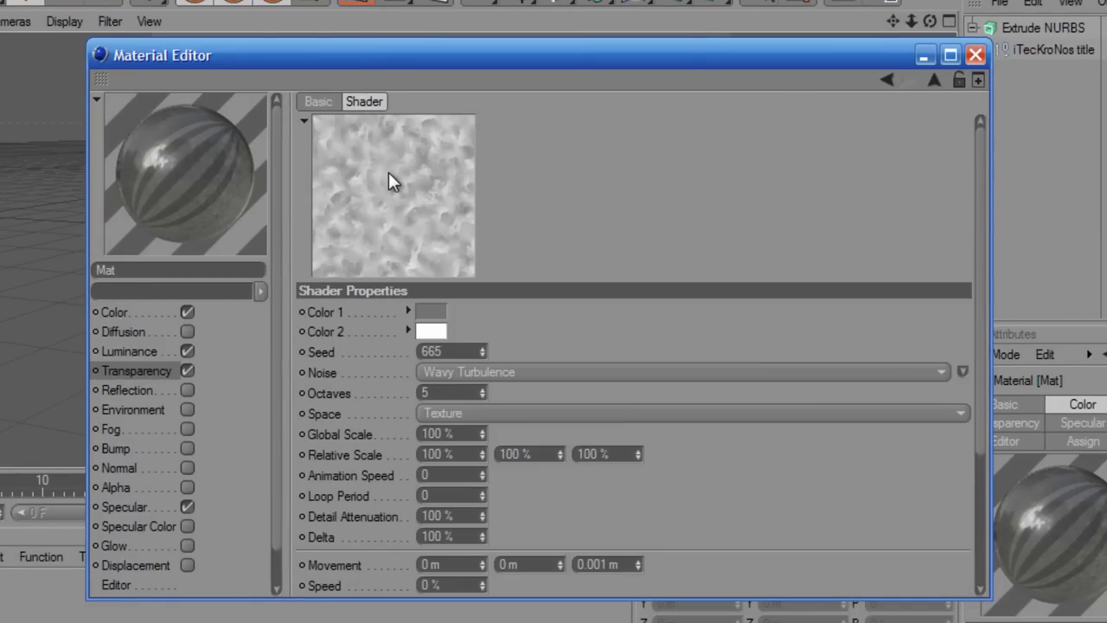
{"action": "left_click", "coordinate": [458, 432]}
{"action": "right_click", "coordinate": [459, 432]}
{"action": "left_click", "coordinate": [492, 536]}
{"action": "type", "text": "1"}
{"action": "type", "text": "00"}
{"action": "key", "text": "Return"}
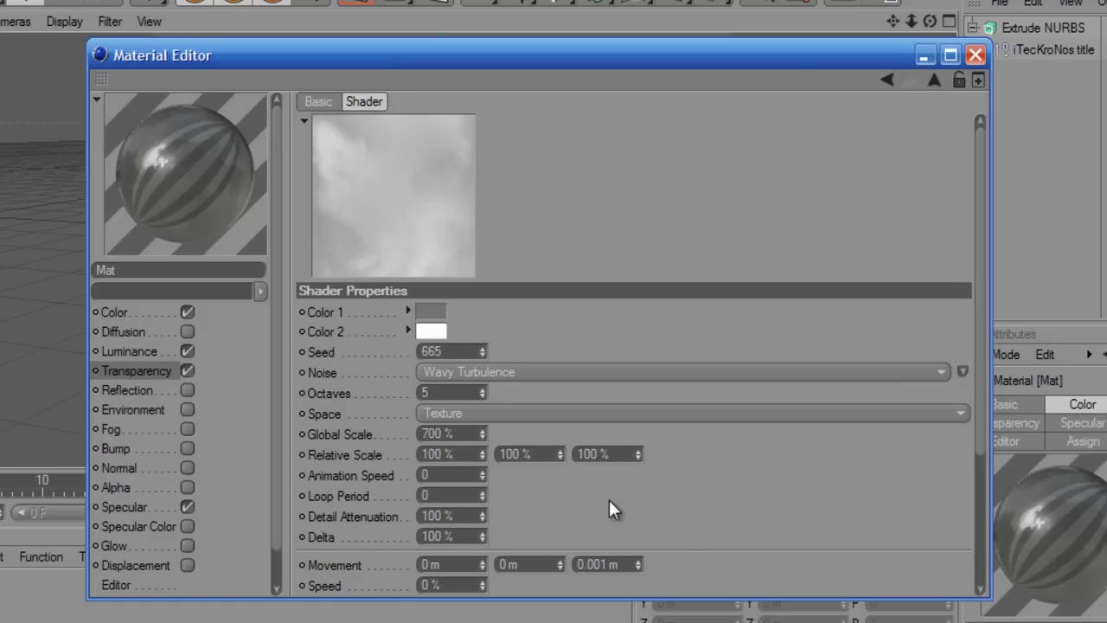
- Blend the transparency texture in Multiply mode at 90% mix strength
{"action": "left_click", "coordinate": [157, 367]}
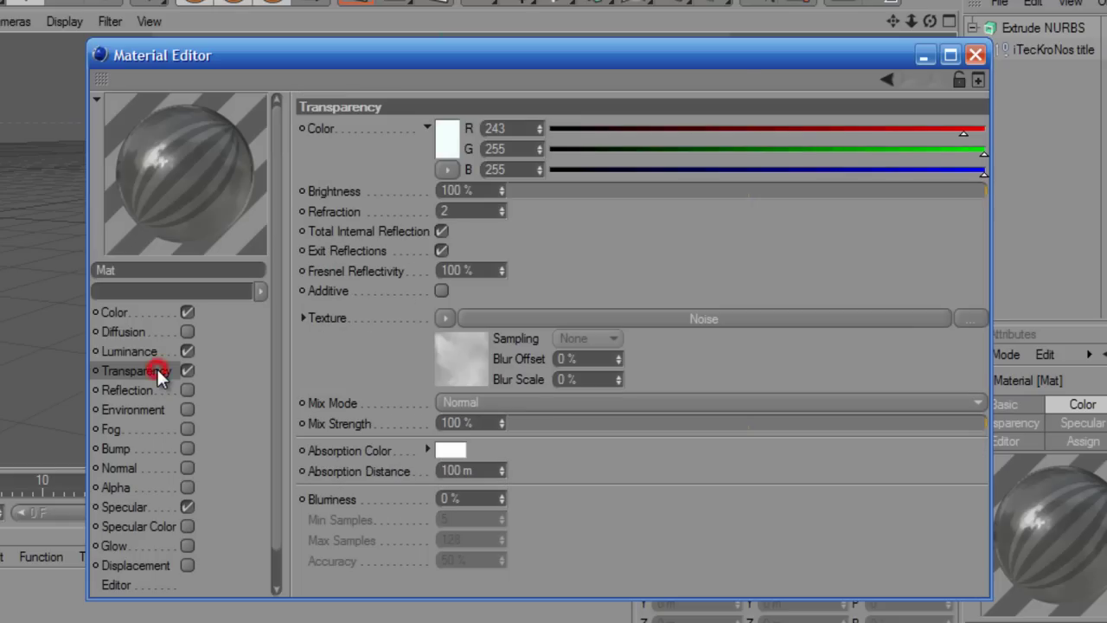
{"action": "left_click", "coordinate": [537, 401]}
{"action": "left_click", "coordinate": [545, 482]}
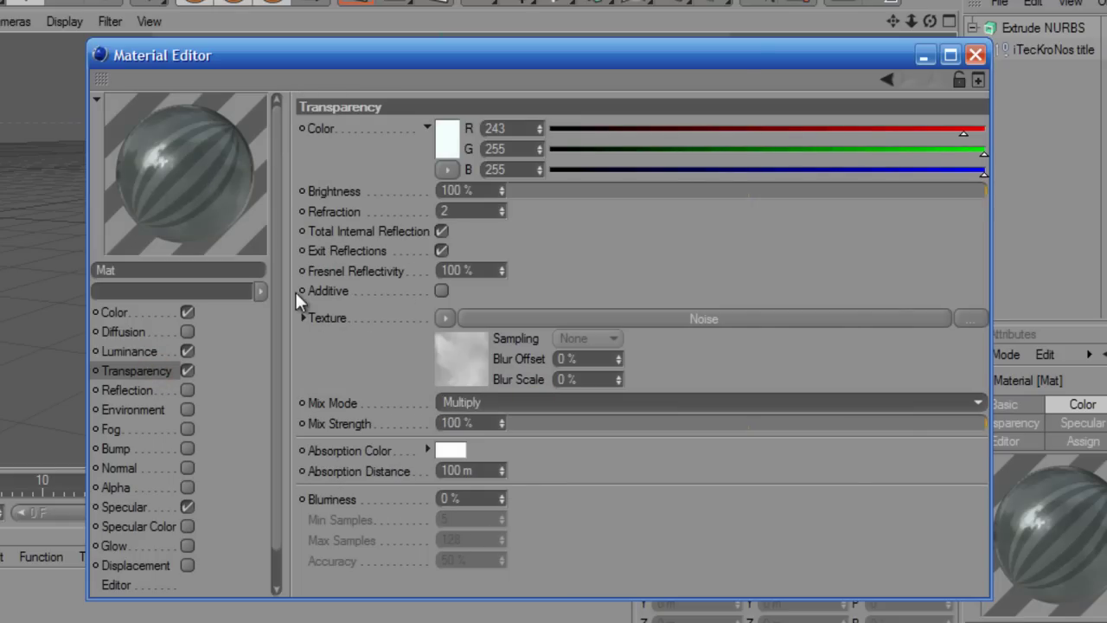
{"action": "double_click", "coordinate": [498, 422]}
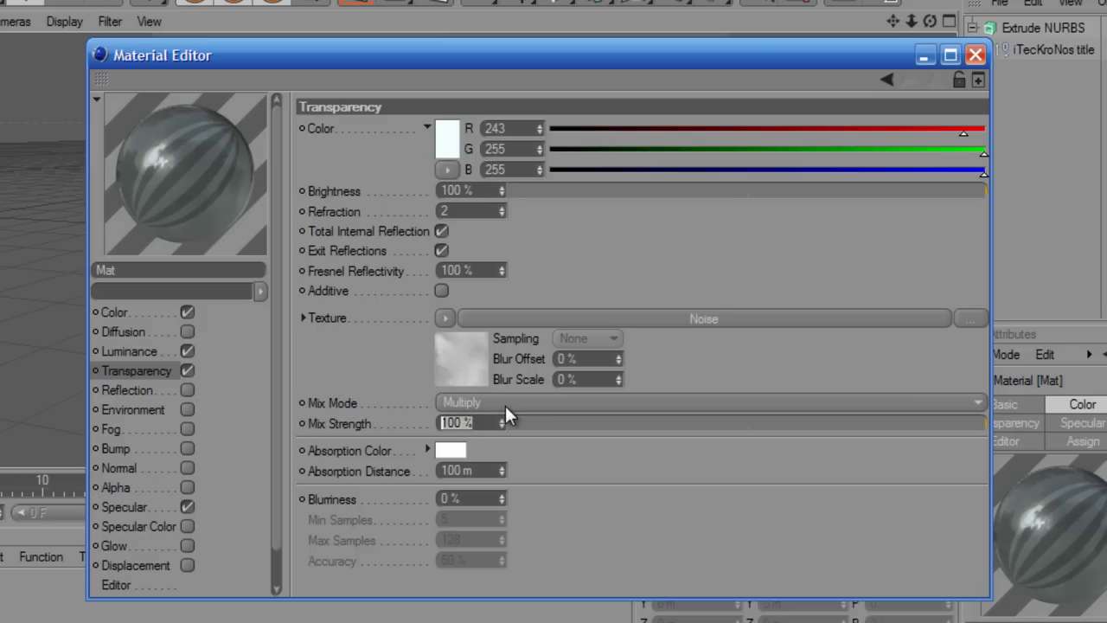
{"action": "type", "text": "90"}
{"action": "key", "text": "Return"}
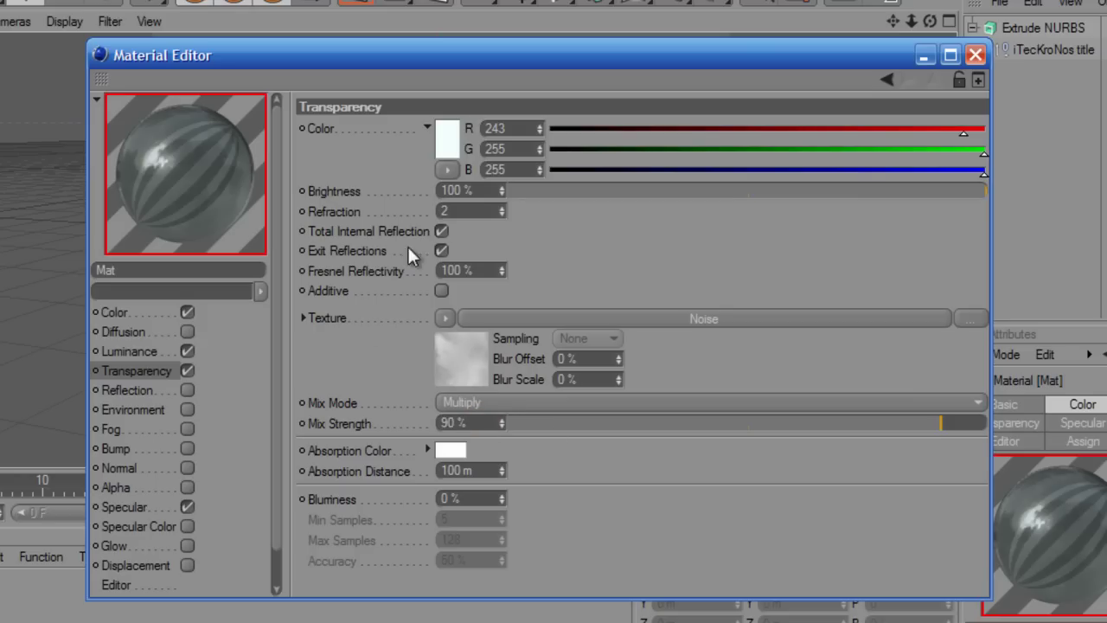
- Enable the Environment channel and set its colour to R 223, G 240, B 255
{"action": "left_click", "coordinate": [189, 410]}
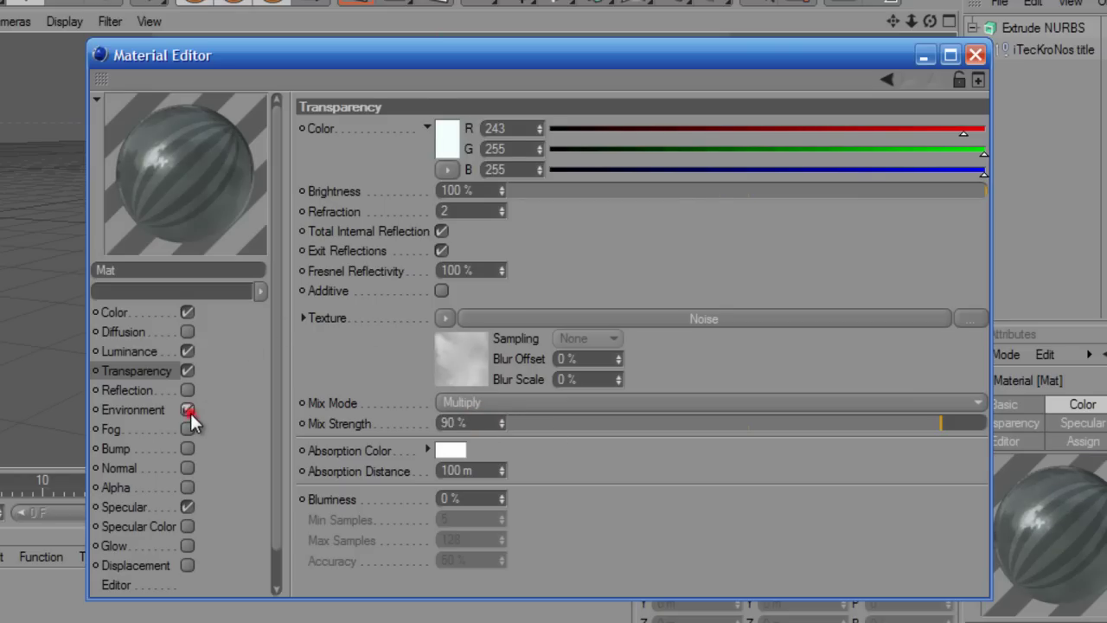
{"action": "left_click", "coordinate": [153, 407]}
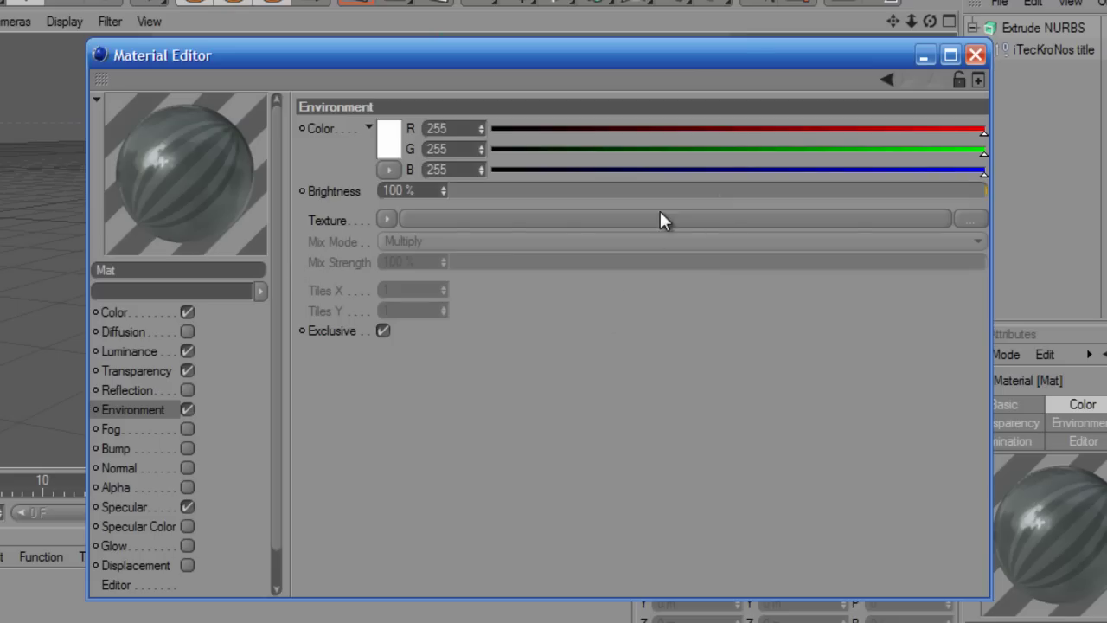
{"action": "left_click", "coordinate": [452, 126]}
{"action": "double_click", "coordinate": [452, 125]}
{"action": "type", "text": "234"}
{"action": "key", "text": "BackSpace"}
{"action": "key", "text": "BackSpace"}
{"action": "type", "text": "23"}
{"action": "double_click", "coordinate": [456, 150]}
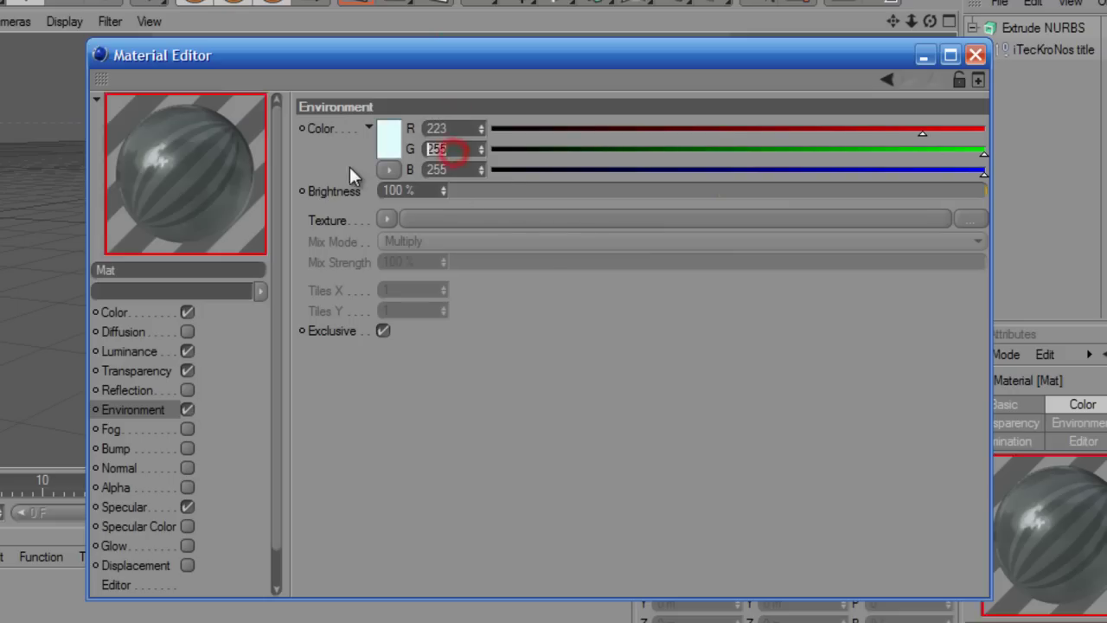
{"action": "type", "text": "240"}
{"action": "key", "text": "Return"}
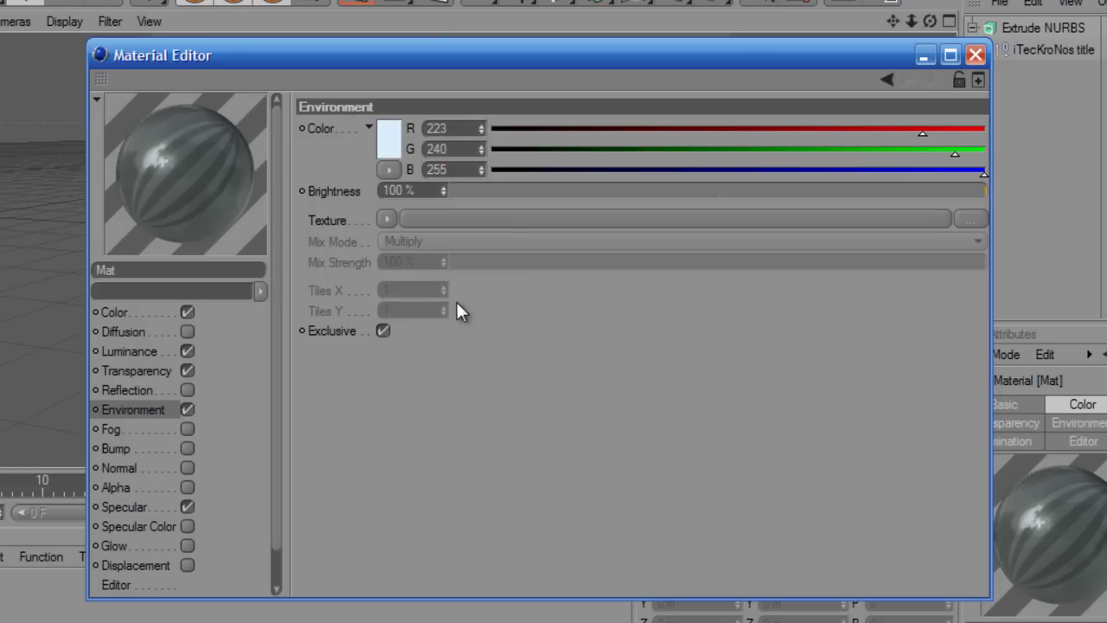
- Set the Environment brightness to 36%
{"action": "double_click", "coordinate": [406, 191]}
{"action": "type", "text": "5"}
{"action": "type", "text": "6"}
{"action": "key", "text": "Return"}
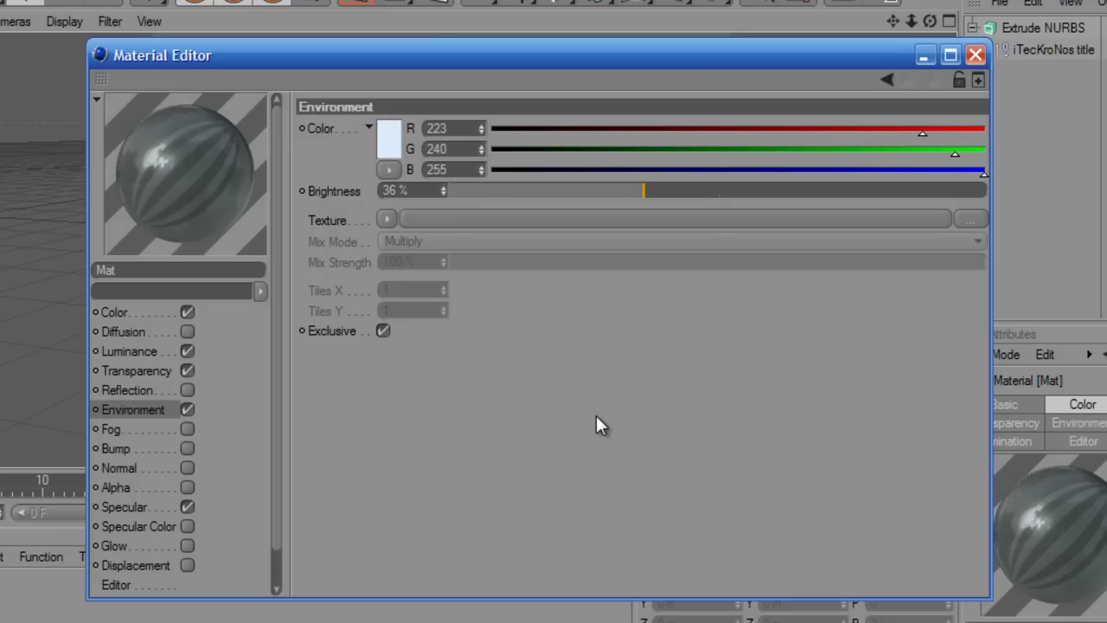
- Load a Noise shader as the environment texture with a grey (124, 124, 124) second colour
{"action": "left_click", "coordinate": [381, 218]}
{"action": "left_click", "coordinate": [449, 453]}
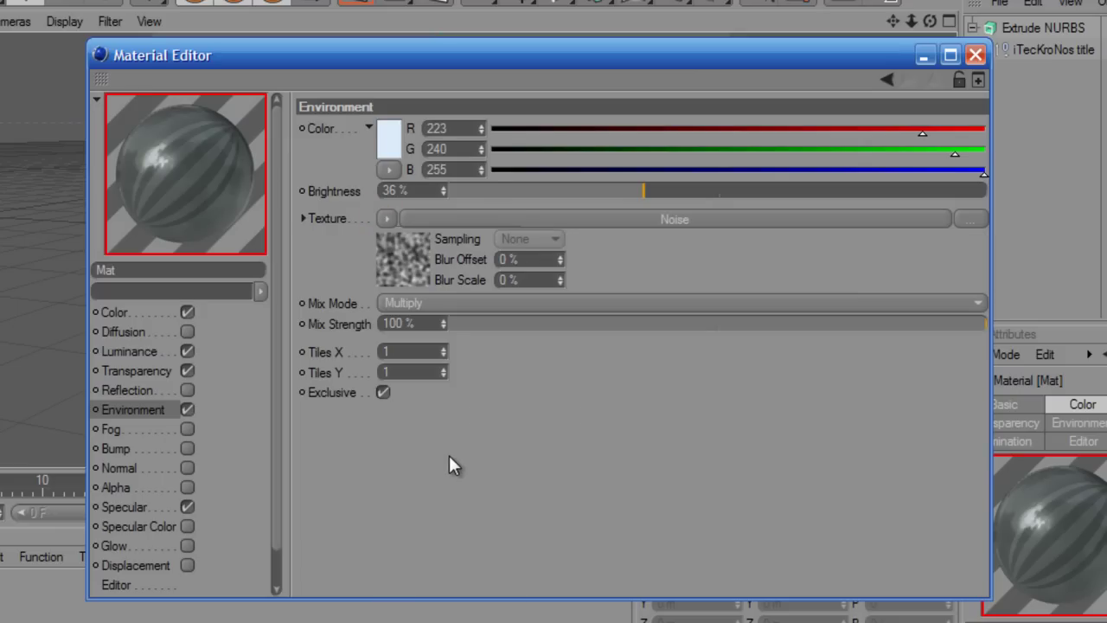
{"action": "left_click", "coordinate": [416, 259]}
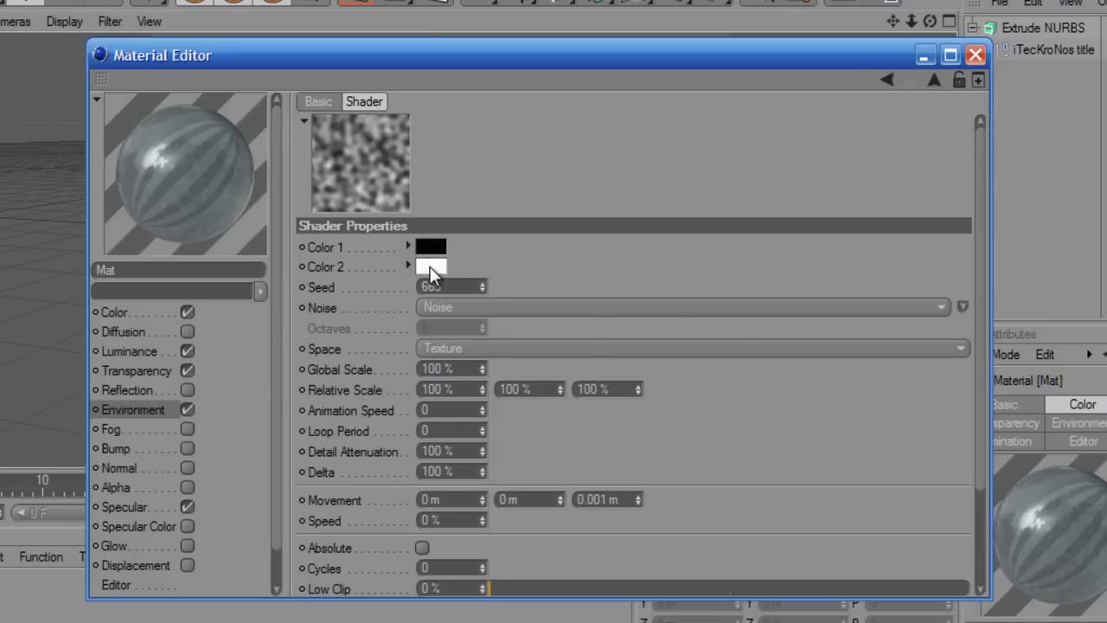
{"action": "left_click", "coordinate": [430, 267]}
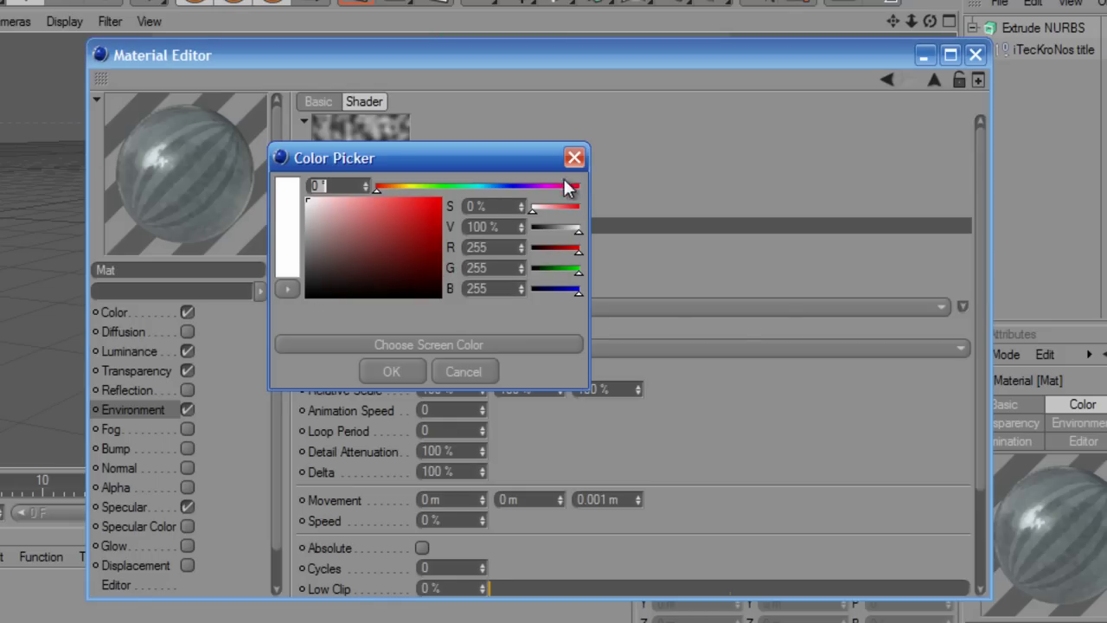
{"action": "double_click", "coordinate": [506, 247]}
{"action": "type", "text": "124"}
{"action": "double_click", "coordinate": [506, 268]}
{"action": "type", "text": "12"}
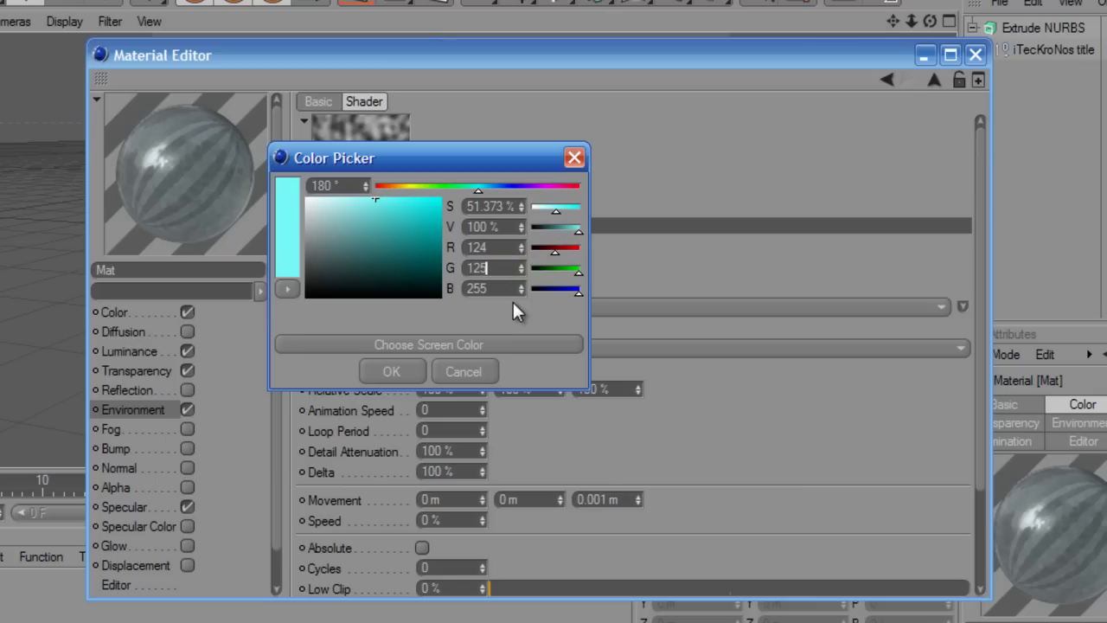
{"action": "type", "text": "4"}
{"action": "double_click", "coordinate": [500, 290]}
{"action": "type", "text": "124"}
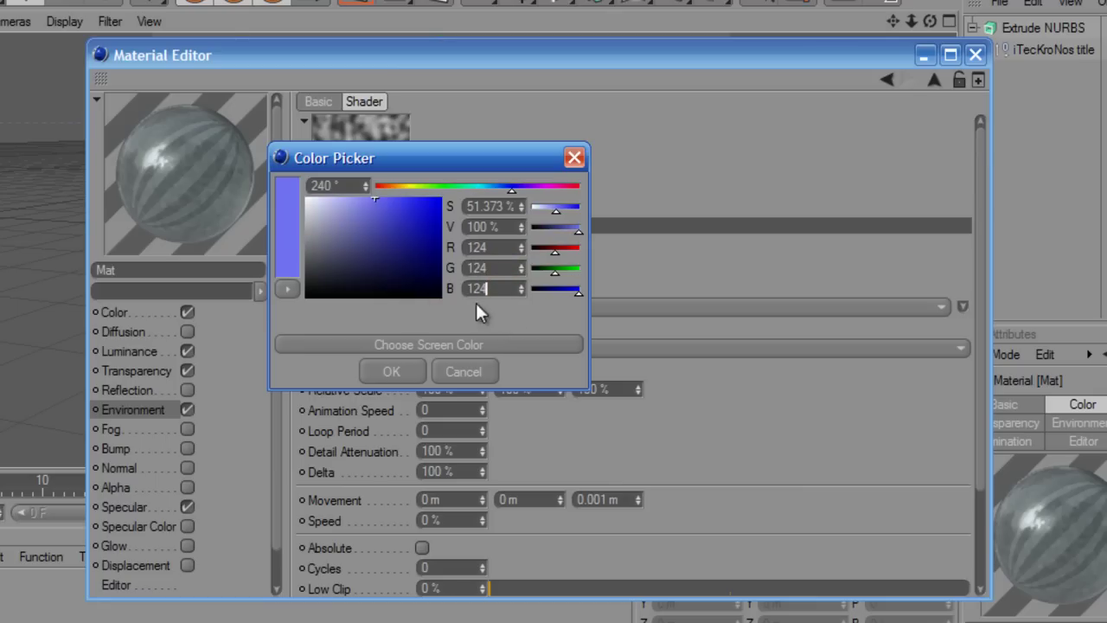
{"action": "key", "text": "Return"}
{"action": "left_click", "coordinate": [414, 370]}
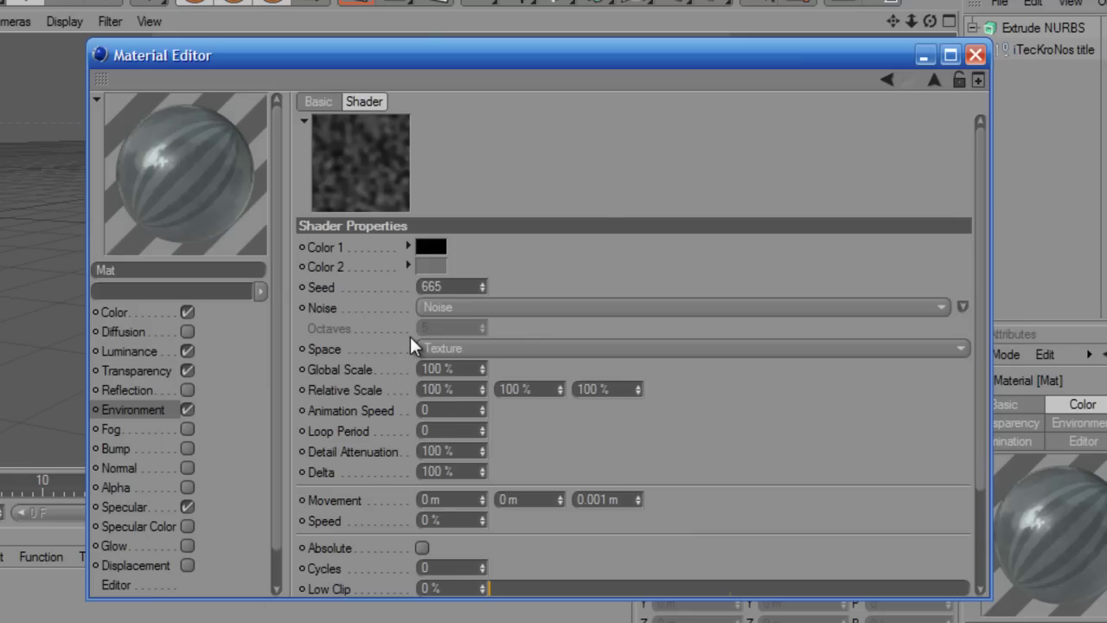
- Make the environment noise Wavy Turbulence at 700% Global Scale, with a Huge preview
{"action": "left_click", "coordinate": [635, 309]}
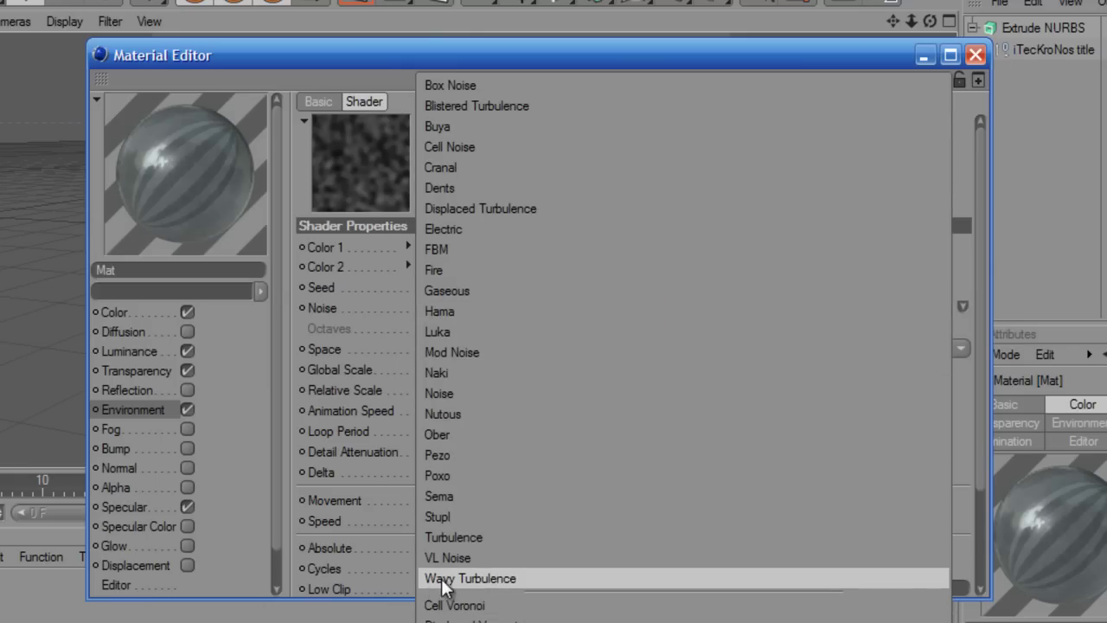
{"action": "left_click", "coordinate": [480, 580]}
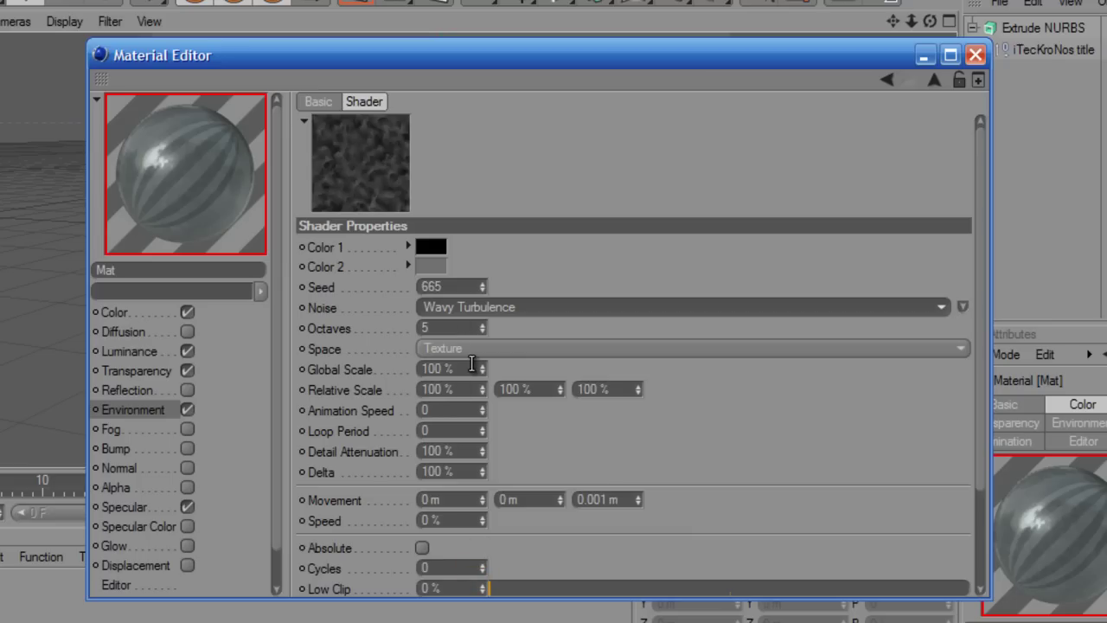
{"action": "double_click", "coordinate": [466, 368]}
{"action": "type", "text": "700"}
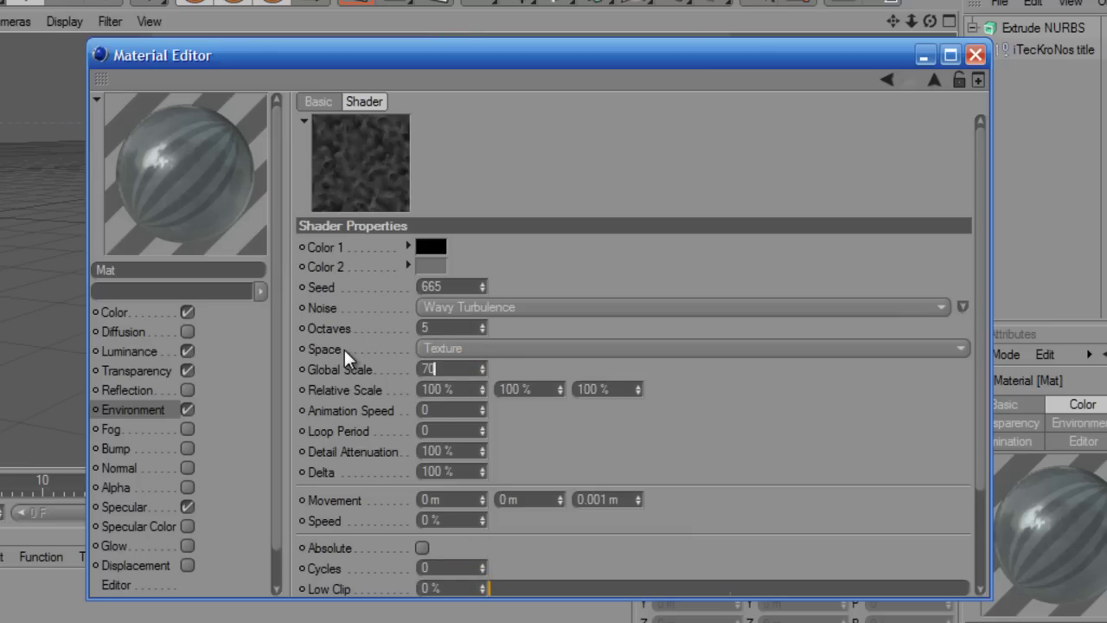
{"action": "key", "text": "Return"}
{"action": "right_click", "coordinate": [358, 134]}
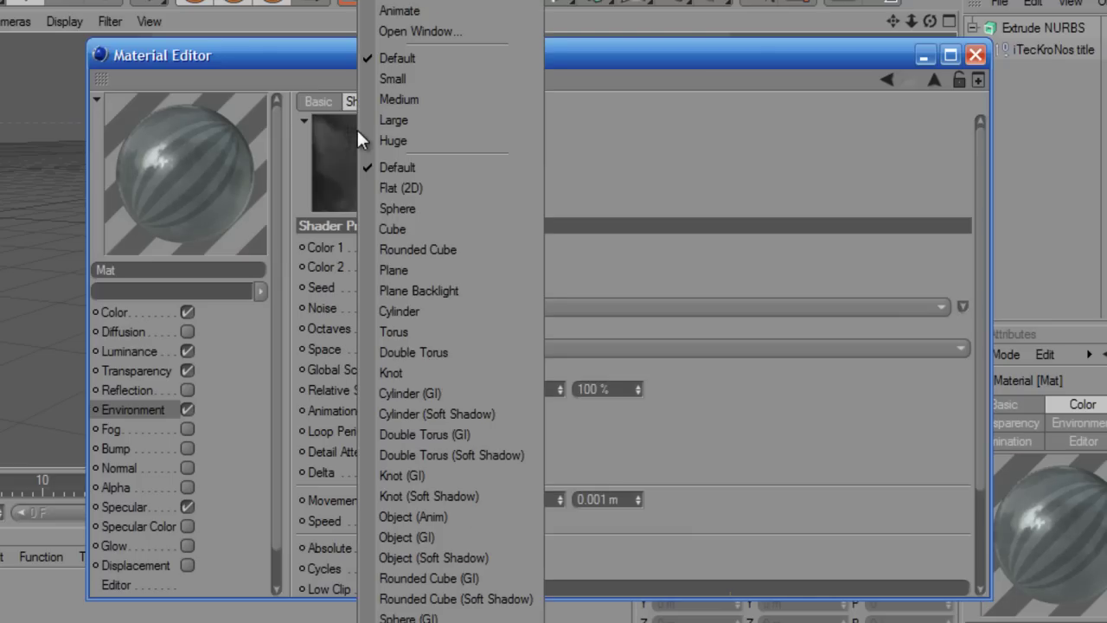
{"action": "left_click", "coordinate": [477, 142]}
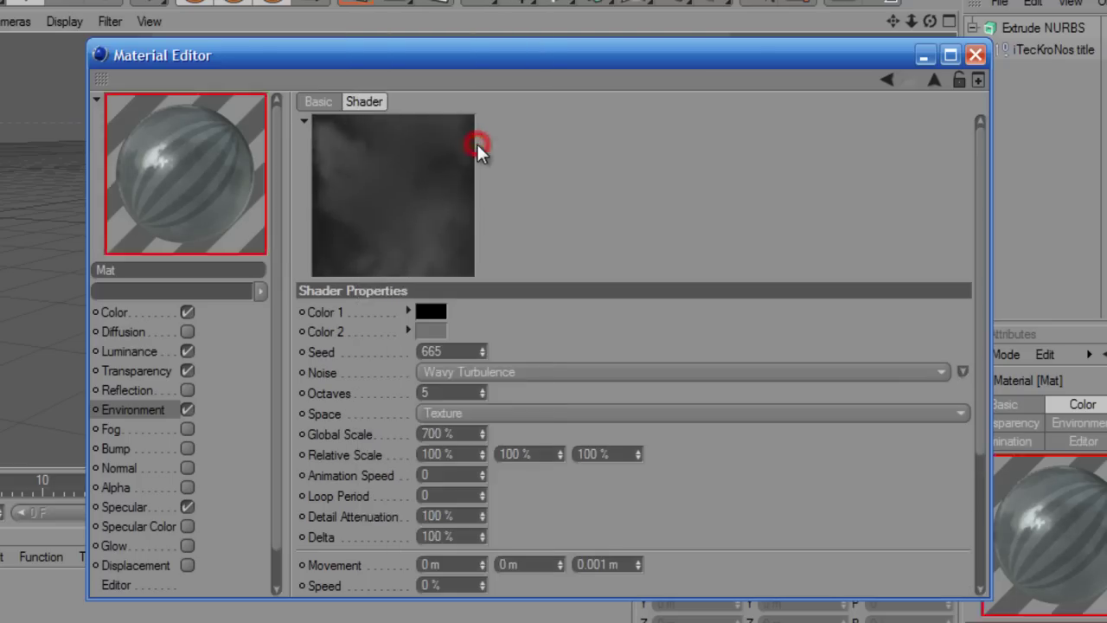
- Set the noise Low Clip to 36% and High Clip to 68%
{"action": "scroll", "coordinate": [537, 485], "scroll_direction": "down", "scroll_amount": 3}
{"action": "scroll", "coordinate": [539, 471], "scroll_direction": "down", "scroll_amount": 1}
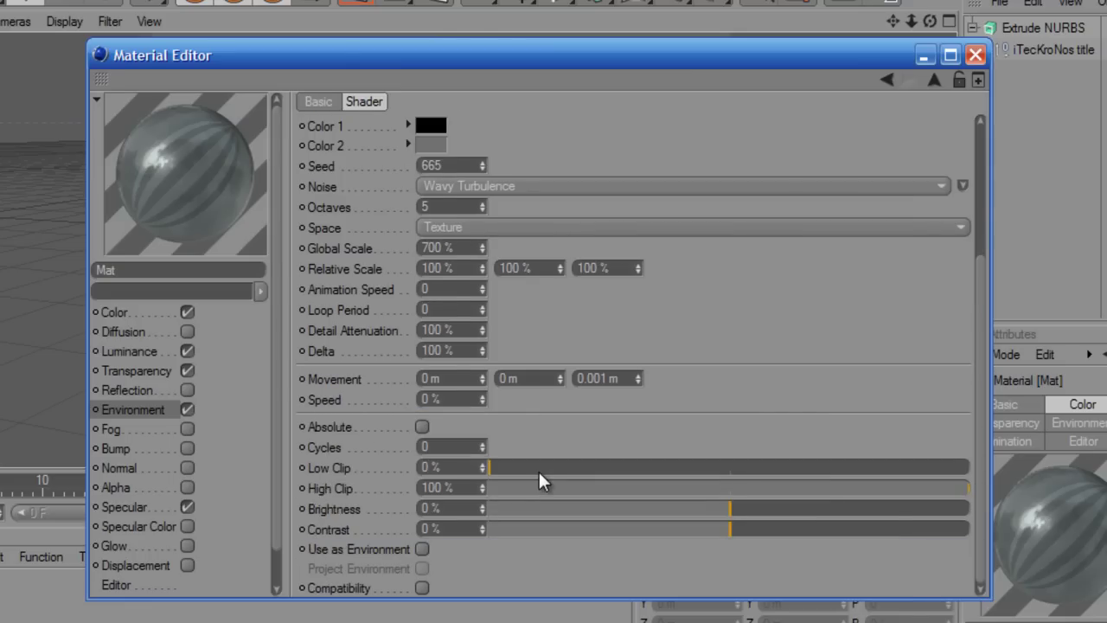
{"action": "left_click", "coordinate": [334, 467]}
{"action": "type", "text": "36"}
{"action": "key", "text": "Tab"}
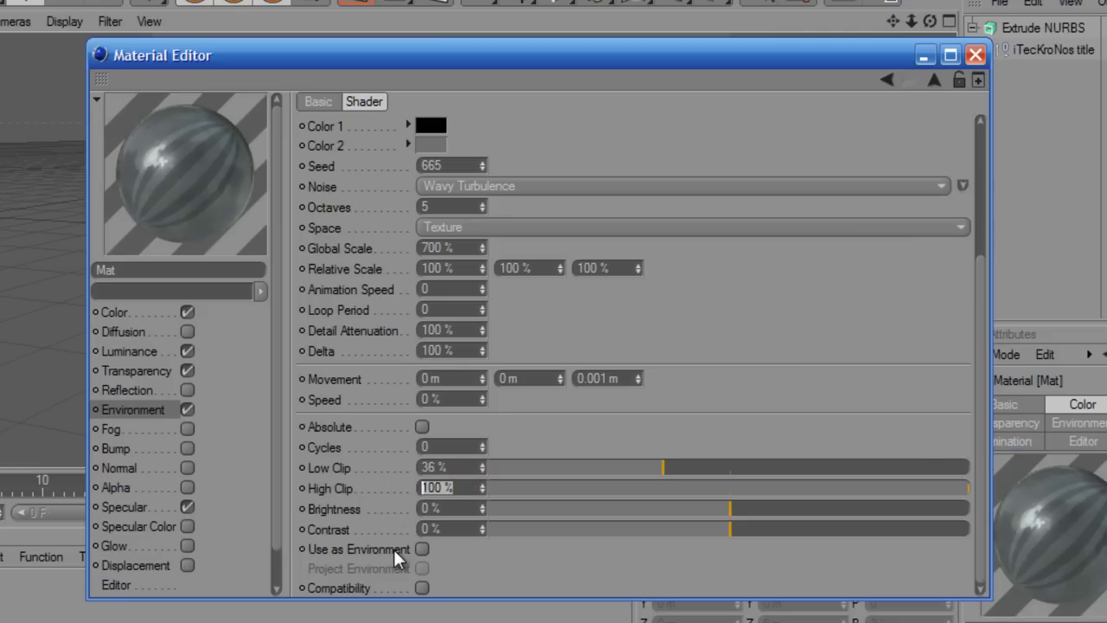
{"action": "type", "text": "68"}
{"action": "key", "text": "Return"}
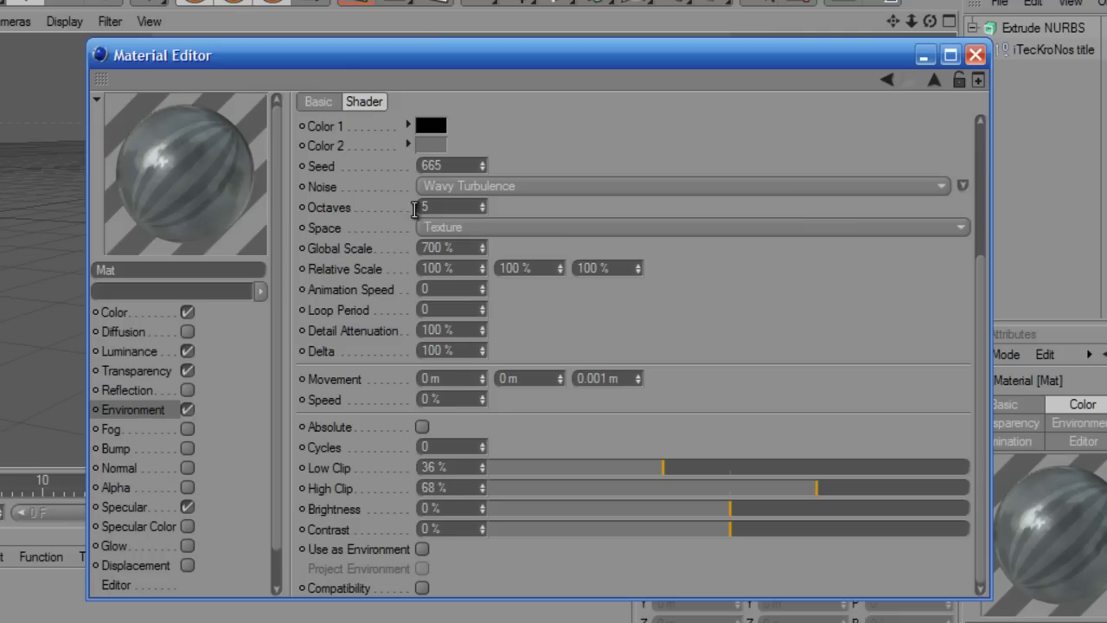
{"action": "scroll", "coordinate": [526, 208], "scroll_direction": "up", "scroll_amount": 5}
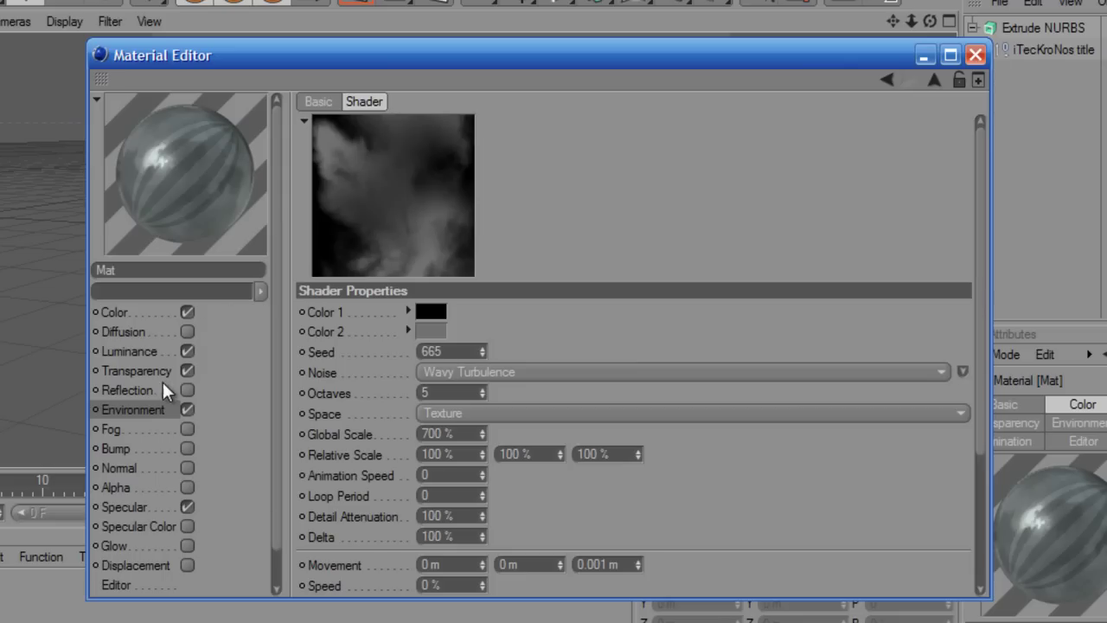
- Set the Environment texture's Mix Mode to Add with Mix Strength 80%, then tick Bump
{"action": "left_click", "coordinate": [152, 408]}
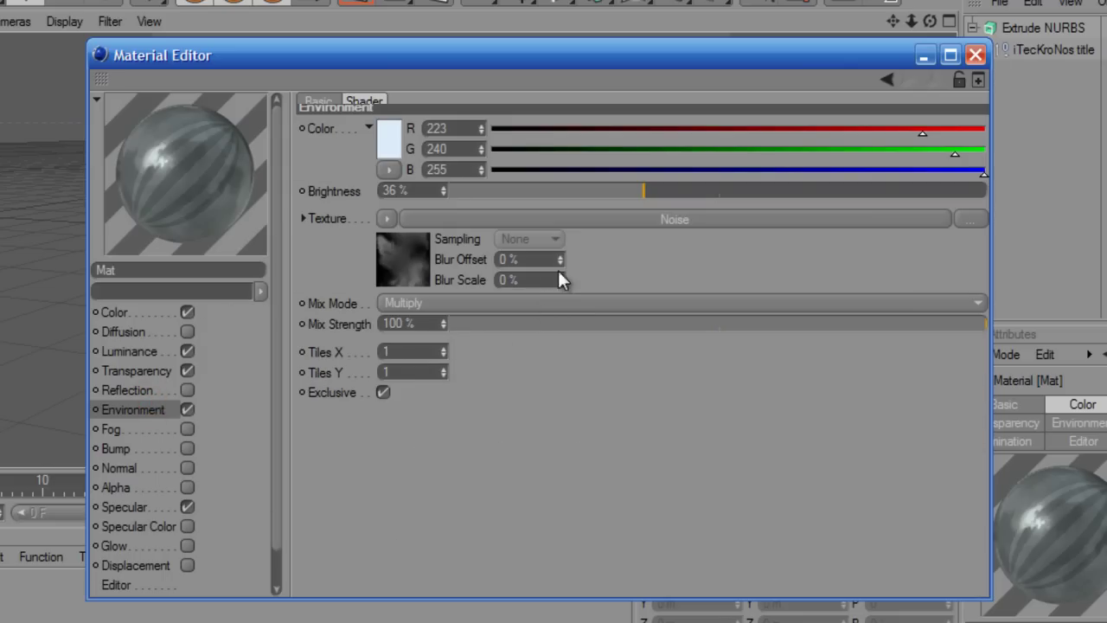
{"action": "left_click", "coordinate": [547, 303]}
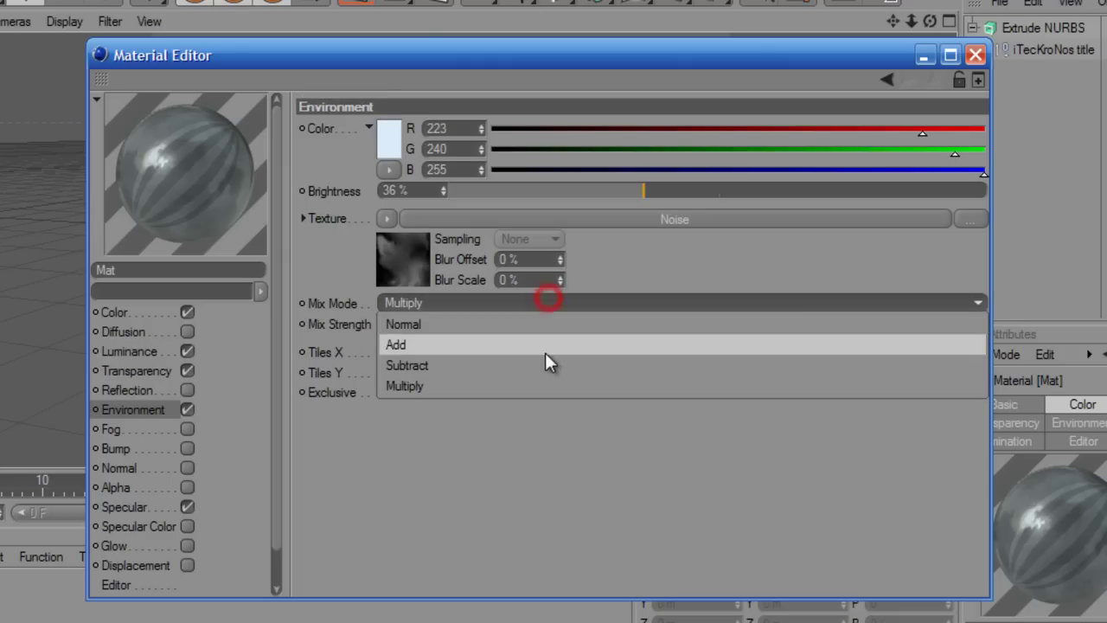
{"action": "left_click", "coordinate": [480, 351]}
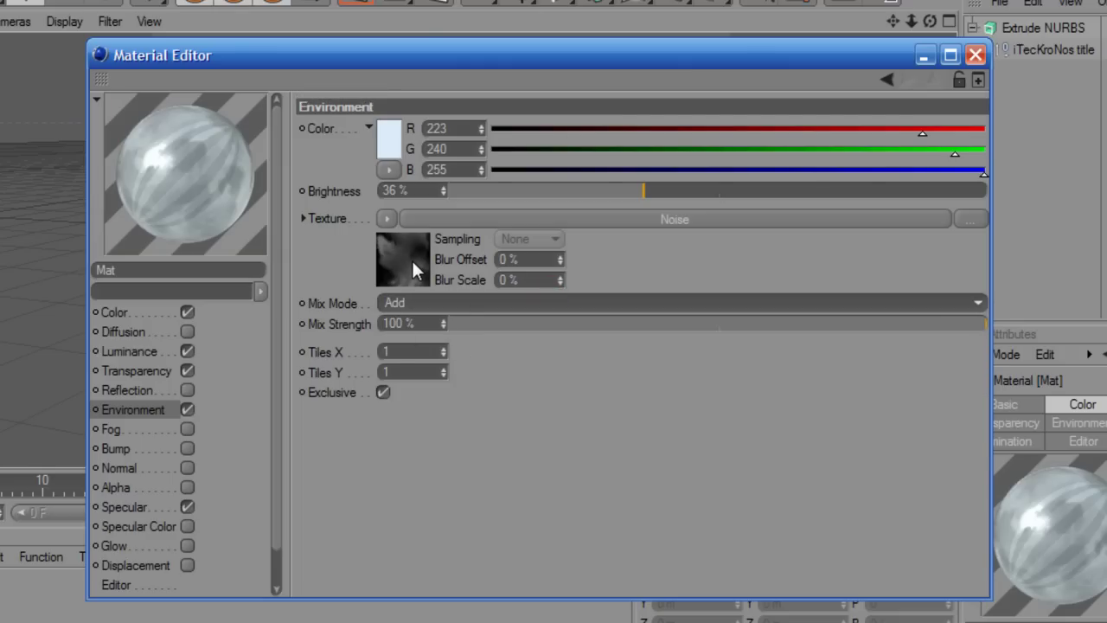
{"action": "double_click", "coordinate": [406, 324]}
{"action": "type", "text": "85"}
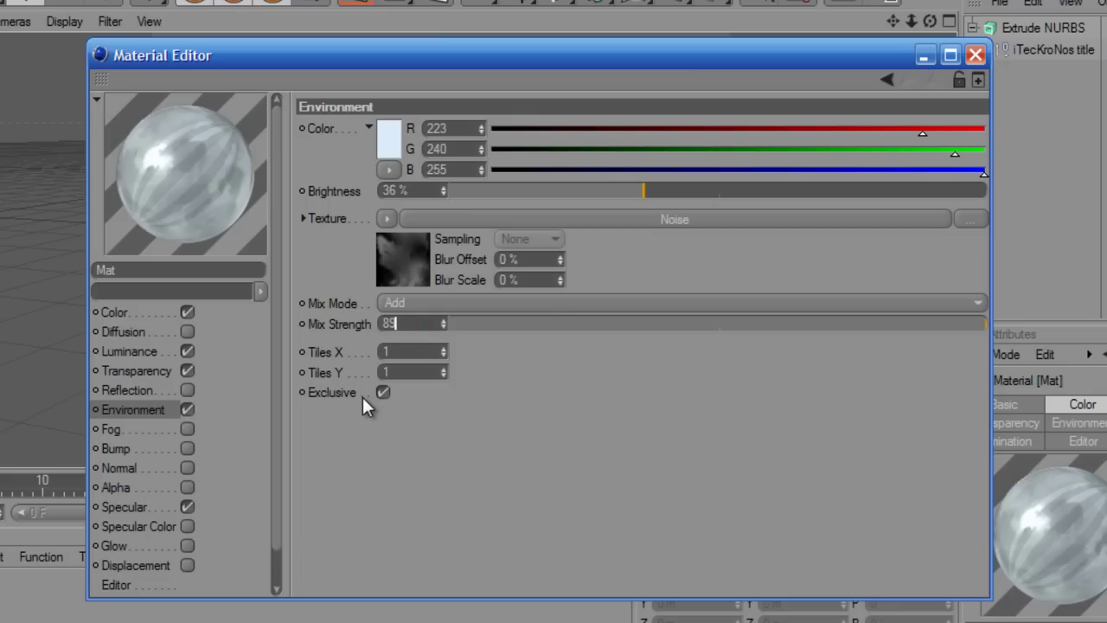
{"action": "key", "text": "BackSpace"}
{"action": "type", "text": "0"}
{"action": "key", "text": "Return"}
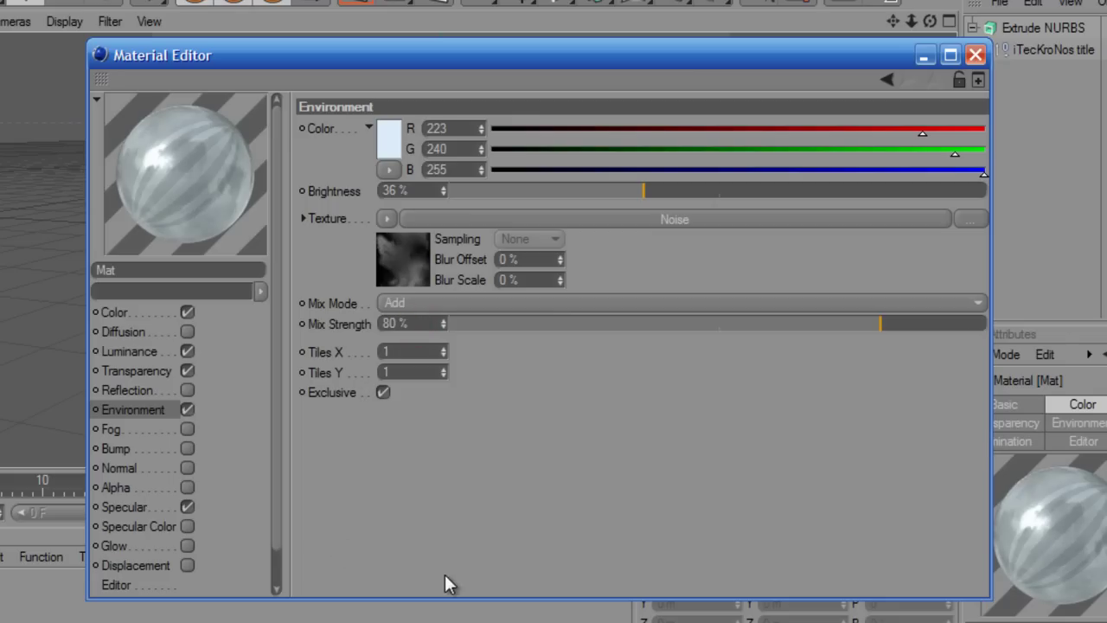
{"action": "left_click", "coordinate": [187, 448]}
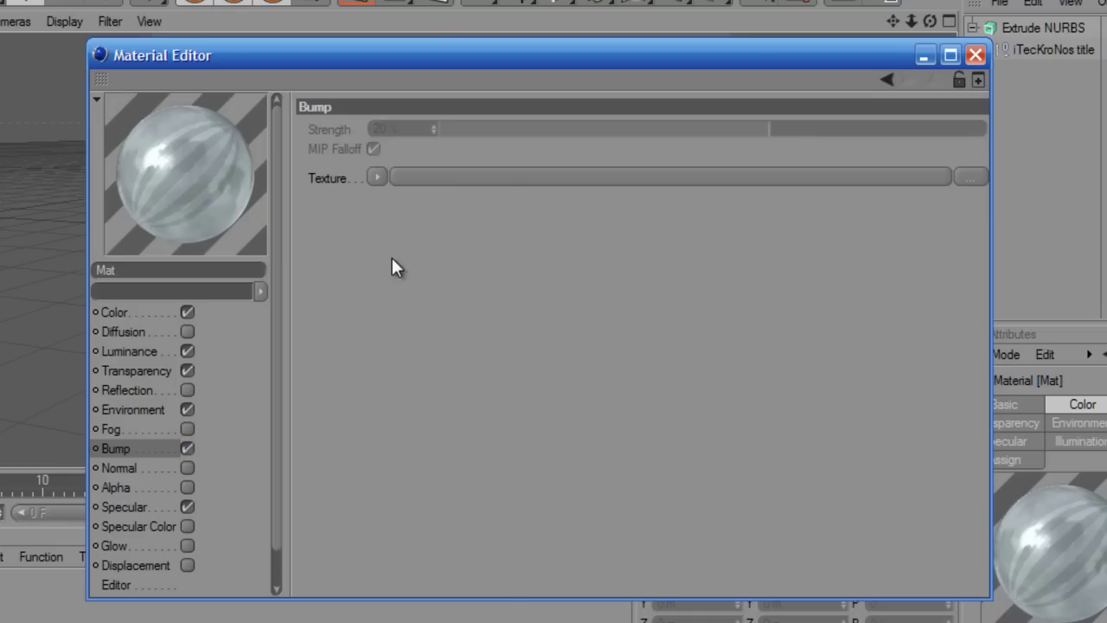
- Load a Luka Noise as the bump texture at 400% Global Scale, with a Huge preview
{"action": "left_click", "coordinate": [377, 177]}
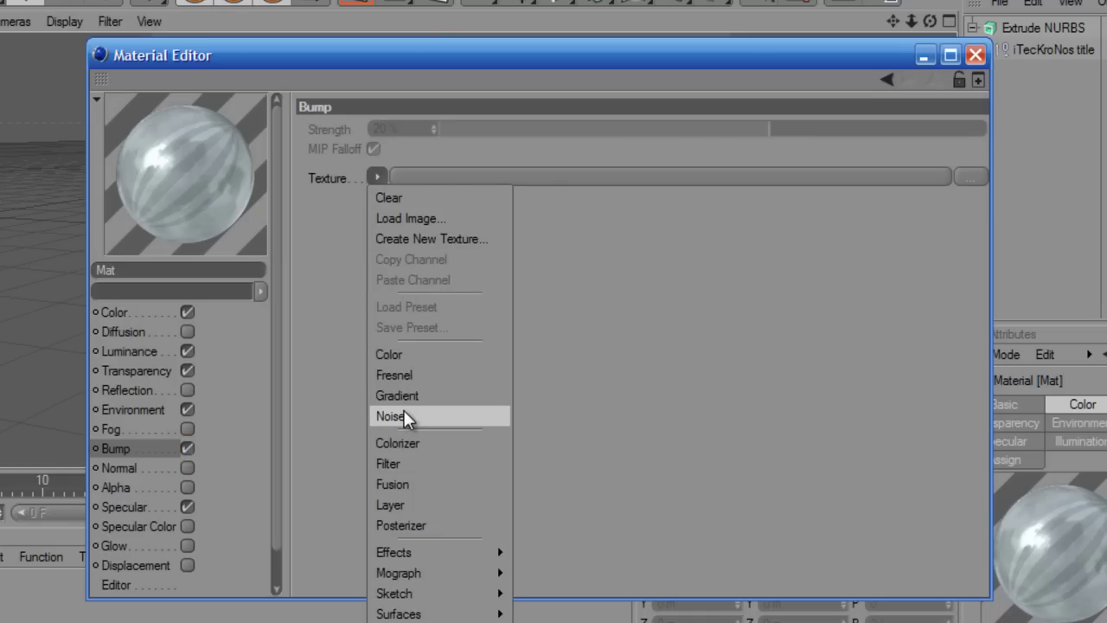
{"action": "left_click", "coordinate": [404, 416]}
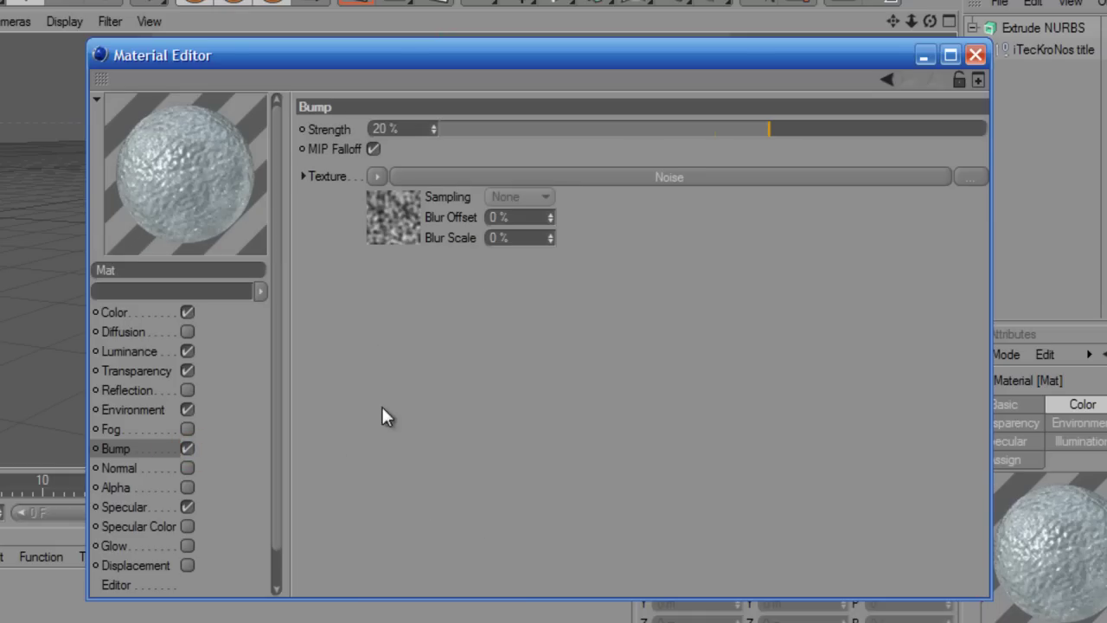
{"action": "left_click", "coordinate": [387, 229]}
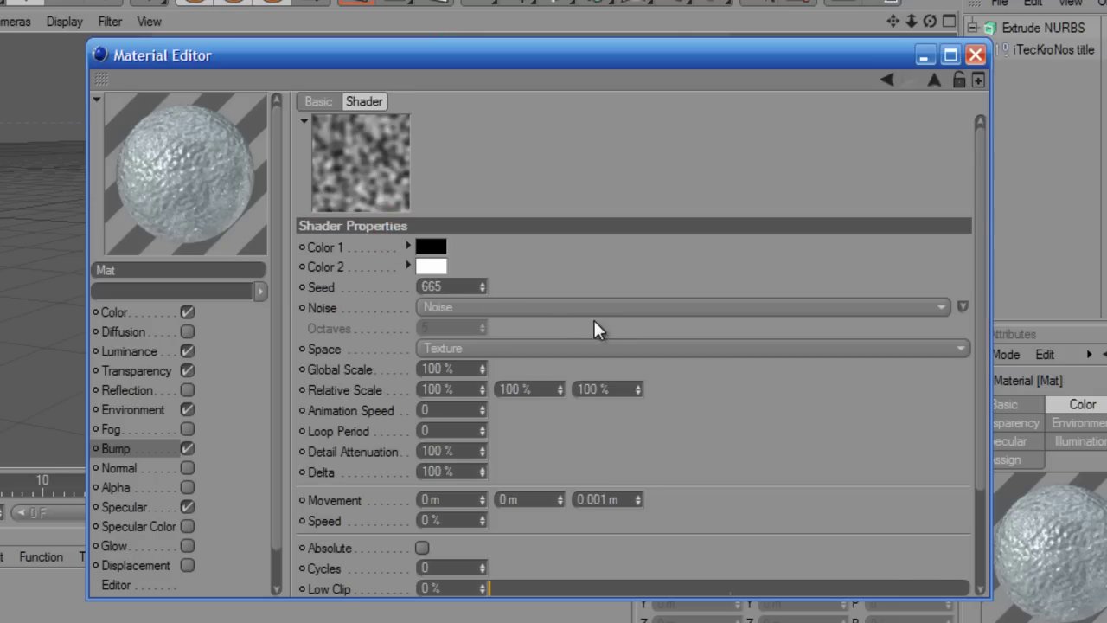
{"action": "left_click", "coordinate": [623, 300]}
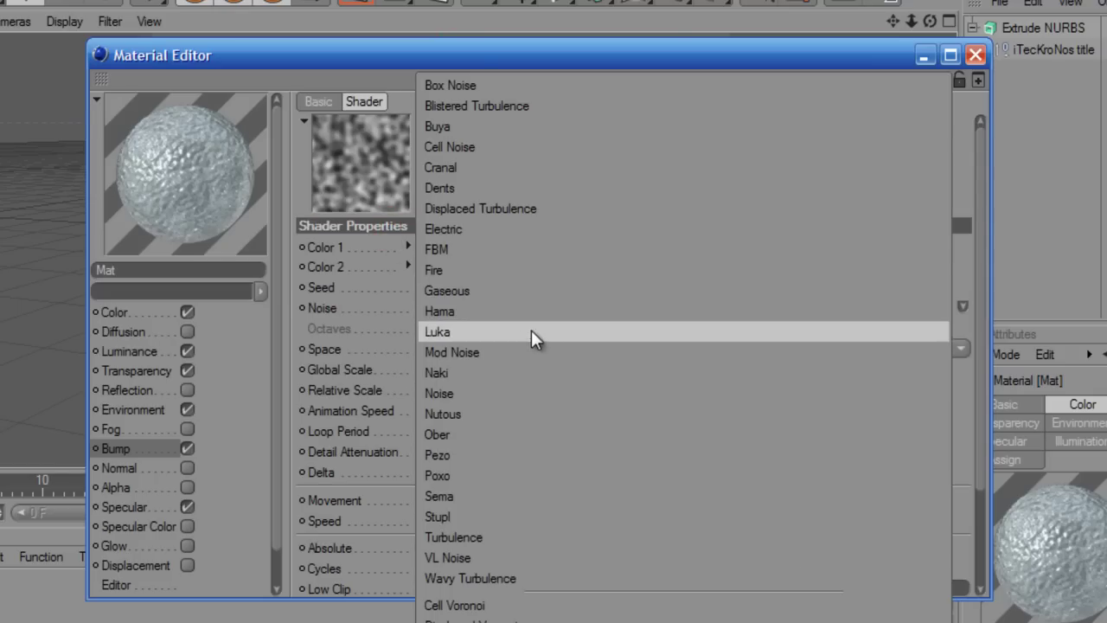
{"action": "left_click", "coordinate": [538, 330]}
{"action": "right_click", "coordinate": [385, 145]}
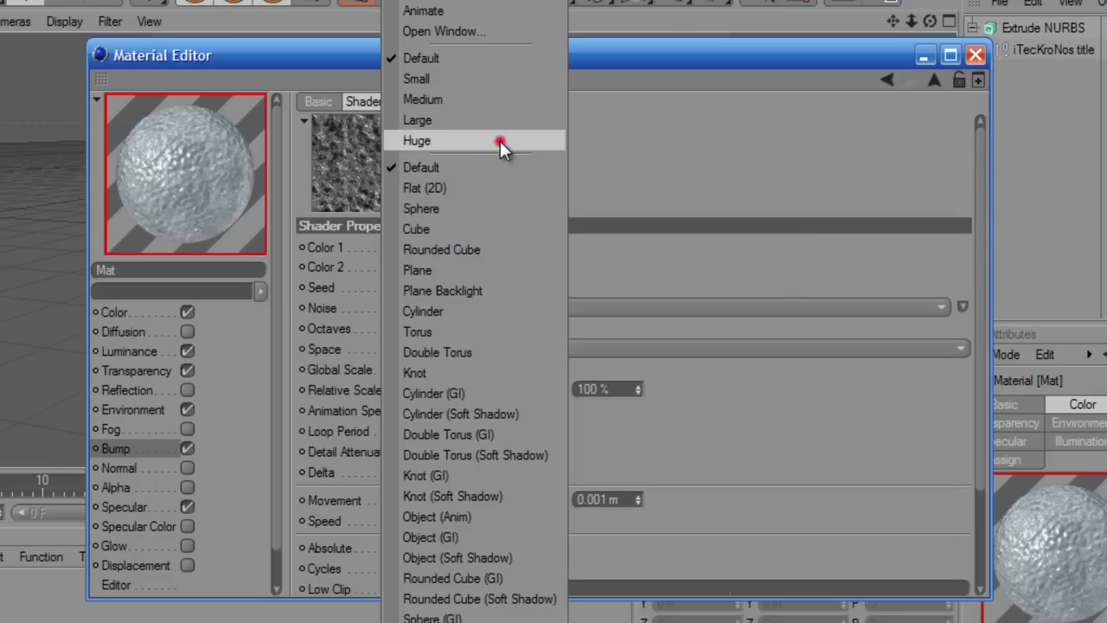
{"action": "left_click", "coordinate": [500, 141]}
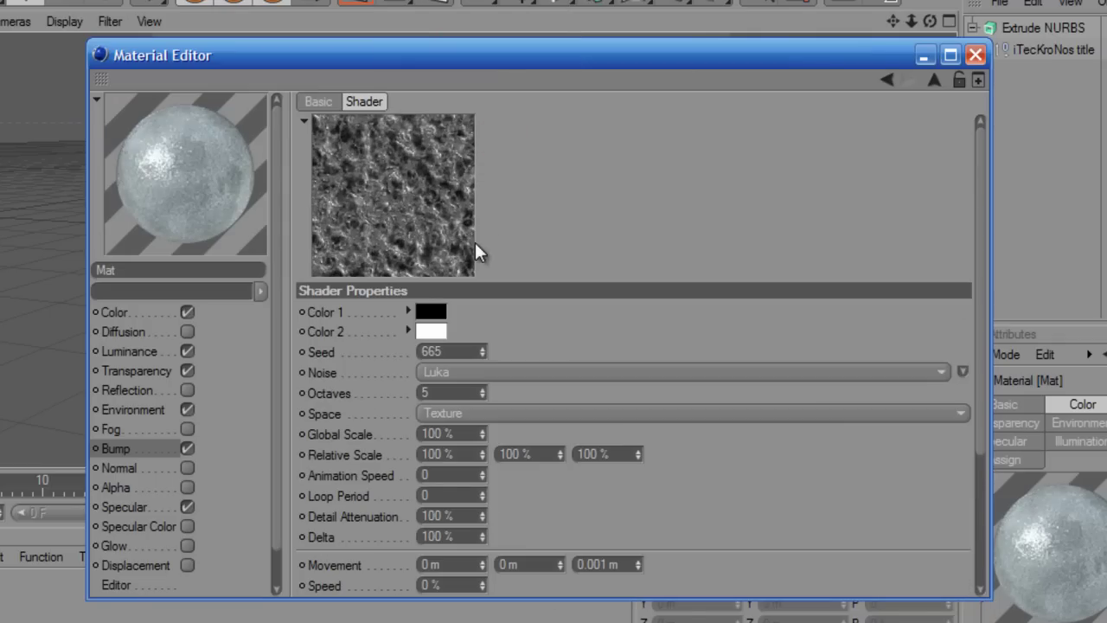
{"action": "double_click", "coordinate": [451, 433]}
{"action": "type", "text": "400"}
{"action": "key", "text": "Return"}
- Set the bump noise's Color 1 to white and Color 2 to black
{"action": "left_click", "coordinate": [424, 311]}
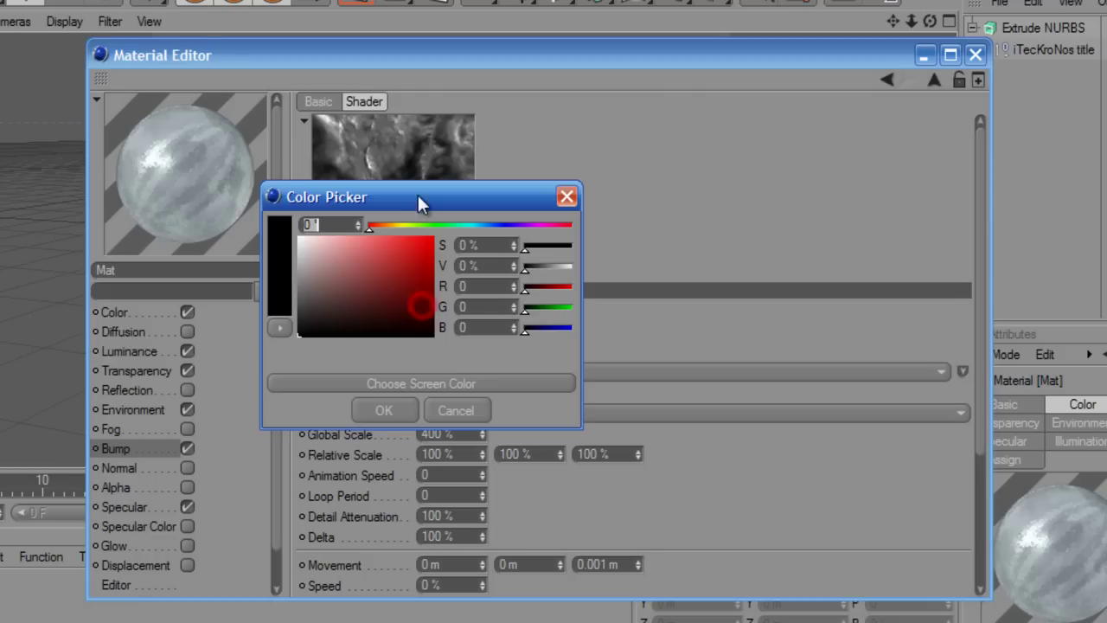
{"action": "left_click_drag", "start_coordinate": [354, 299], "coordinate": [235, 206]}
{"action": "left_click", "coordinate": [374, 410]}
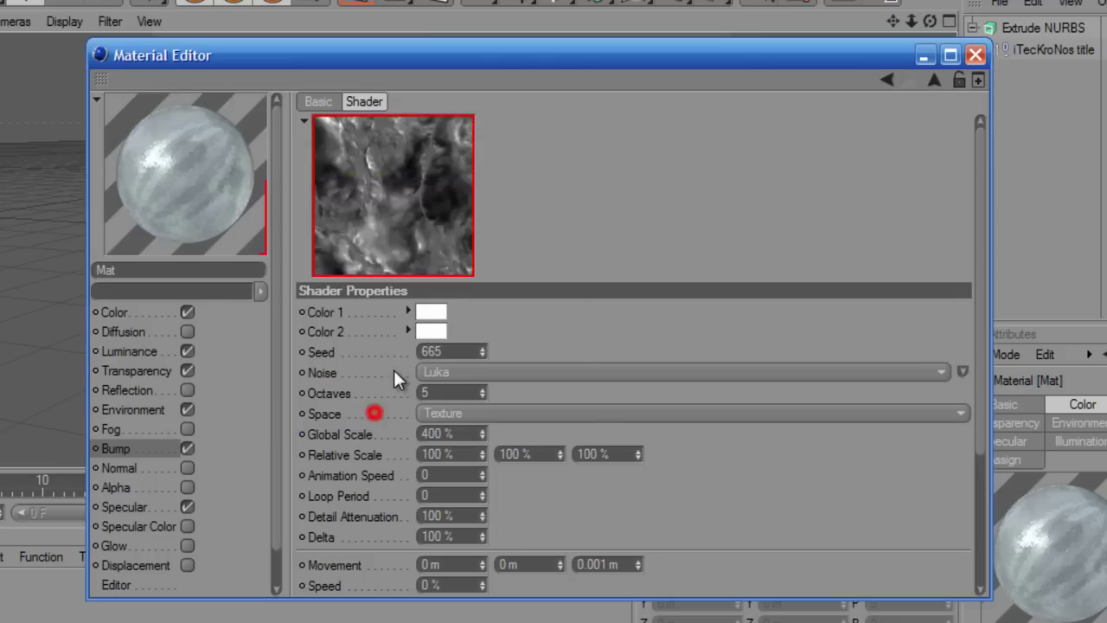
{"action": "left_click", "coordinate": [430, 329]}
{"action": "left_click_drag", "start_coordinate": [428, 345], "coordinate": [282, 390]}
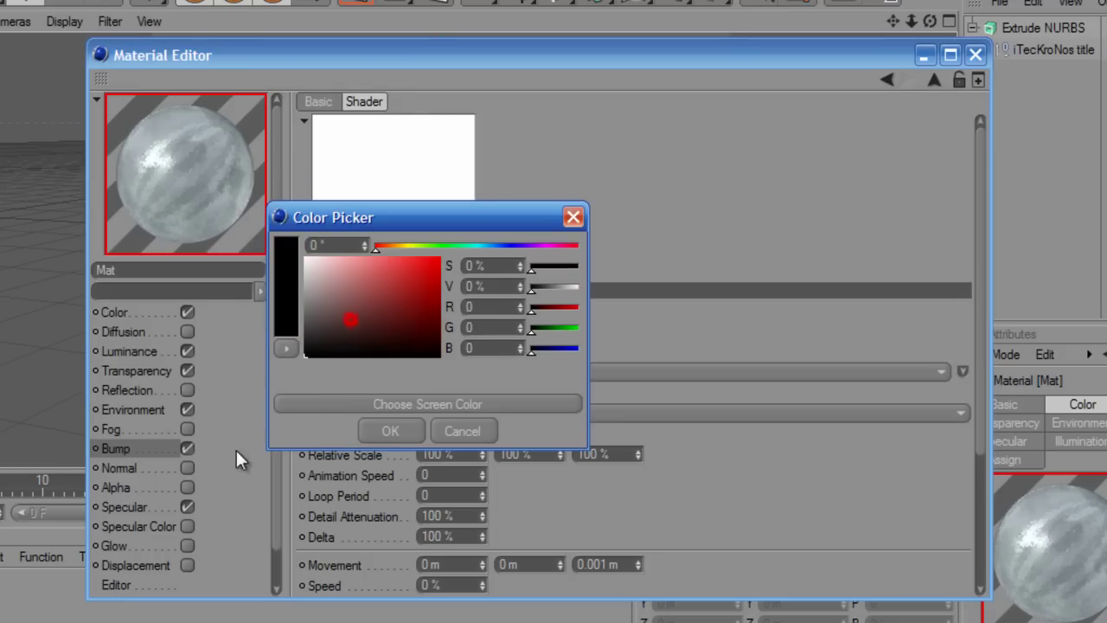
{"action": "left_click", "coordinate": [394, 430]}
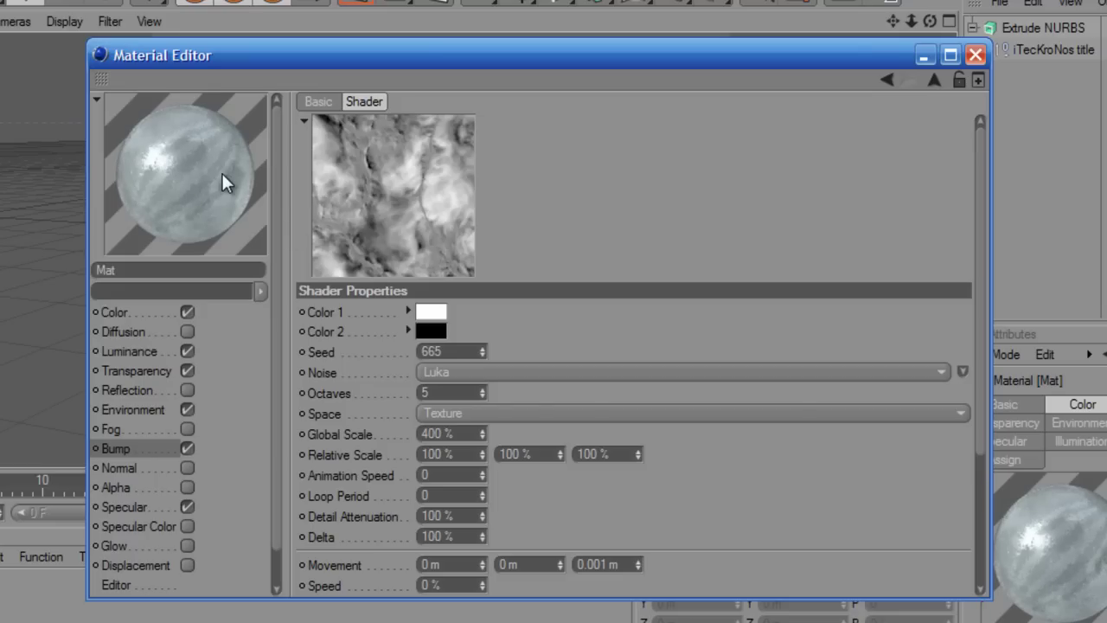
- Set the bump noise's Low Clip to 11%
{"action": "scroll", "coordinate": [238, 401], "scroll_direction": "down", "scroll_amount": 1}
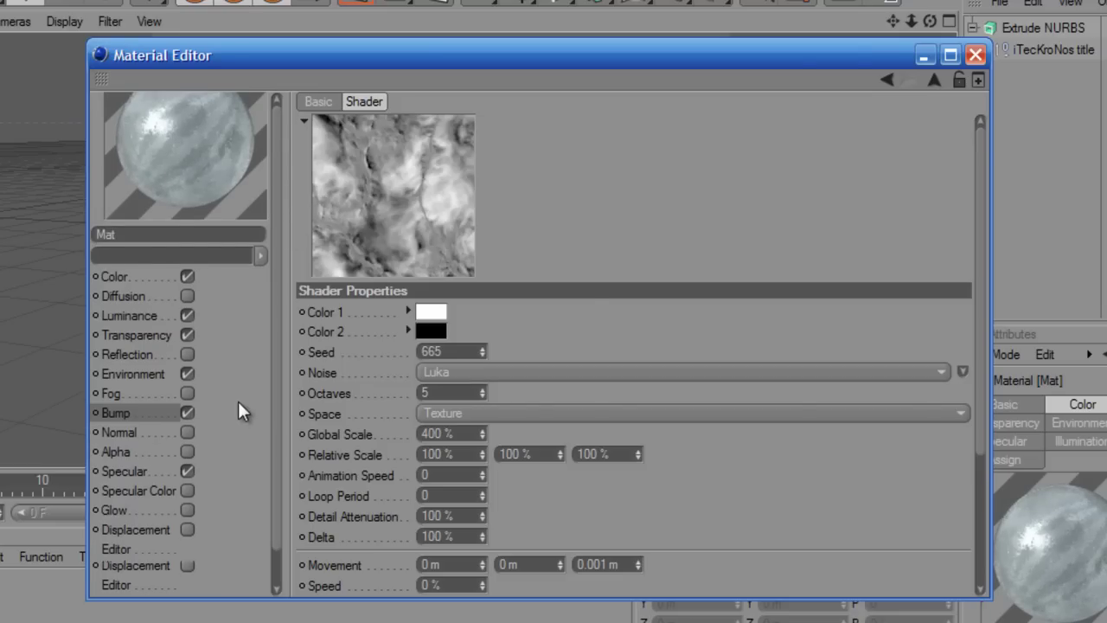
{"action": "scroll", "coordinate": [386, 415], "scroll_direction": "down", "scroll_amount": 5}
{"action": "left_click", "coordinate": [448, 467]}
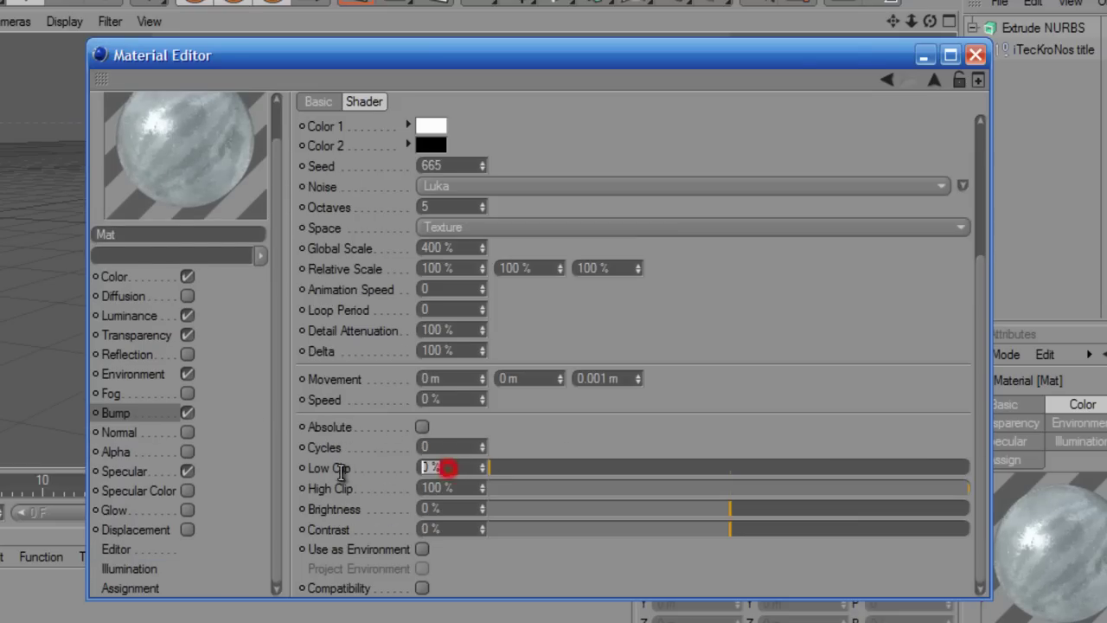
{"action": "type", "text": "11"}
{"action": "key", "text": "Return"}
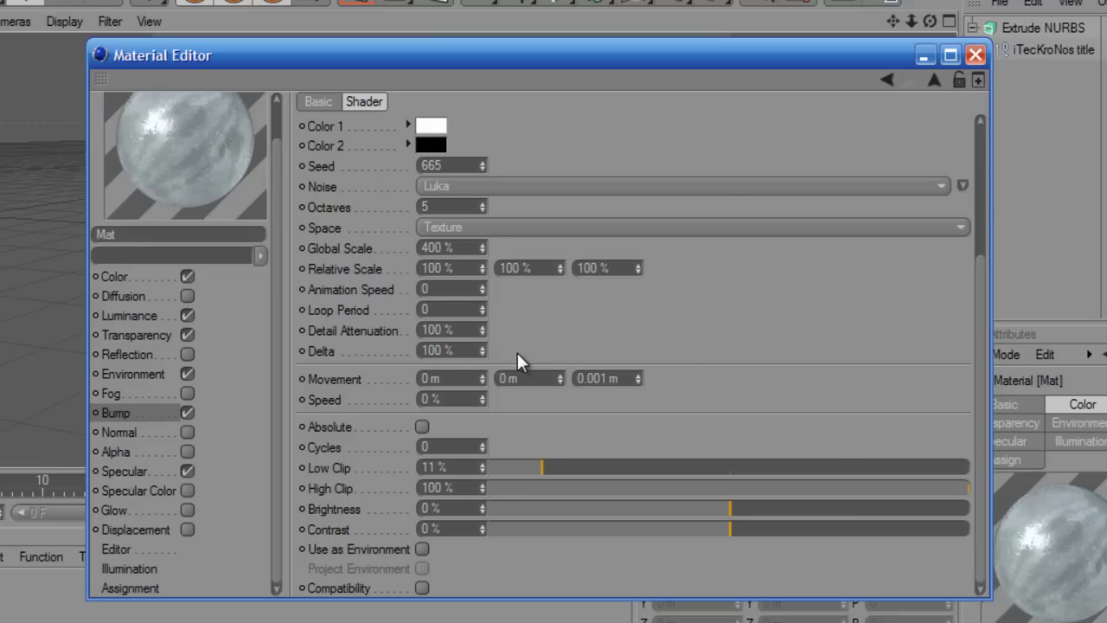
- Set the Bump channel strength to 77%
{"action": "left_click", "coordinate": [141, 412]}
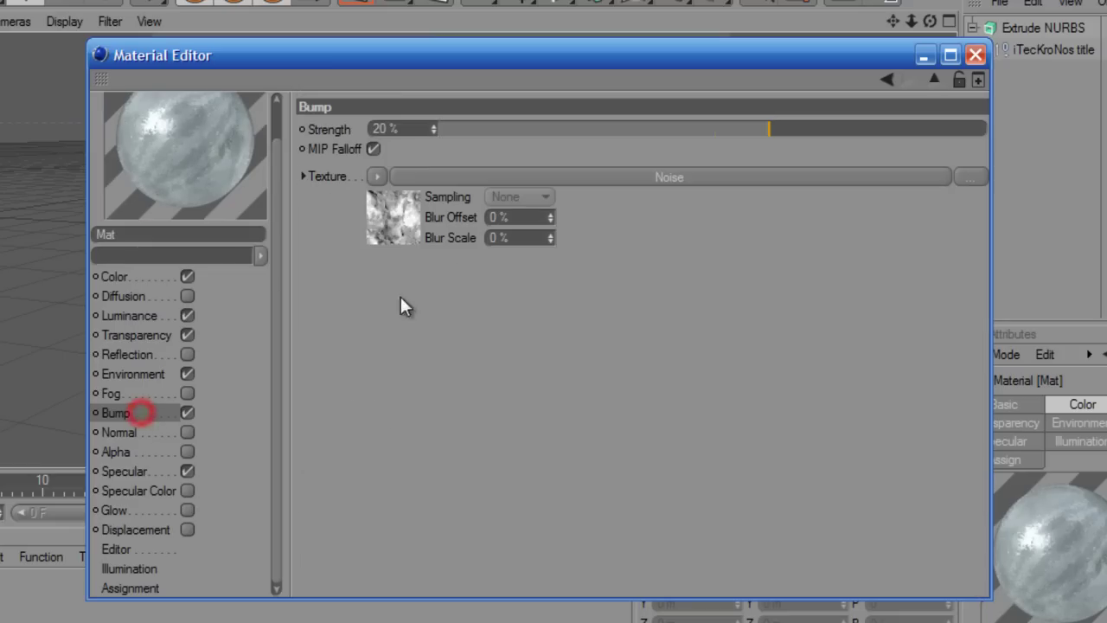
{"action": "double_click", "coordinate": [403, 128]}
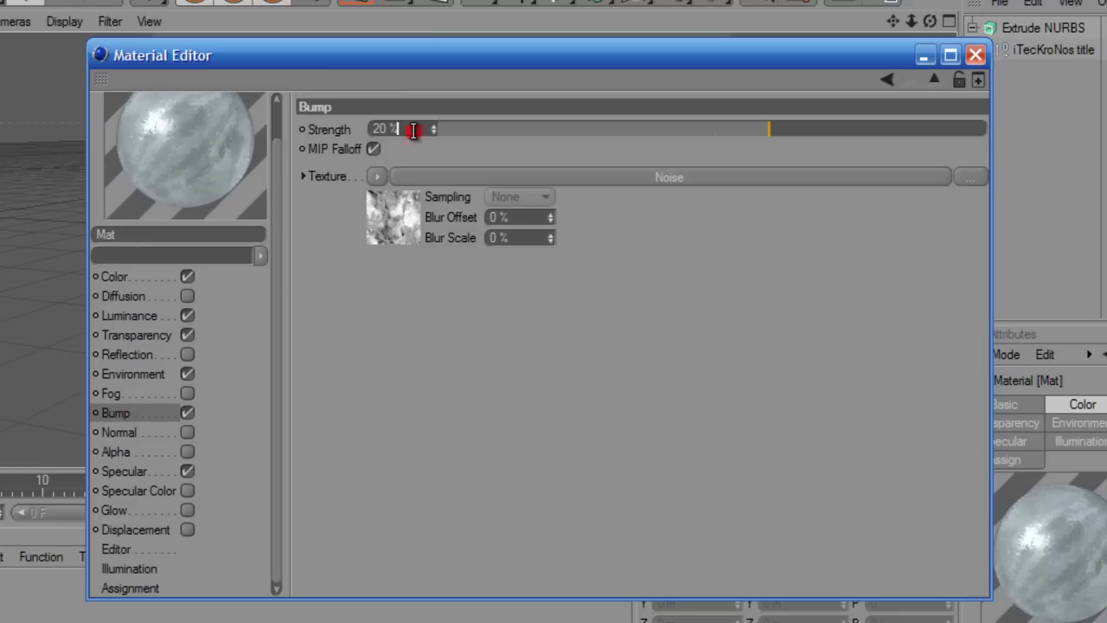
{"action": "type", "text": "77"}
{"action": "key", "text": "Return"}
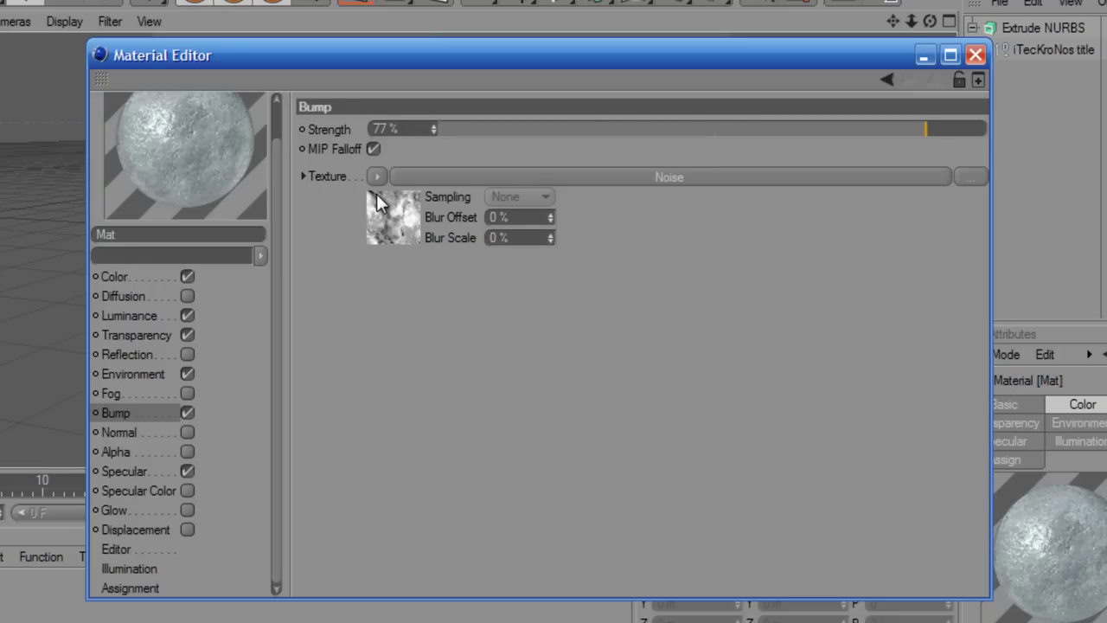
- Set Mat's specular to Plastic with 20% width, 50% height and 8% falloff
{"action": "left_click", "coordinate": [162, 470]}
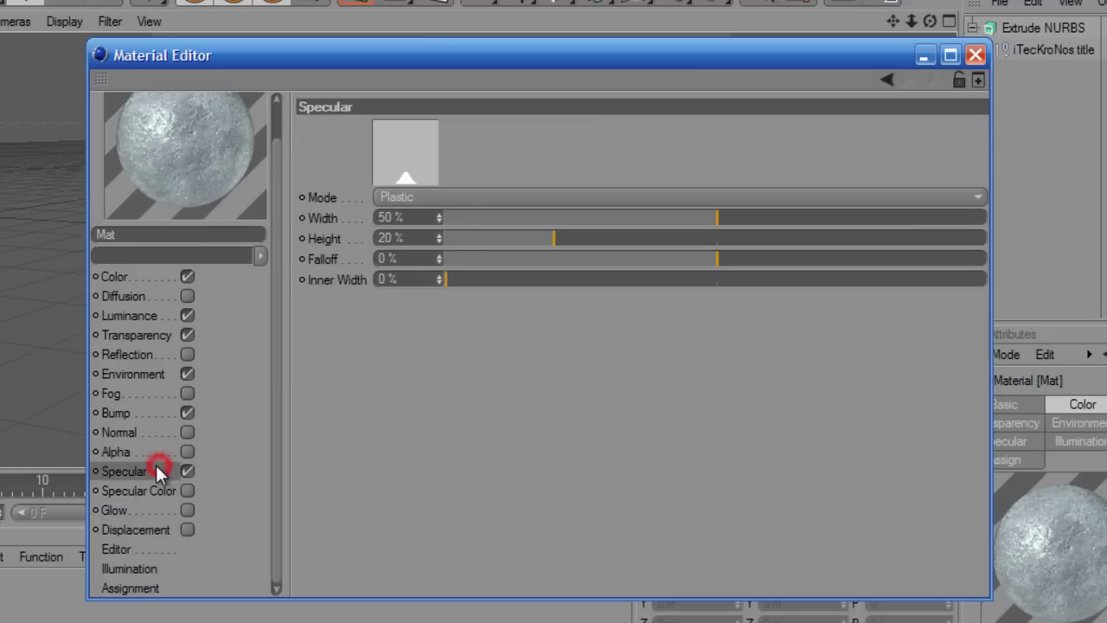
{"action": "left_click", "coordinate": [459, 197]}
{"action": "left_click", "coordinate": [459, 217]}
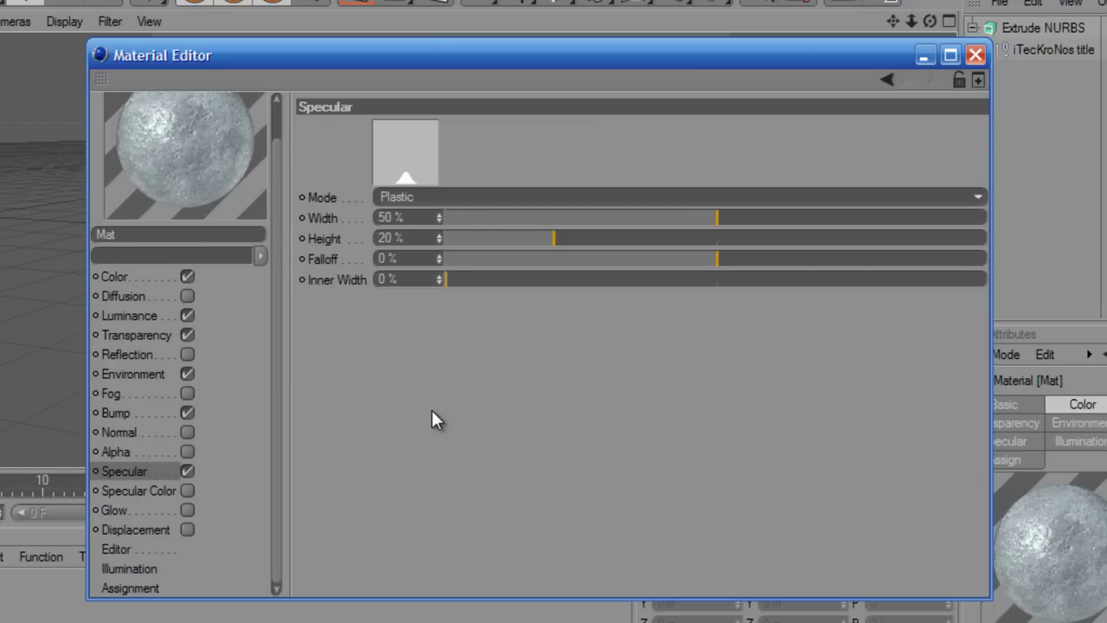
{"action": "left_click", "coordinate": [424, 216]}
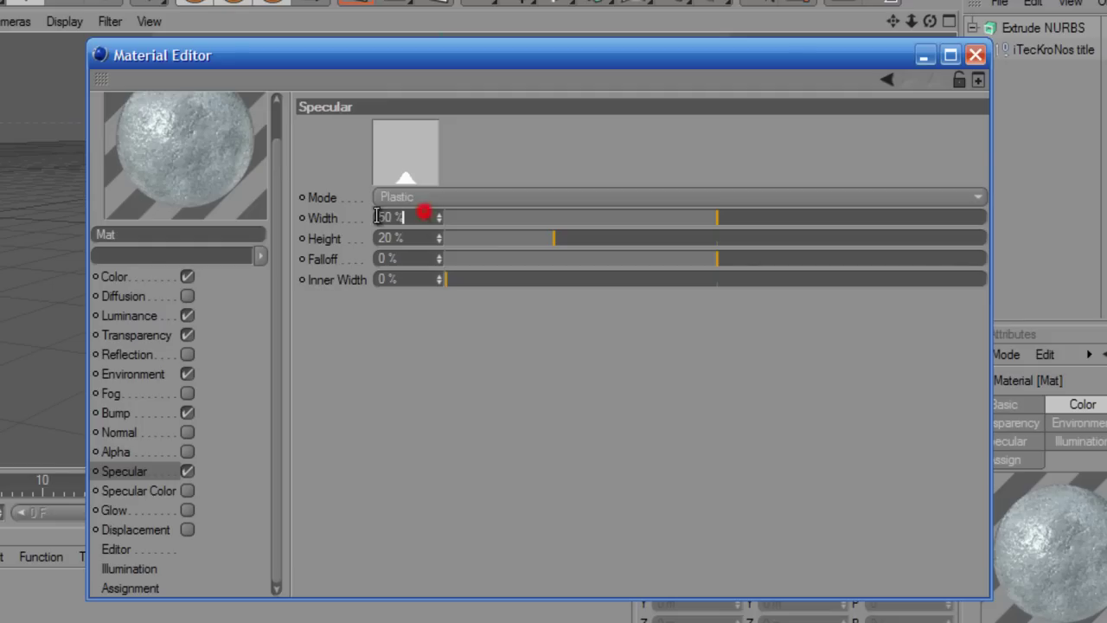
{"action": "type", "text": "20"}
{"action": "key", "text": "Return"}
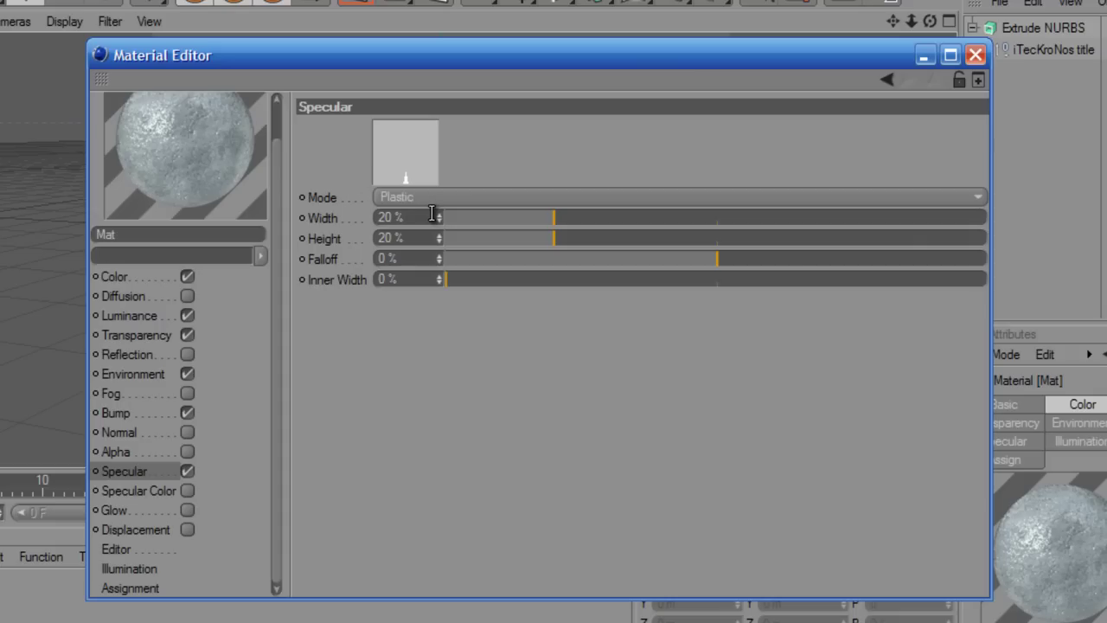
{"action": "left_click", "coordinate": [420, 238]}
{"action": "type", "text": "50"}
{"action": "key", "text": "Return"}
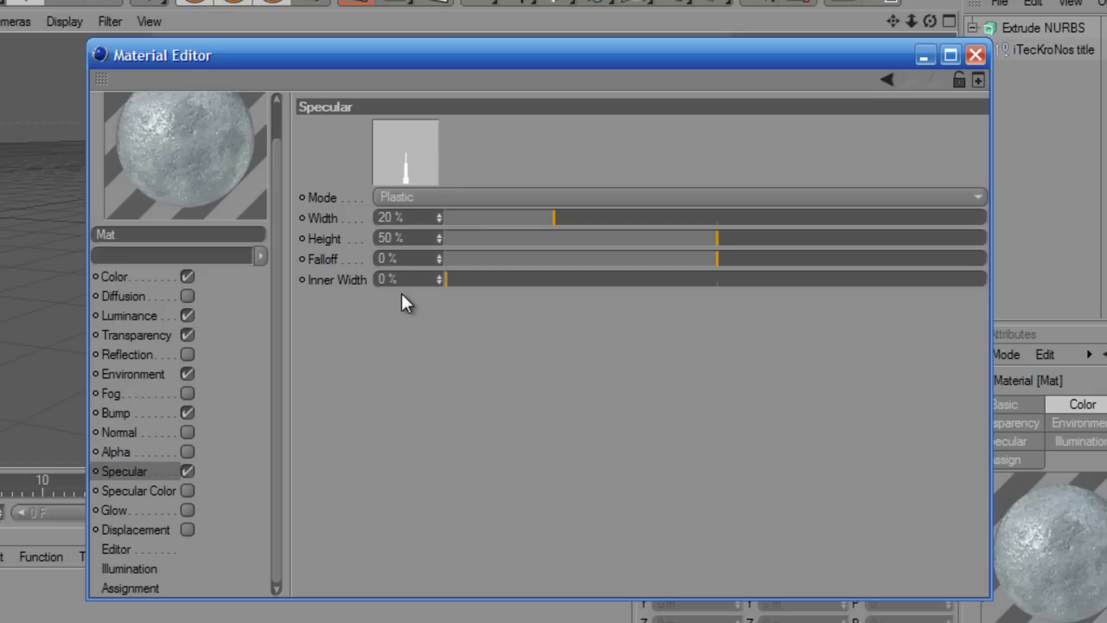
{"action": "left_click", "coordinate": [403, 258]}
{"action": "type", "text": "8"}
{"action": "key", "text": "Return"}
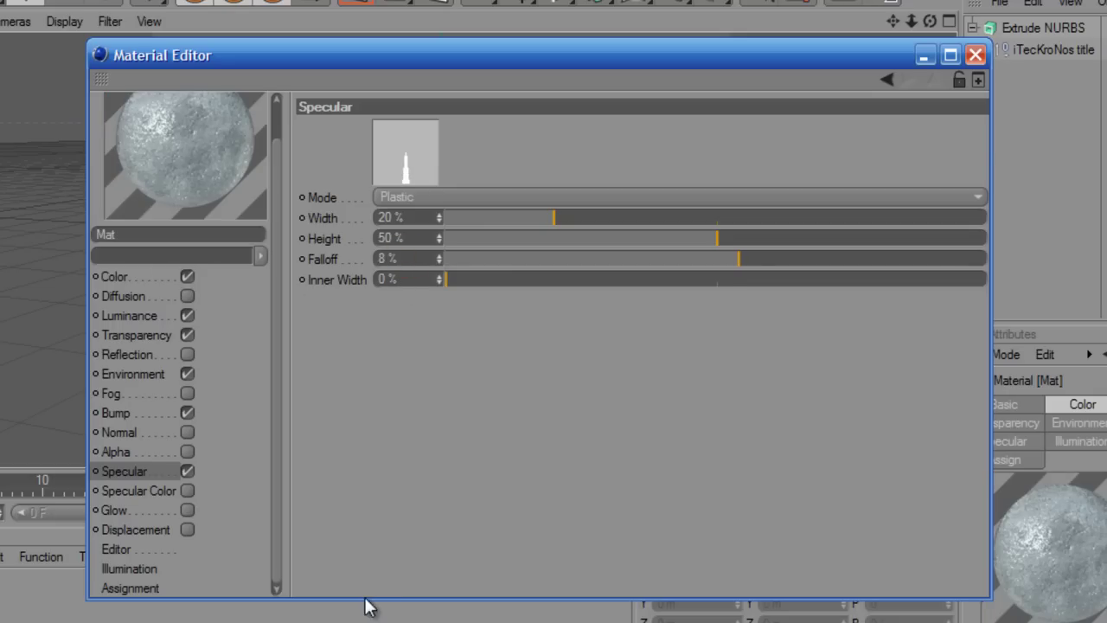
- Open the material preview in its own window and enlarge it to fill the screen
{"action": "left_click", "coordinate": [256, 256]}
{"action": "right_click", "coordinate": [195, 160]}
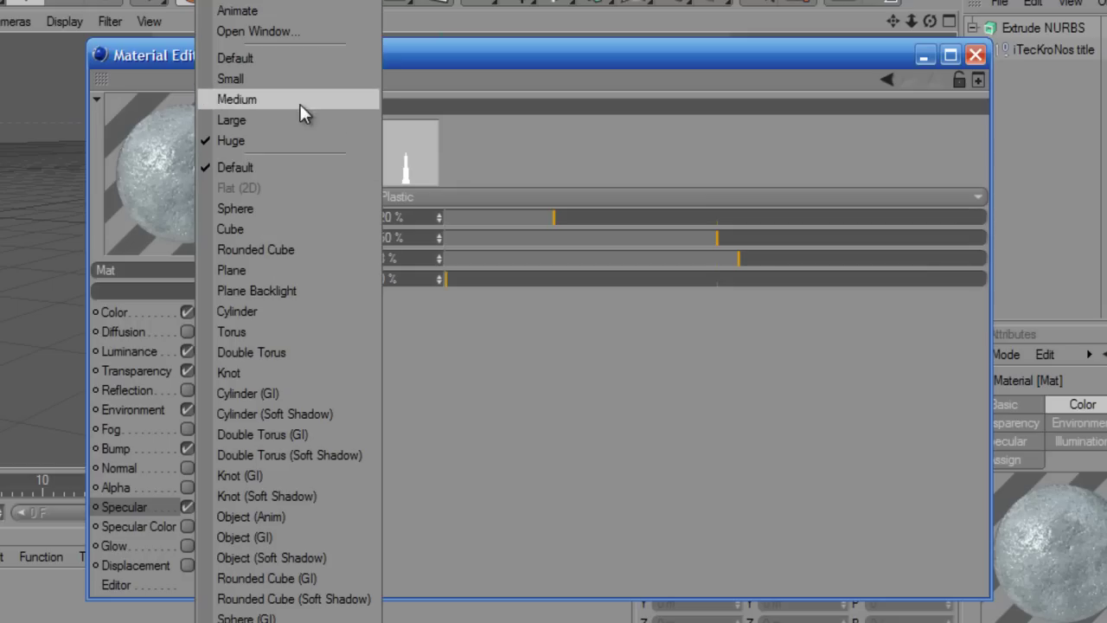
{"action": "left_click", "coordinate": [314, 30]}
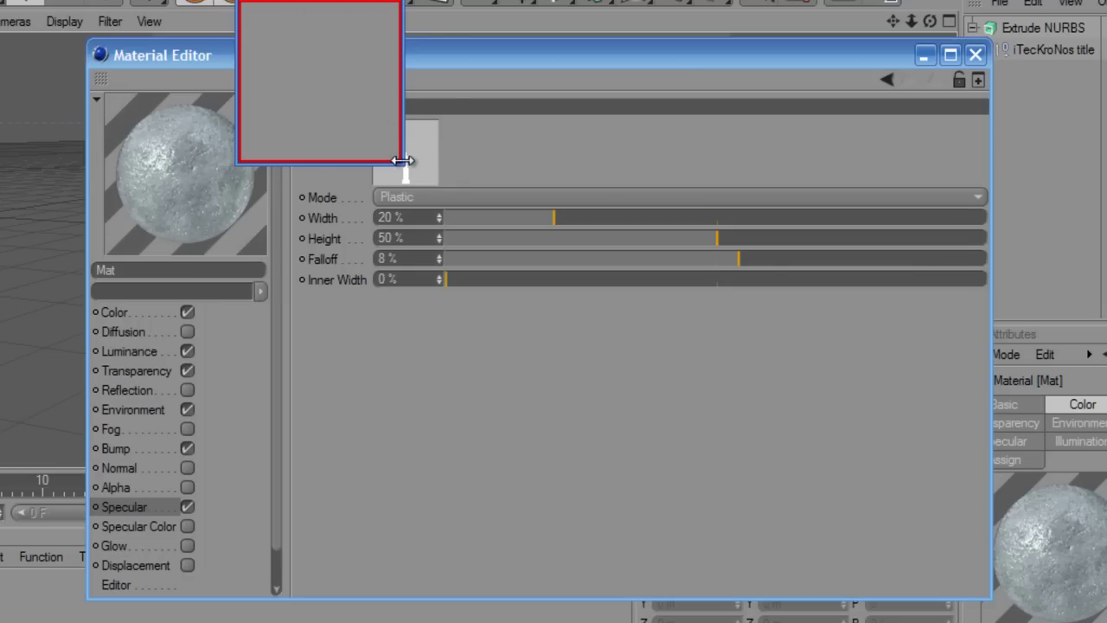
{"action": "left_click_drag", "start_coordinate": [402, 160], "coordinate": [1012, 620]}
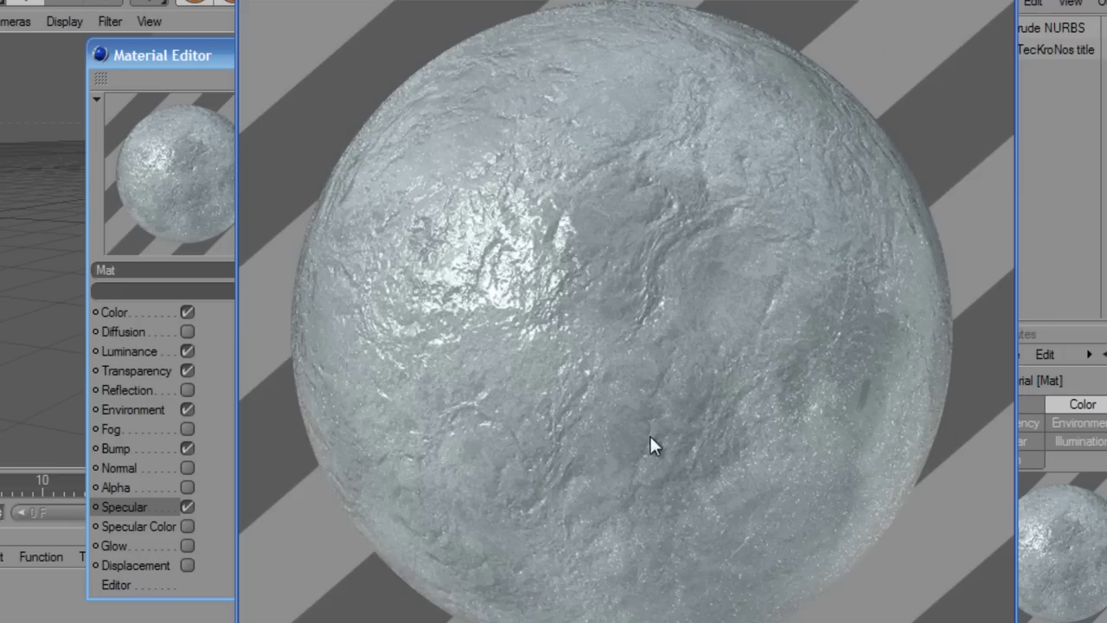
- Close the preview and Material Editor, then apply Mat to the extruded text
{"action": "left_click", "coordinate": [904, 58]}
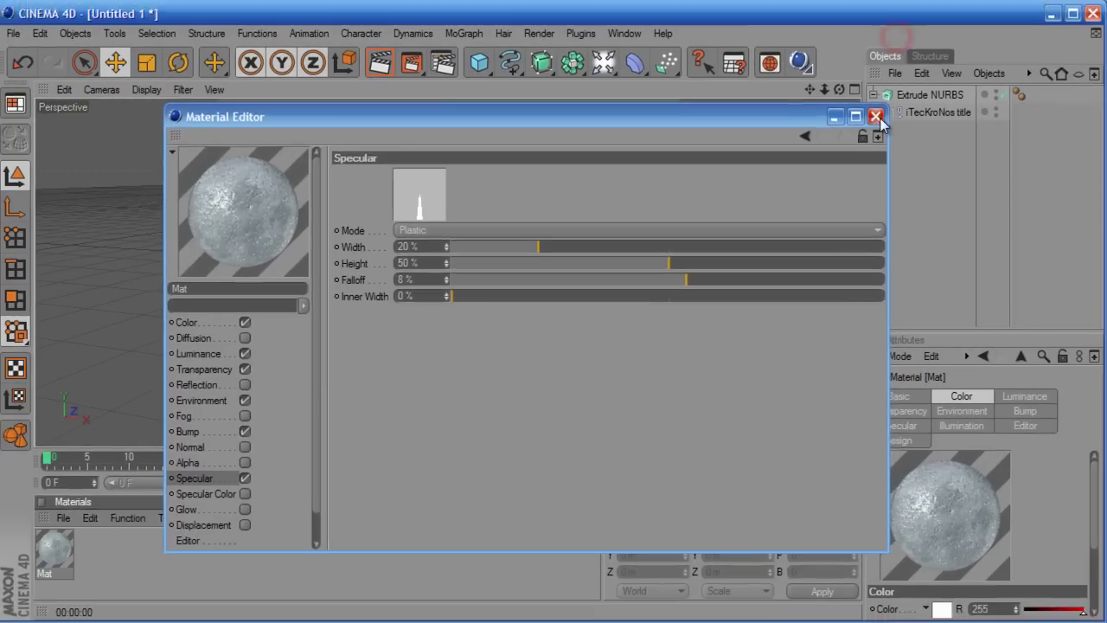
{"action": "left_click", "coordinate": [875, 117]}
{"action": "left_click_drag", "start_coordinate": [54, 552], "coordinate": [348, 270]}
- Set the render output to the HDV/HDTV 720 25 preset (1280×720, 25 fps)
{"action": "left_click", "coordinate": [443, 62]}
{"action": "left_click", "coordinate": [169, 66]}
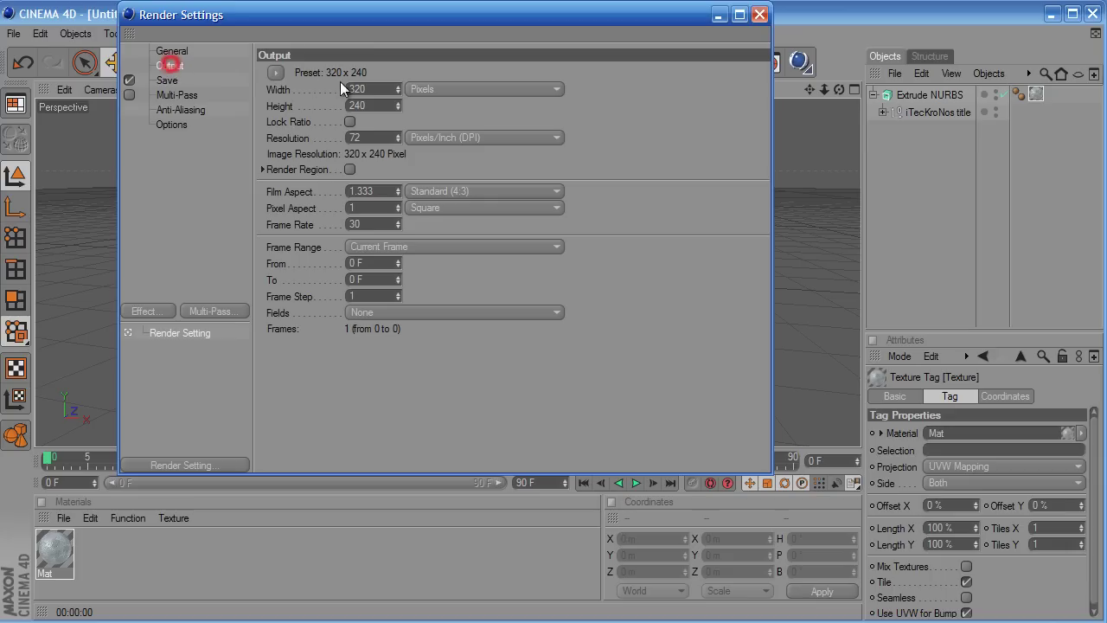
{"action": "left_click", "coordinate": [275, 73]}
{"action": "mouse_move", "coordinate": [297, 123]}
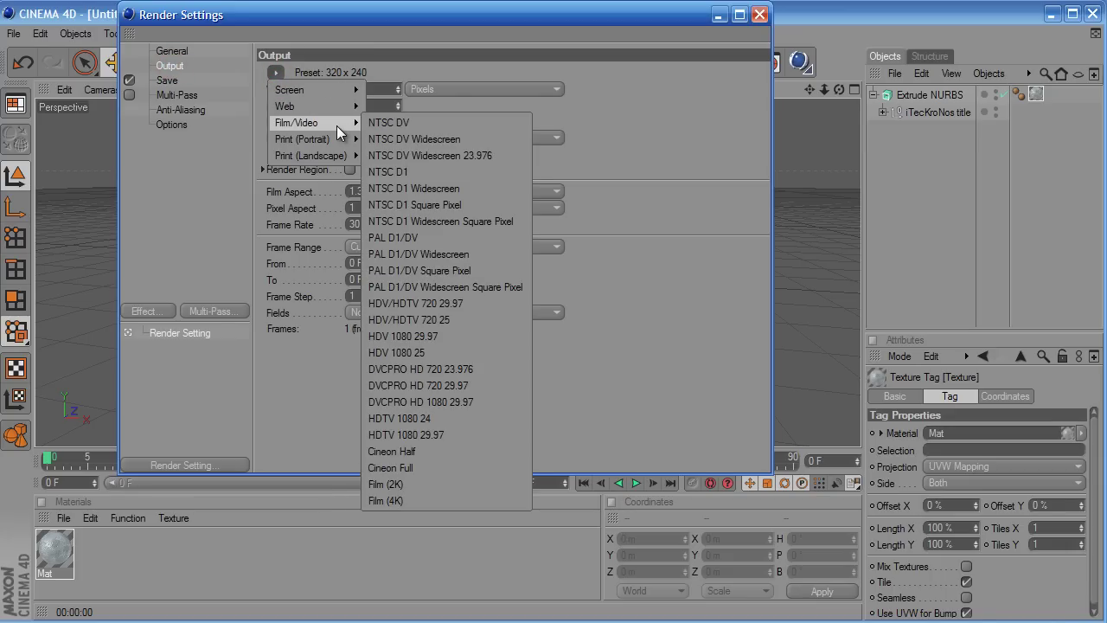
{"action": "left_click", "coordinate": [461, 321]}
{"action": "left_click", "coordinate": [698, 145]}
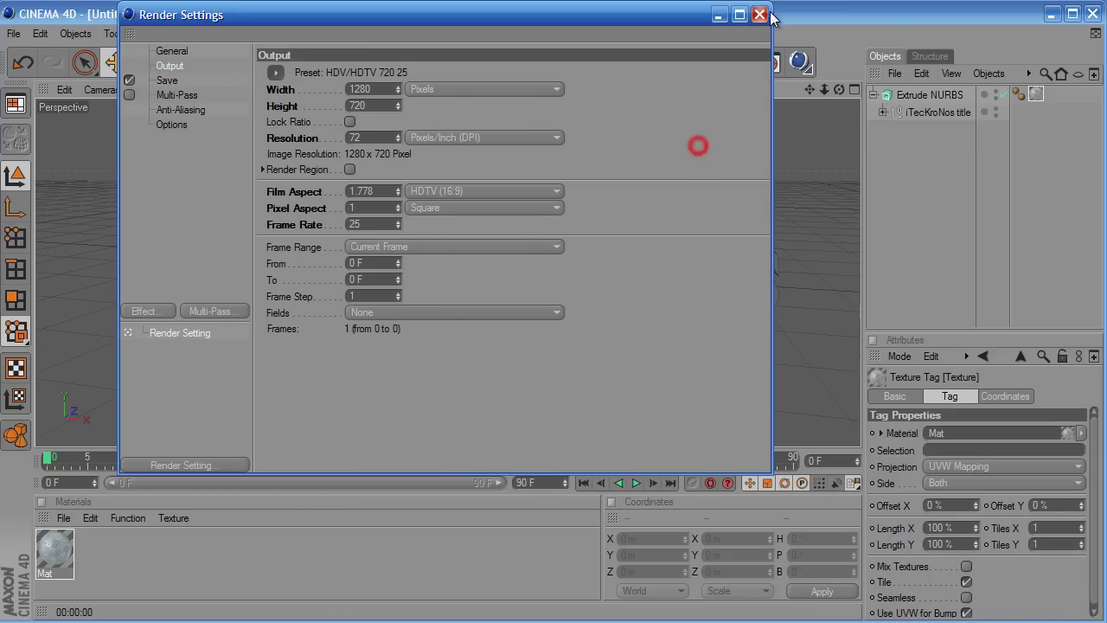
{"action": "left_click", "coordinate": [760, 14]}
{"action": "mouse_move", "coordinate": [521, 306]}
{"action": "left_mouse_down", "text": "alt"}
{"action": "mouse_move", "coordinate": [552, 333]}
{"action": "mouse_move", "coordinate": [537, 314]}
{"action": "left_mouse_up", "text": "alt"}
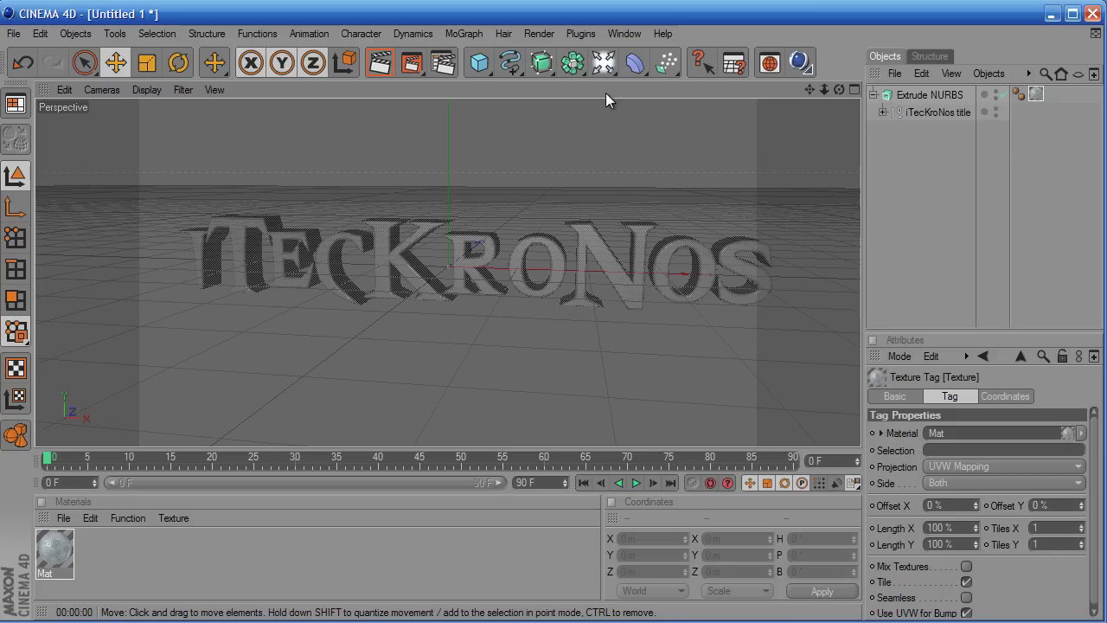
- Add a new camera, look through it, and begin zeroing its position fields
{"action": "left_click_drag", "start_coordinate": [617, 67], "coordinate": [864, 111]}
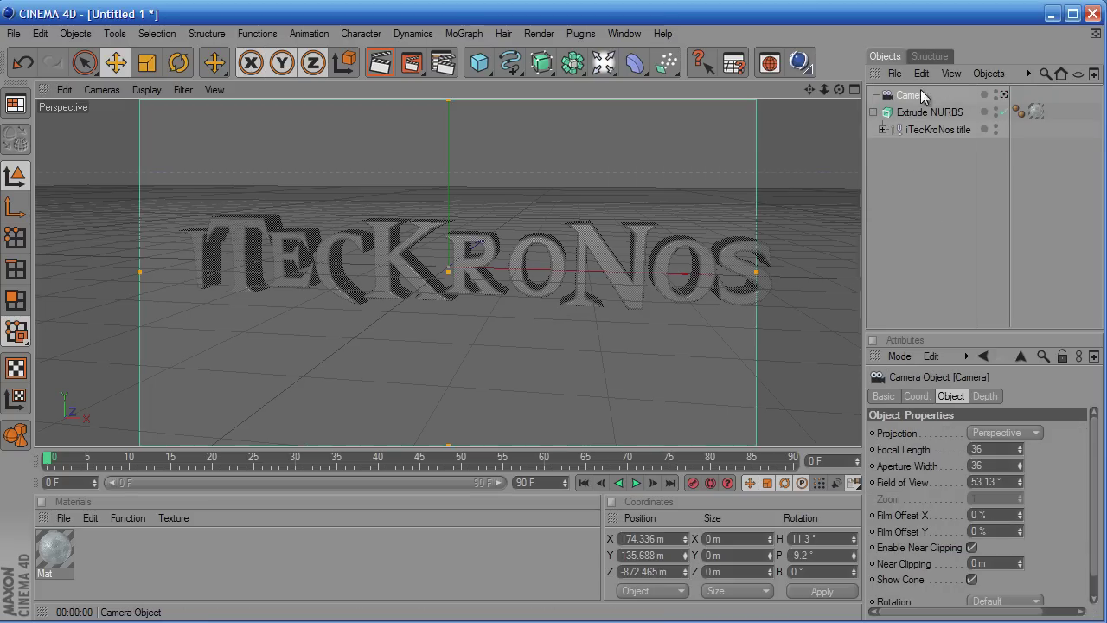
{"action": "left_click", "coordinate": [1004, 94]}
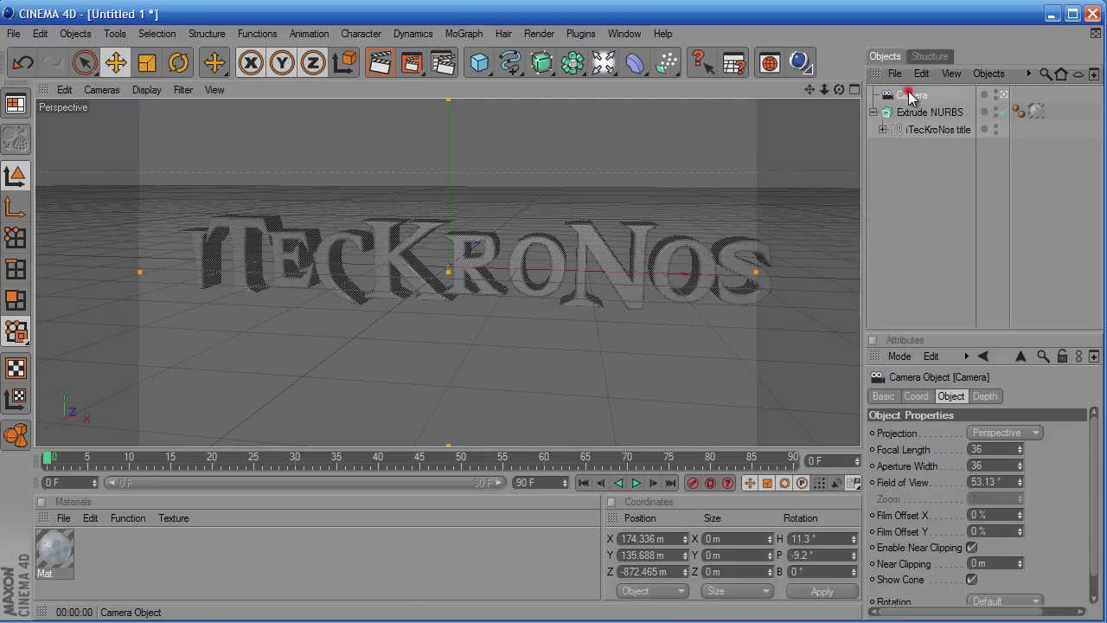
{"action": "double_click", "coordinate": [674, 538]}
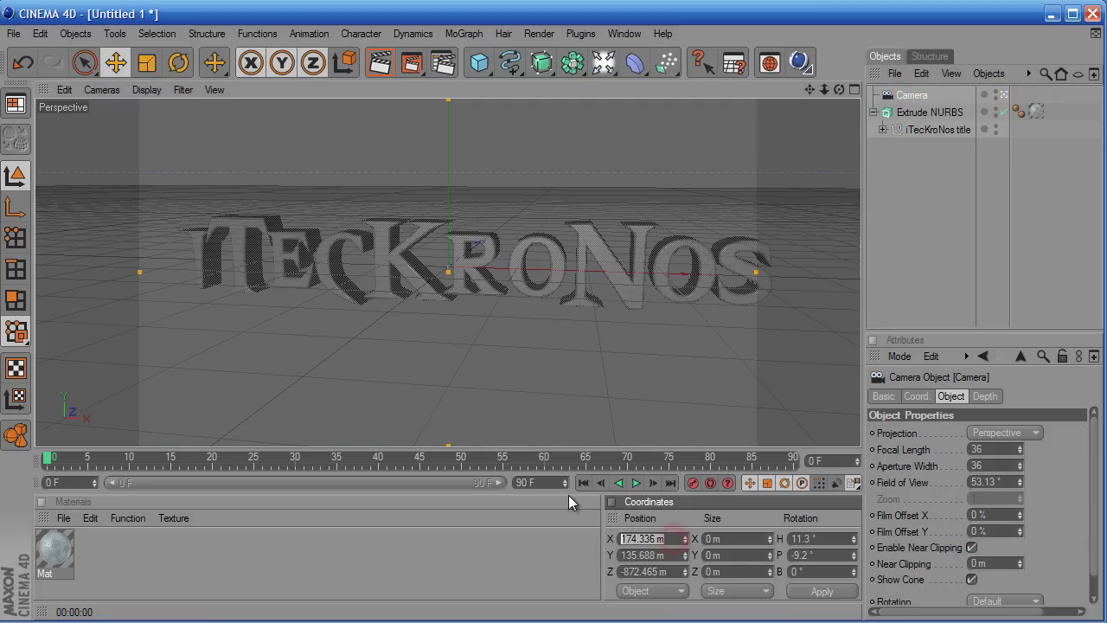
{"action": "type", "text": "0"}
{"action": "key", "text": "Tab"}
{"action": "type", "text": "0"}
{"action": "key", "text": "Tab"}
{"action": "type", "text": "0"}
{"action": "key", "text": "Tab"}
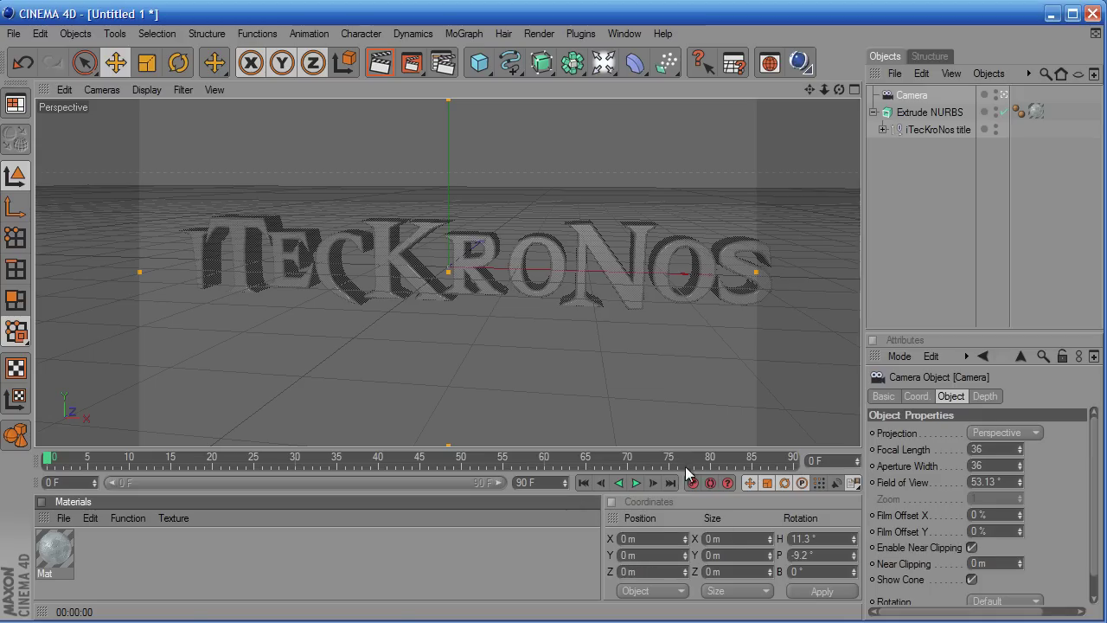
- Set the camera's Position X/Y/Z and Rotation H/P/B all to 0
{"action": "left_click", "coordinate": [915, 94]}
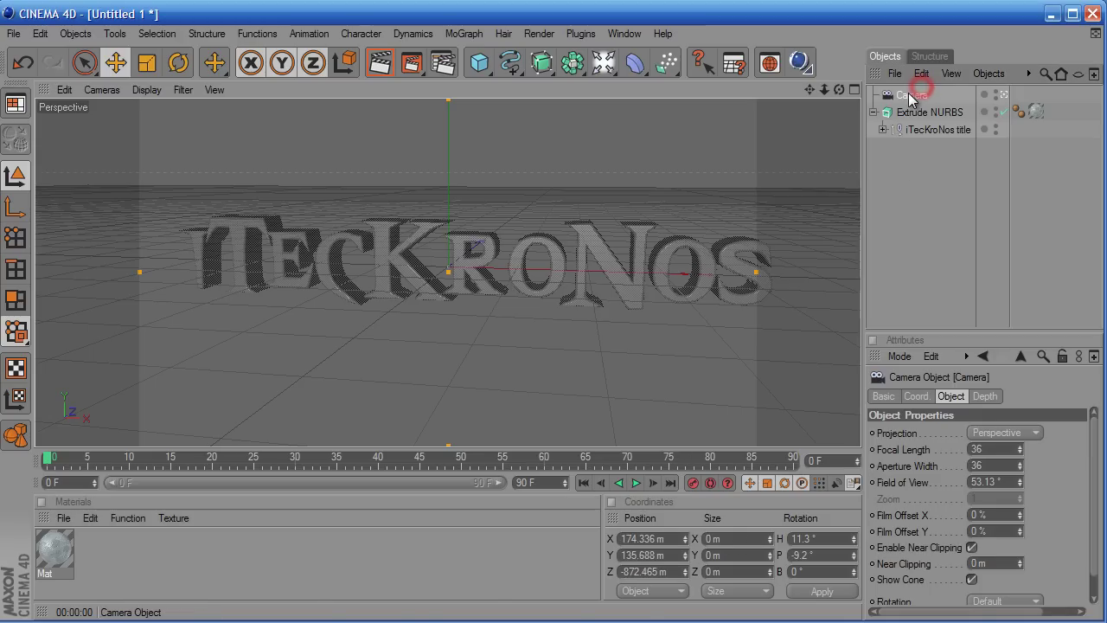
{"action": "left_click", "coordinate": [671, 554]}
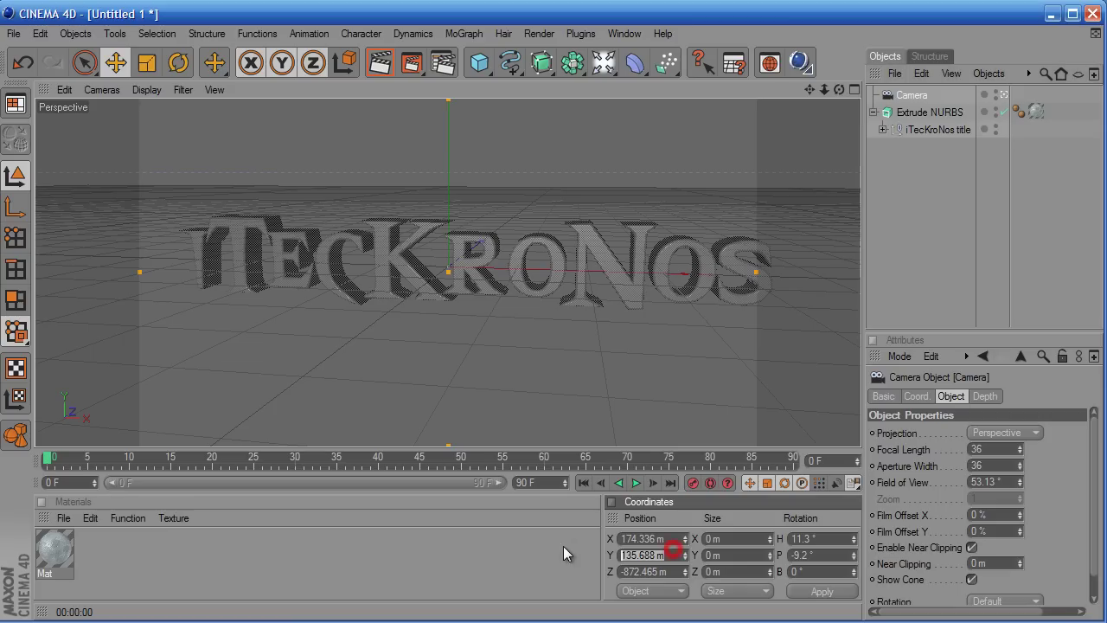
{"action": "left_click", "coordinate": [677, 538]}
{"action": "type", "text": "0"}
{"action": "key", "text": "Tab"}
{"action": "type", "text": "0"}
{"action": "key", "text": "Tab"}
{"action": "type", "text": "0"}
{"action": "key", "text": "Tab"}
{"action": "key", "text": "Tab"}
{"action": "key", "text": "Tab"}
{"action": "key", "text": "Tab"}
{"action": "key", "text": "Tab"}
{"action": "key", "text": "Tab"}
{"action": "type", "text": "0"}
{"action": "key", "text": "Tab"}
{"action": "type", "text": "0"}
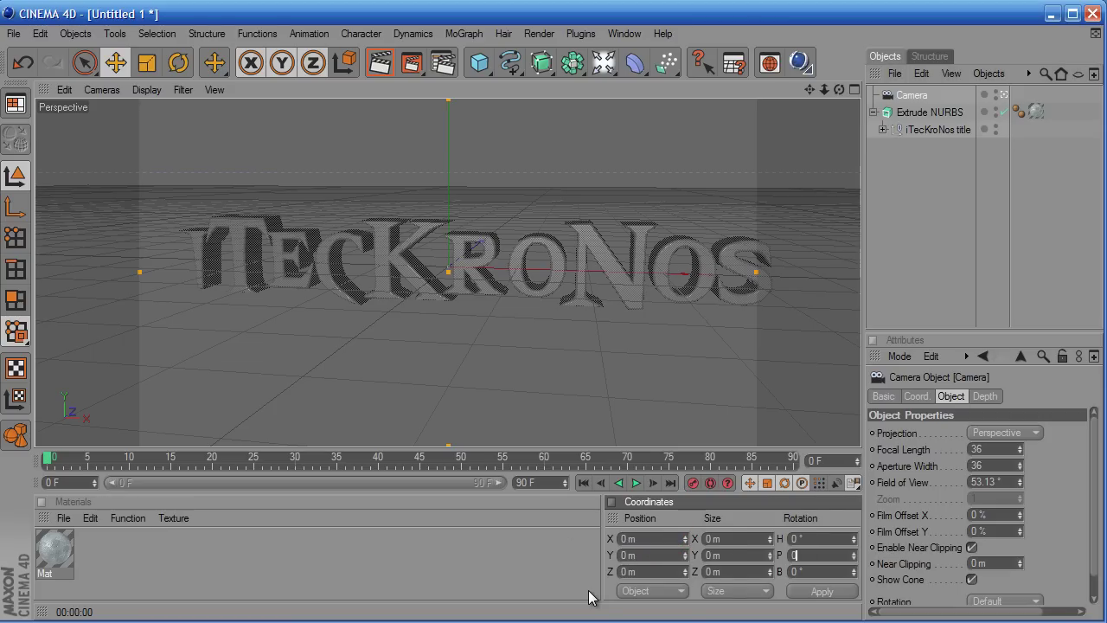
{"action": "key", "text": "Return"}
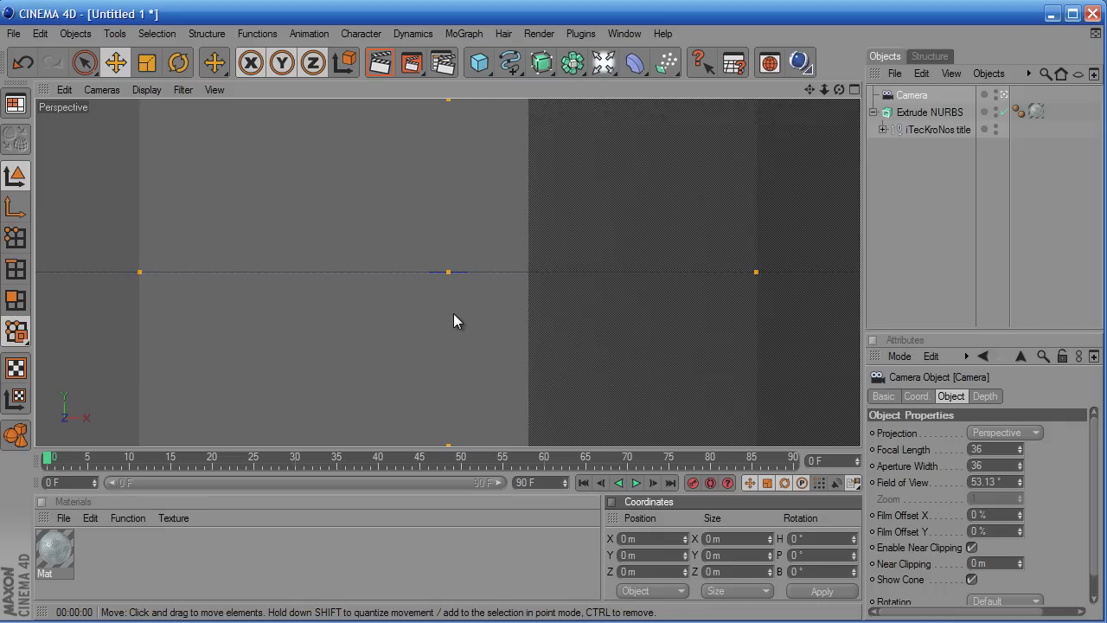
- Dolly the camera back to Z −885.683 m so the whole iTecKroNos title fits head-on
{"action": "scroll", "coordinate": [453, 314], "scroll_direction": "down", "scroll_amount": 3}
{"action": "scroll", "coordinate": [453, 315], "scroll_direction": "down", "scroll_amount": 2}
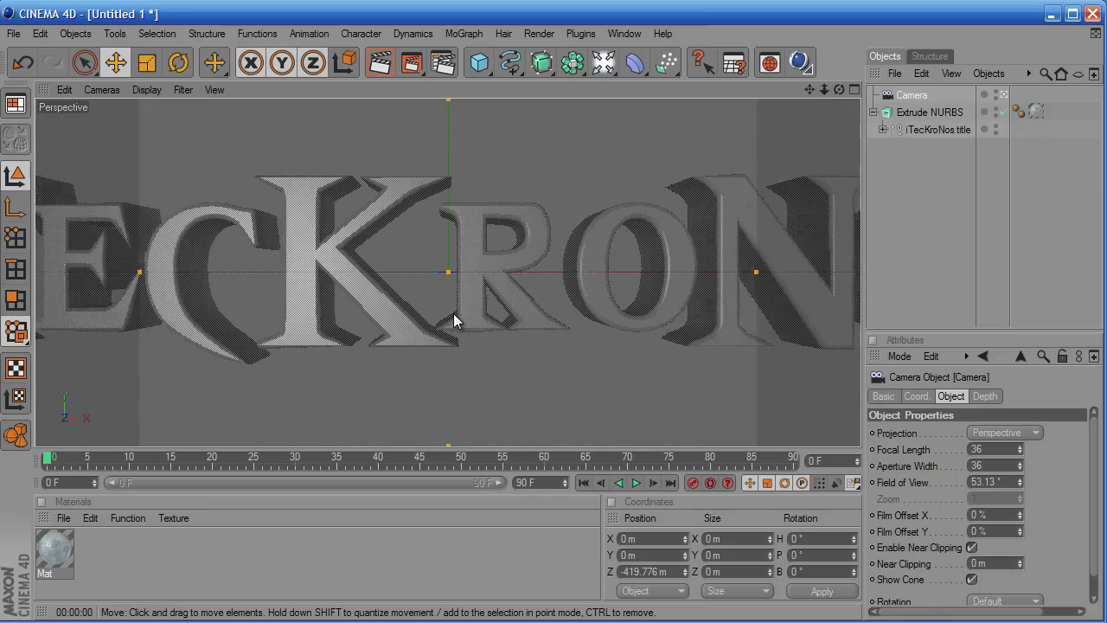
{"action": "scroll", "coordinate": [453, 315], "scroll_direction": "down", "scroll_amount": 2}
{"action": "scroll", "coordinate": [453, 315], "scroll_direction": "down", "scroll_amount": 2}
{"action": "scroll", "coordinate": [453, 315], "scroll_direction": "down", "scroll_amount": 1}
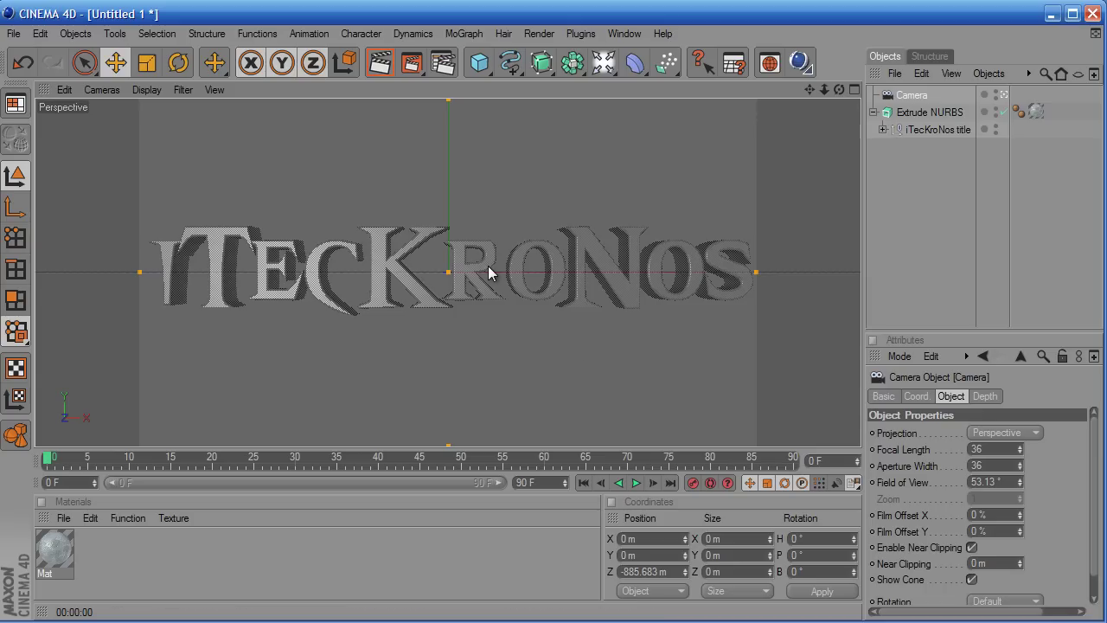
{"action": "scroll", "coordinate": [488, 273], "scroll_direction": "down", "scroll_amount": 1}
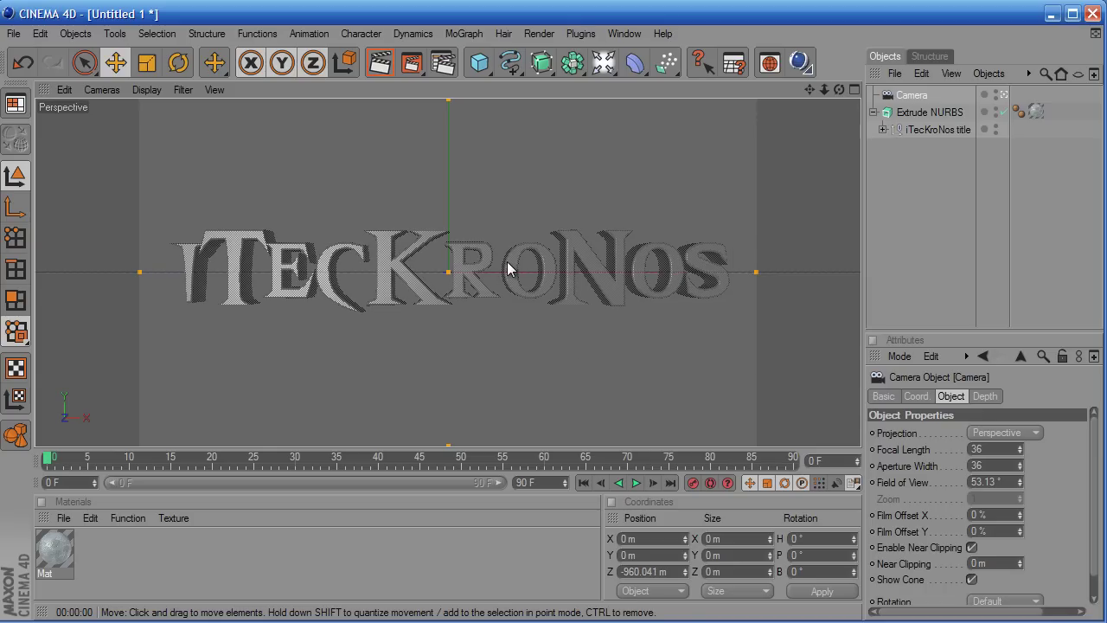
- Attach a CINEMA 4D Protection tag to the Camera object
{"action": "right_click", "coordinate": [910, 95]}
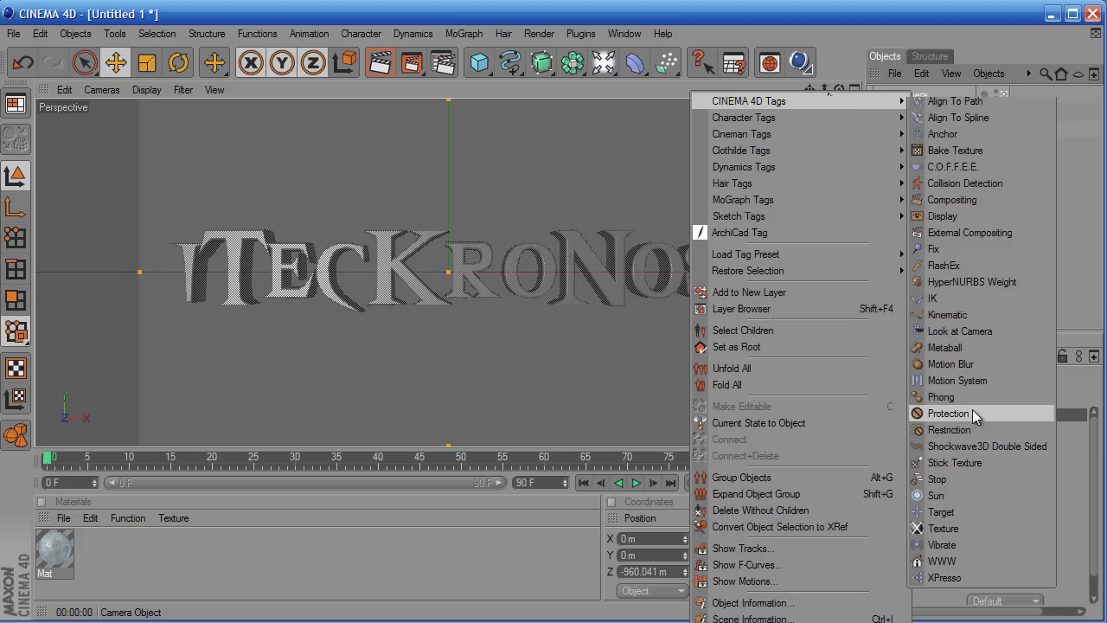
{"action": "left_click", "coordinate": [948, 413]}
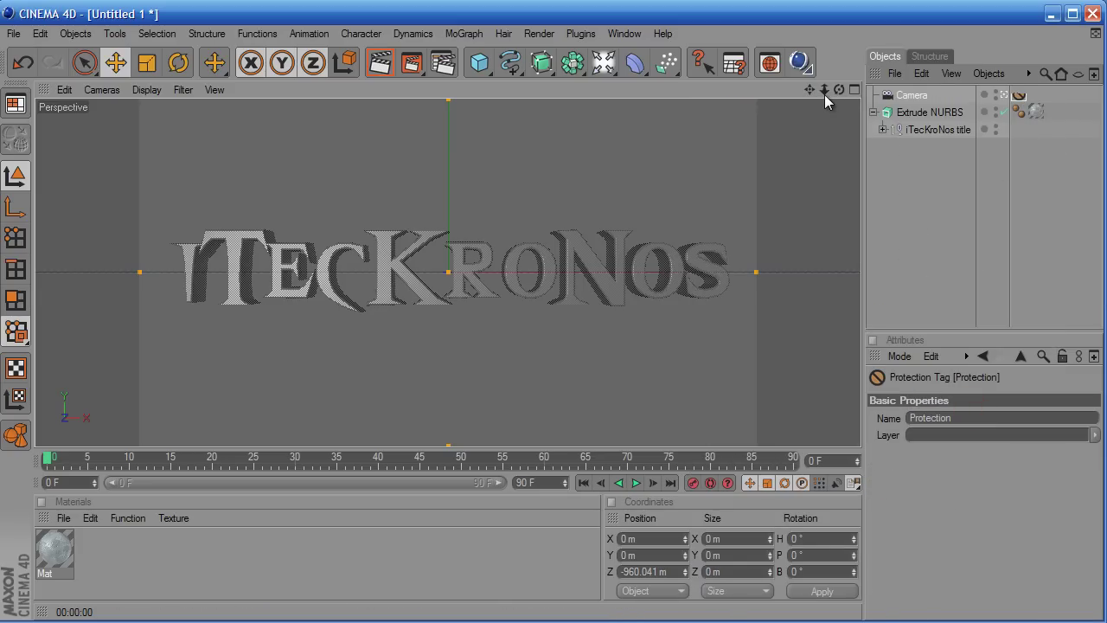
{"action": "left_click_drag", "start_coordinate": [821, 85], "coordinate": [557, 344]}
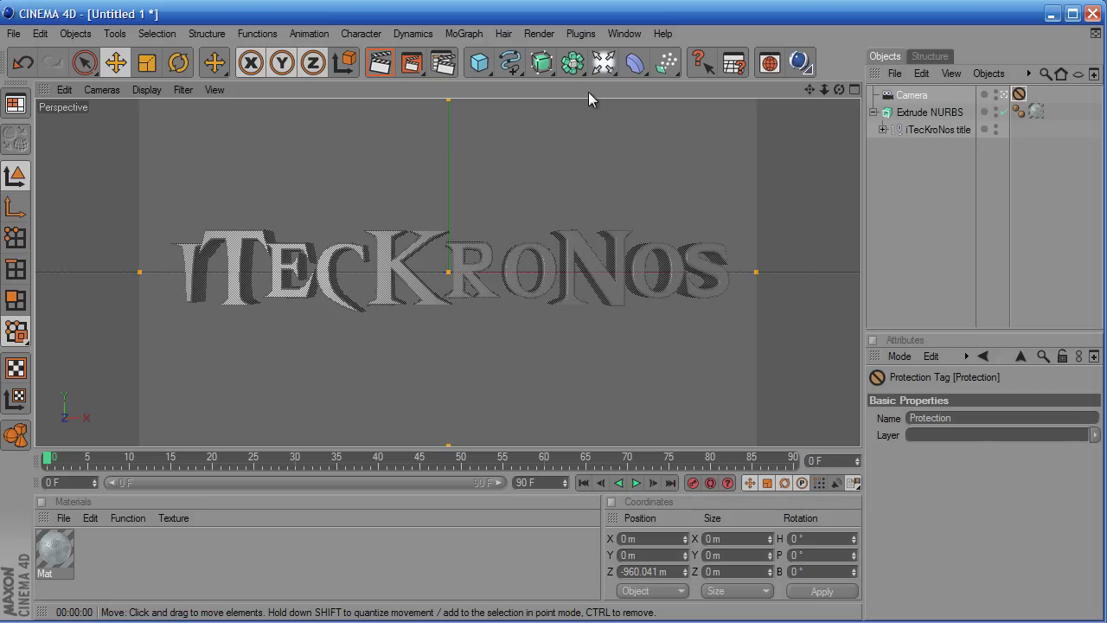
- Maximize the Top view, zoom out, and add an Area Light showing its Details settings
{"action": "left_click", "coordinate": [849, 89]}
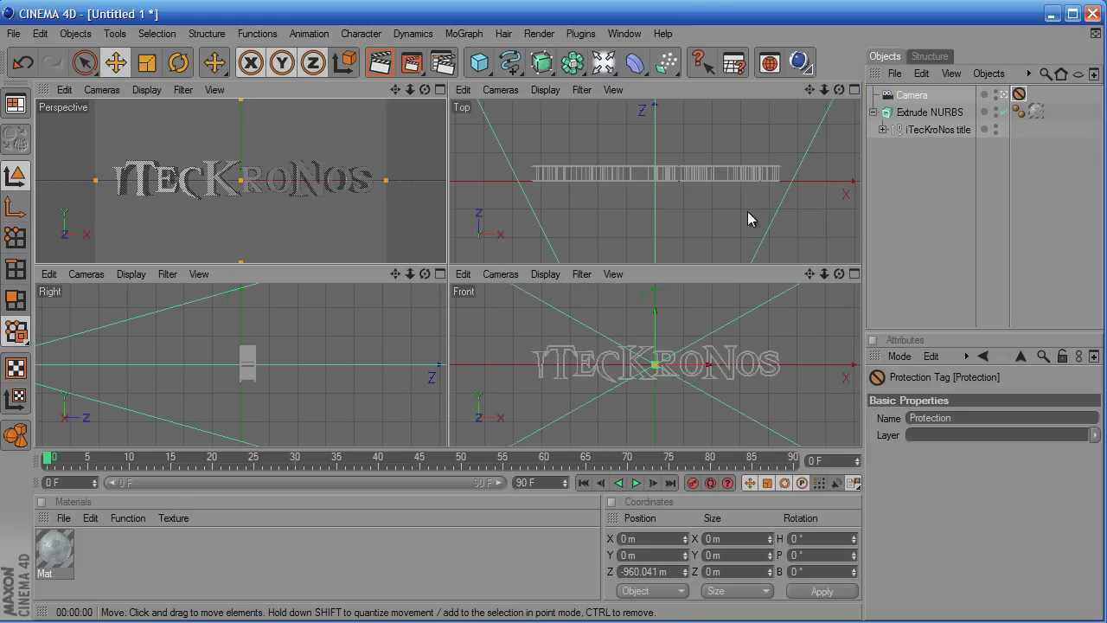
{"action": "middle_click", "coordinate": [635, 195]}
{"action": "scroll", "coordinate": [540, 229], "scroll_direction": "down", "scroll_amount": 3}
{"action": "scroll", "coordinate": [540, 237], "scroll_direction": "down", "scroll_amount": 2}
{"action": "scroll", "coordinate": [543, 243], "scroll_direction": "down", "scroll_amount": 1}
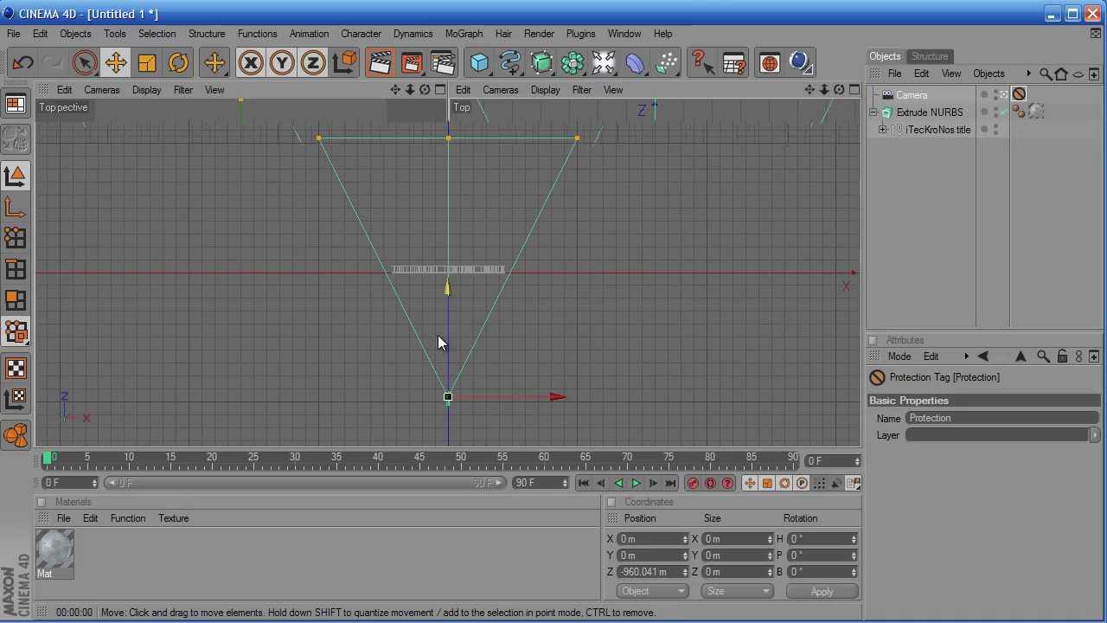
{"action": "left_click_drag", "start_coordinate": [603, 62], "coordinate": [654, 116]}
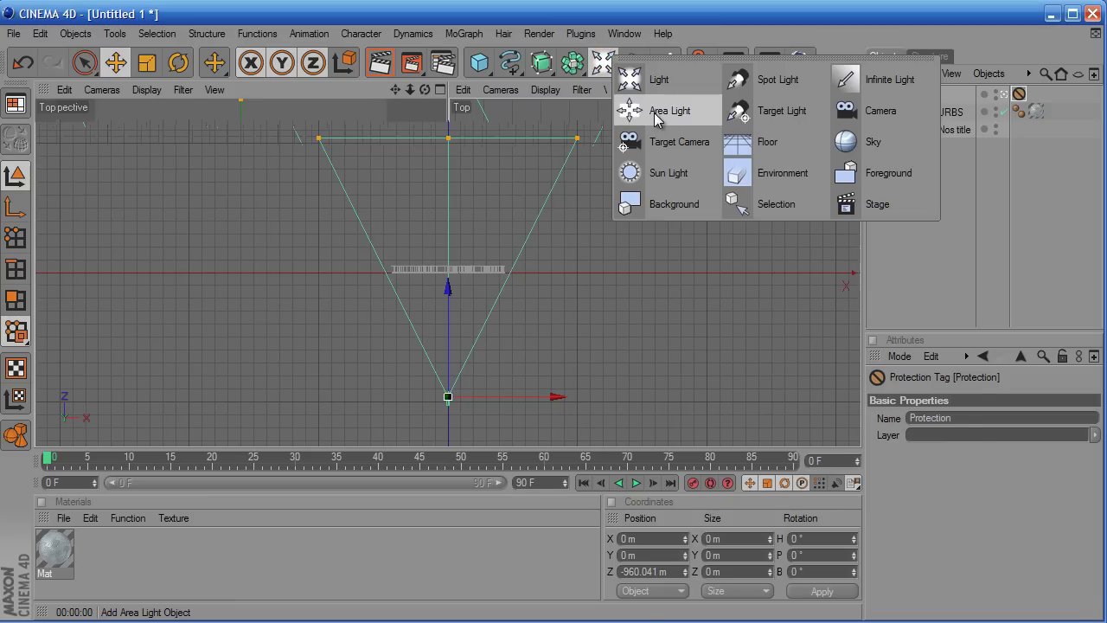
{"action": "left_click", "coordinate": [654, 117]}
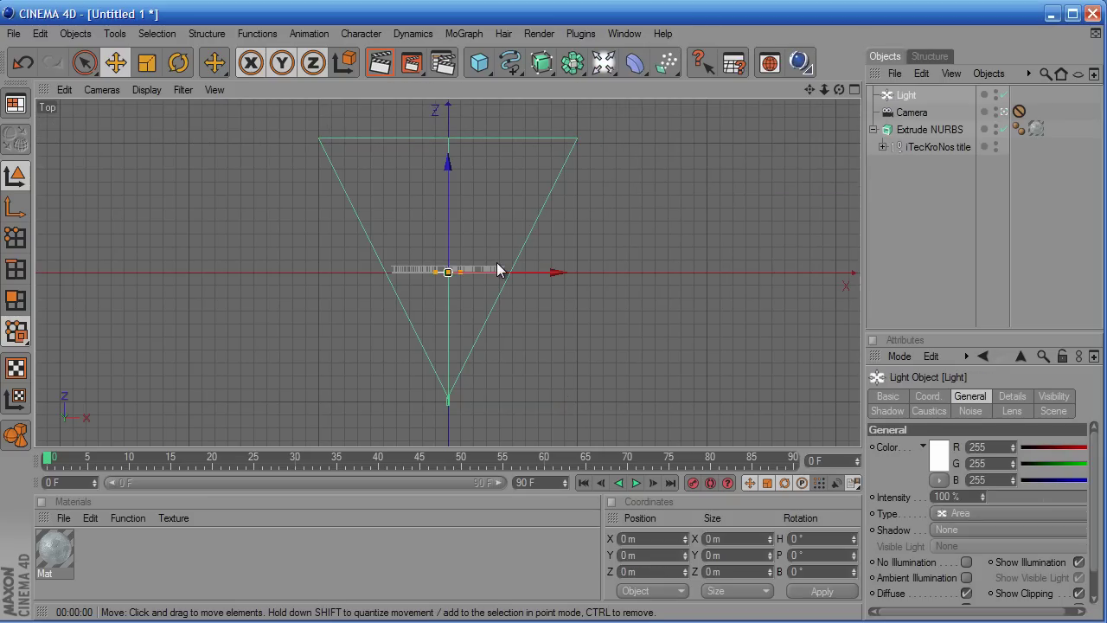
{"action": "left_click", "coordinate": [1012, 397]}
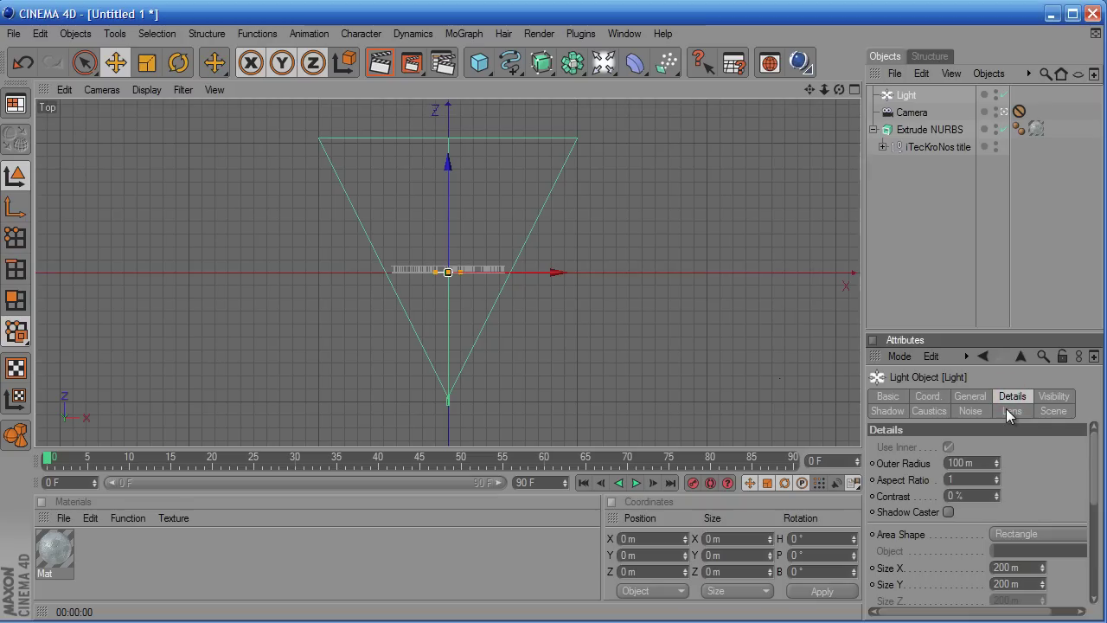
- Change the area light's shape to Cylinder
{"action": "left_click", "coordinate": [1026, 533]}
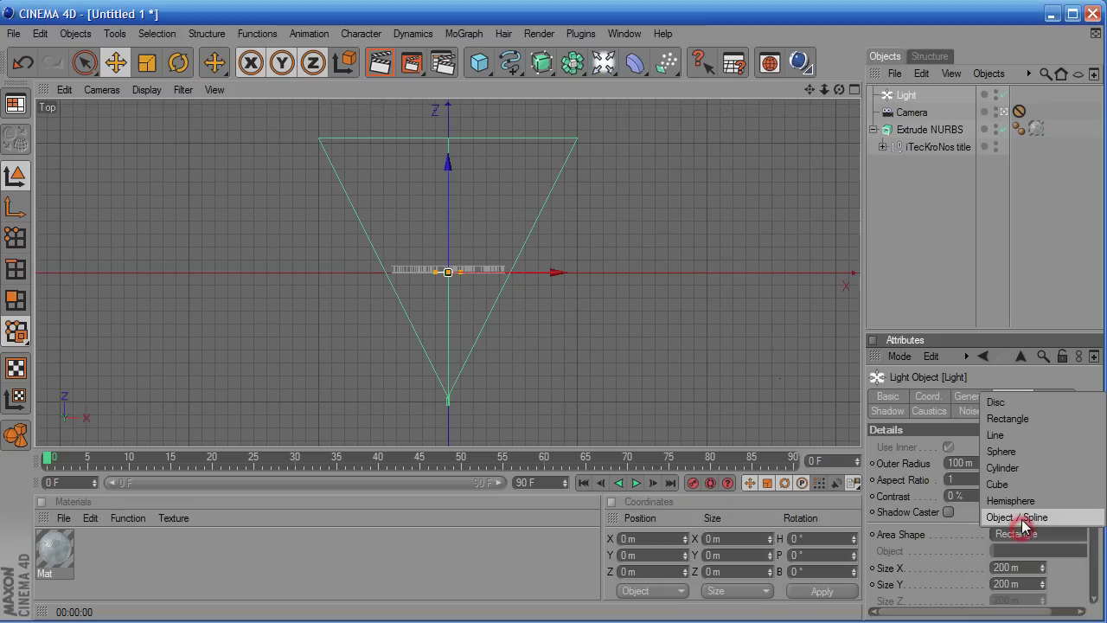
{"action": "left_click", "coordinate": [1028, 467]}
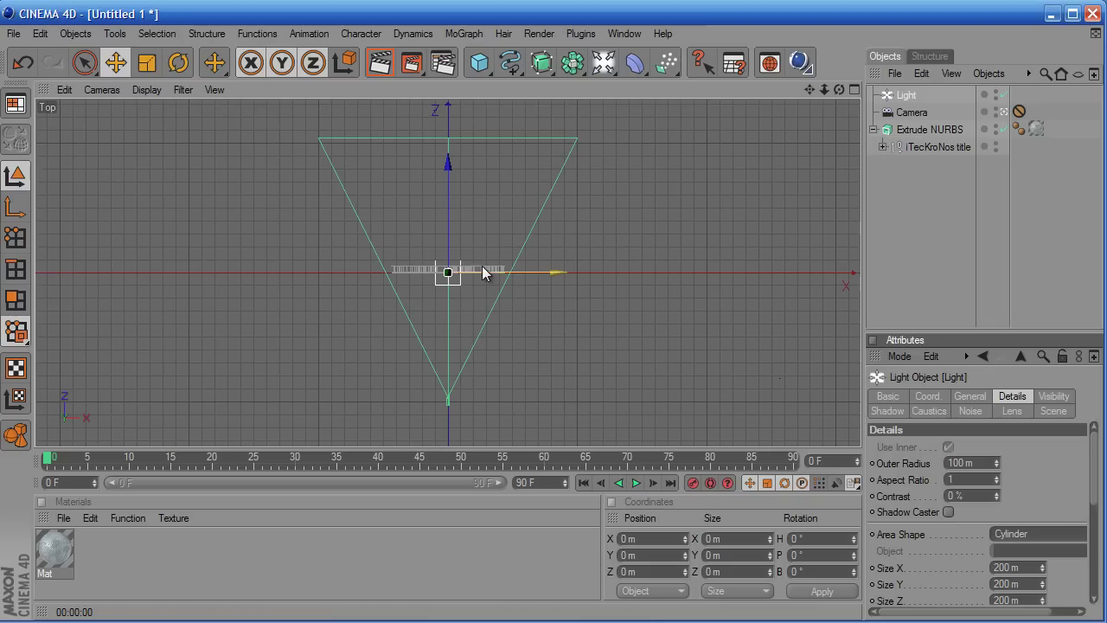
{"action": "scroll", "coordinate": [455, 277], "scroll_direction": "up", "scroll_amount": 2}
{"action": "scroll", "coordinate": [454, 272], "scroll_direction": "up", "scroll_amount": 2}
{"action": "scroll", "coordinate": [454, 273], "scroll_direction": "up", "scroll_amount": 2}
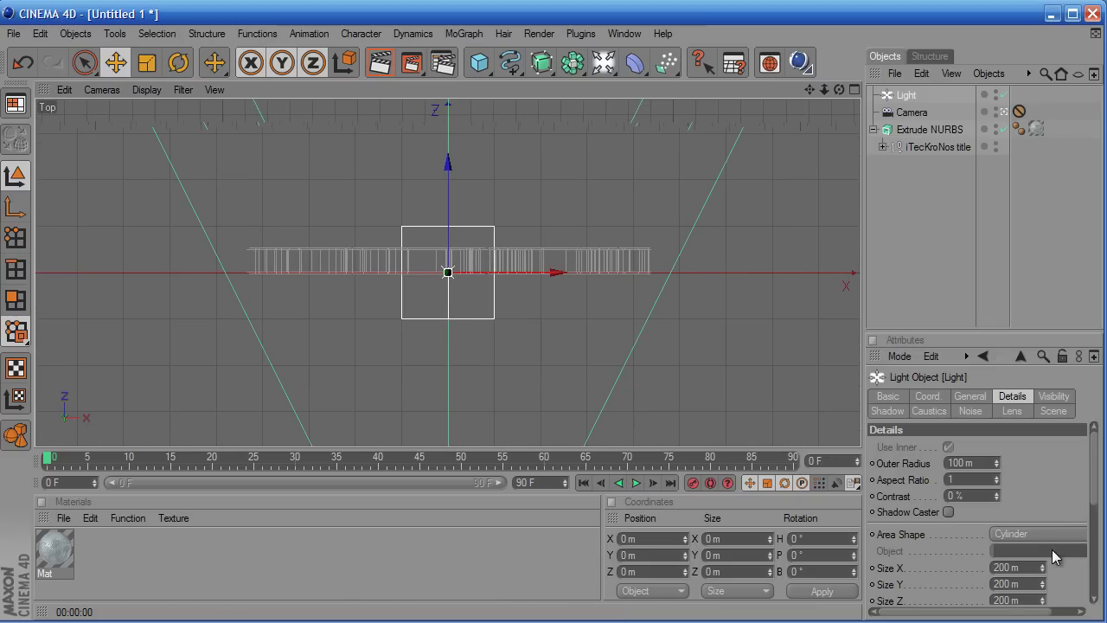
{"action": "scroll", "coordinate": [1052, 549], "scroll_direction": "down", "scroll_amount": 3}
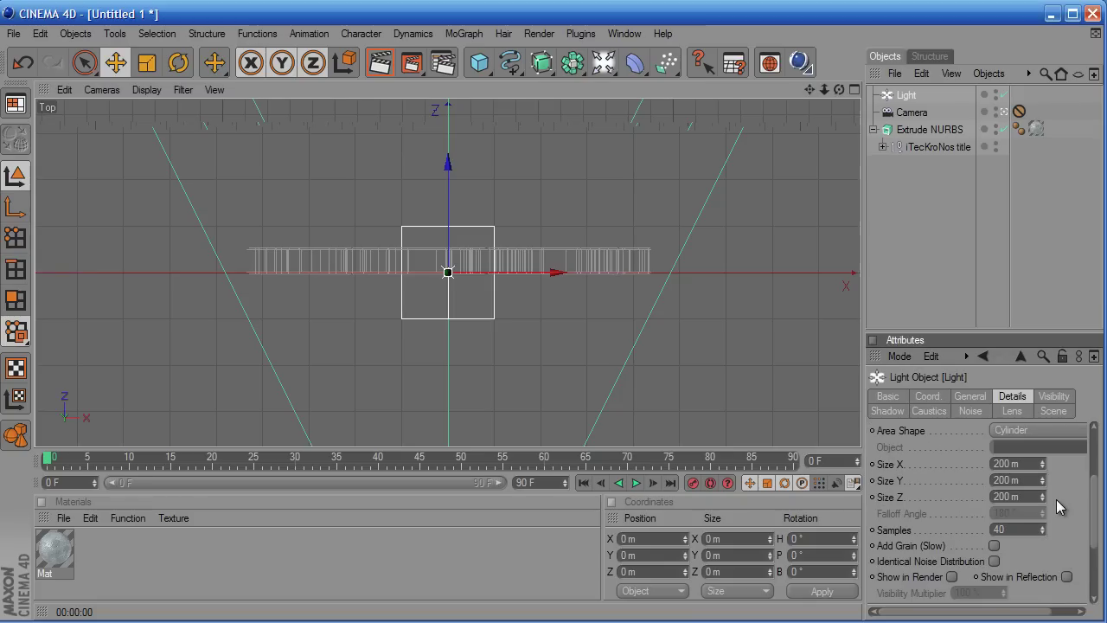
- Set the light's size to 25 × 25 × 1000 m
{"action": "double_click", "coordinate": [1012, 463]}
{"action": "type", "text": "25"}
{"action": "key", "text": "Tab"}
{"action": "type", "text": "25"}
{"action": "key", "text": "Tab"}
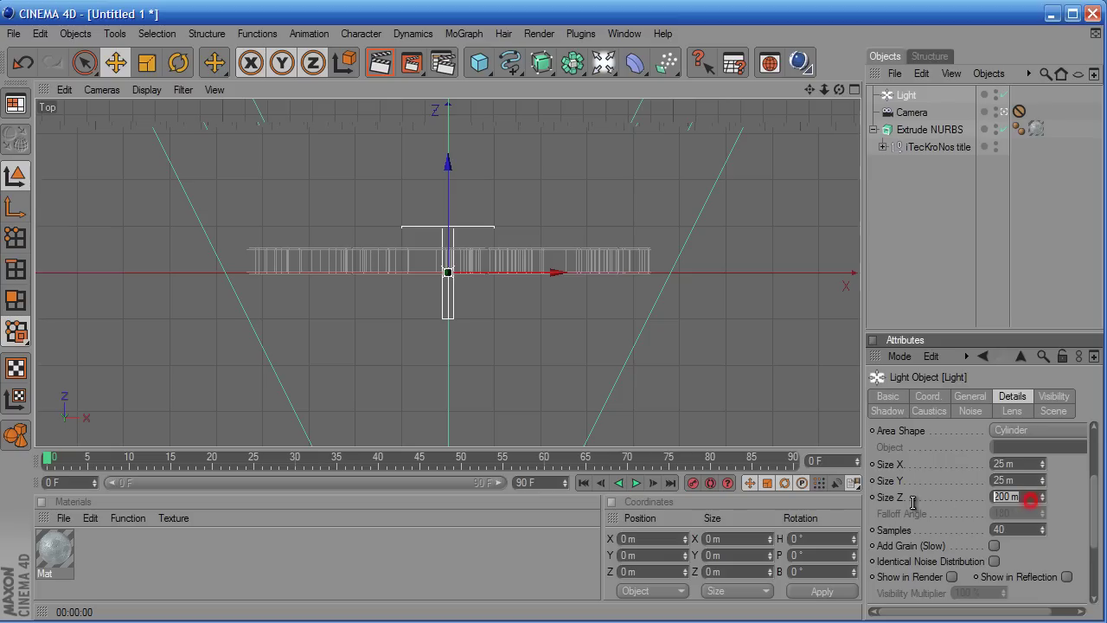
{"action": "type", "text": "1000"}
{"action": "key", "text": "Return"}
{"action": "scroll", "coordinate": [532, 286], "scroll_direction": "down", "scroll_amount": 2}
{"action": "scroll", "coordinate": [532, 286], "scroll_direction": "down", "scroll_amount": 3}
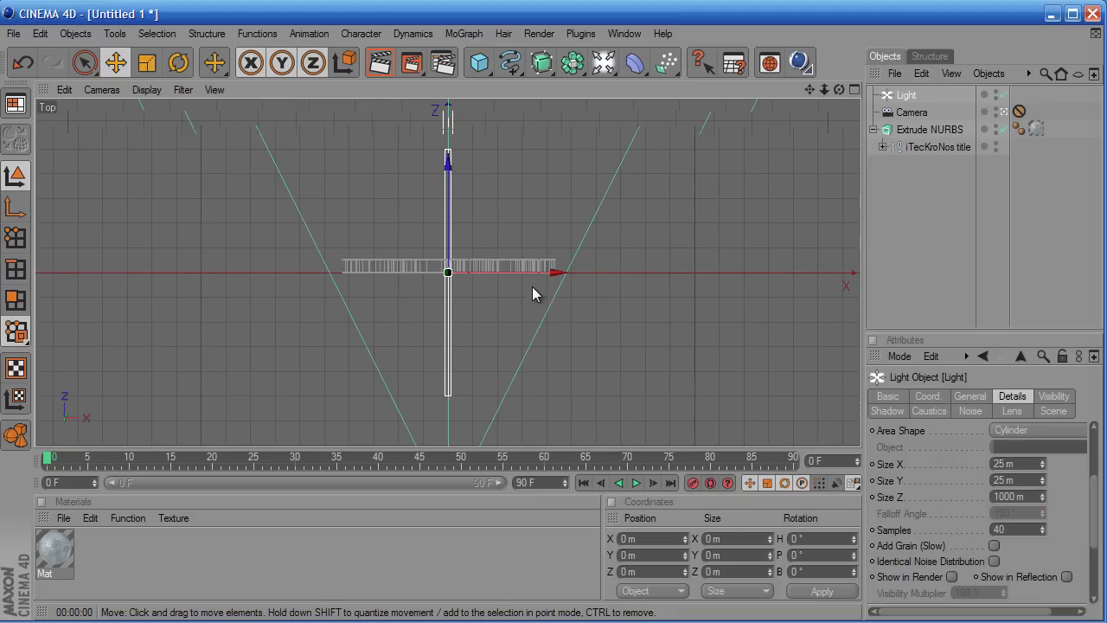
- Revert the aspect ratio edit to keep it at 1, and enable Show in Reflection
{"action": "left_click", "coordinate": [952, 481]}
{"action": "scroll", "coordinate": [952, 481], "scroll_direction": "up", "scroll_amount": 2}
{"action": "left_click", "coordinate": [960, 480]}
{"action": "type", "text": "1.02"}
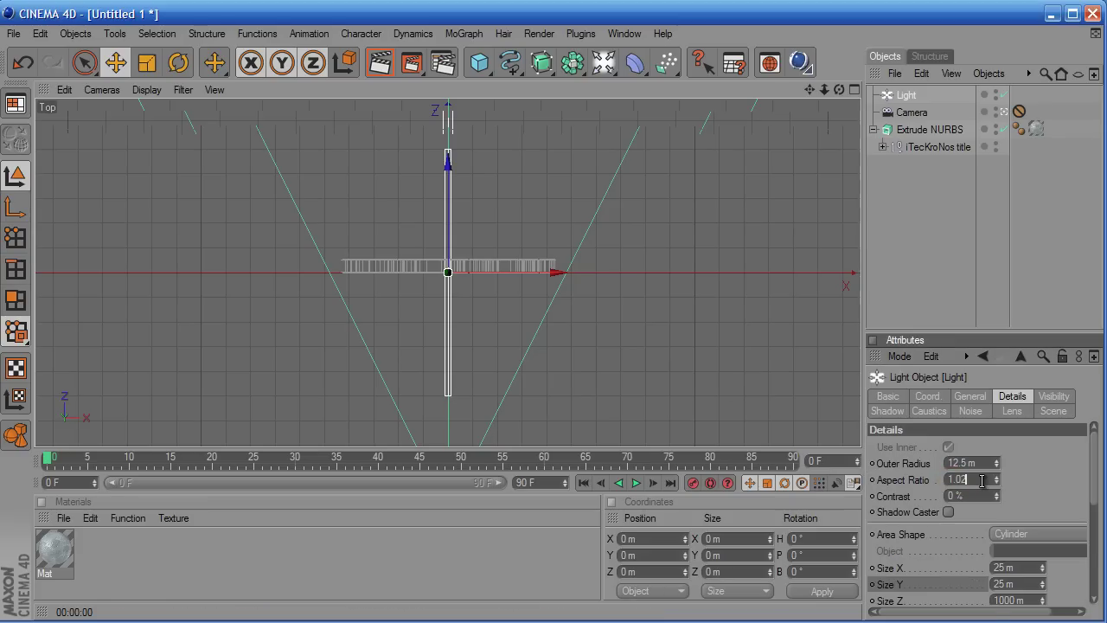
{"action": "key", "text": "ctrl+z"}
{"action": "left_click", "coordinate": [986, 463]}
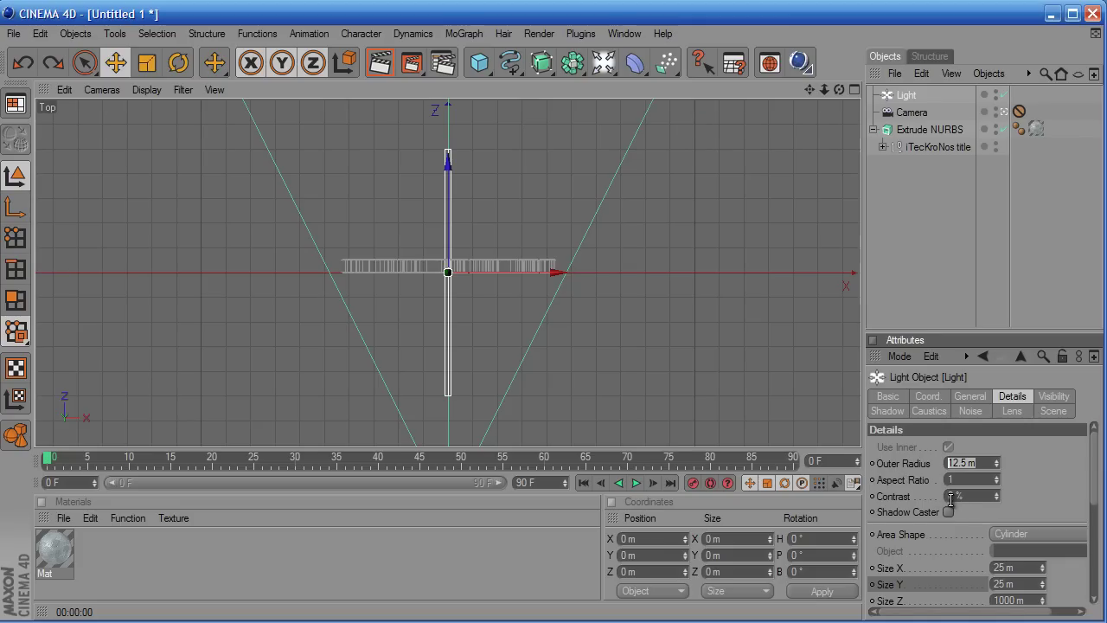
{"action": "scroll", "coordinate": [1061, 502], "scroll_direction": "down", "scroll_amount": 3}
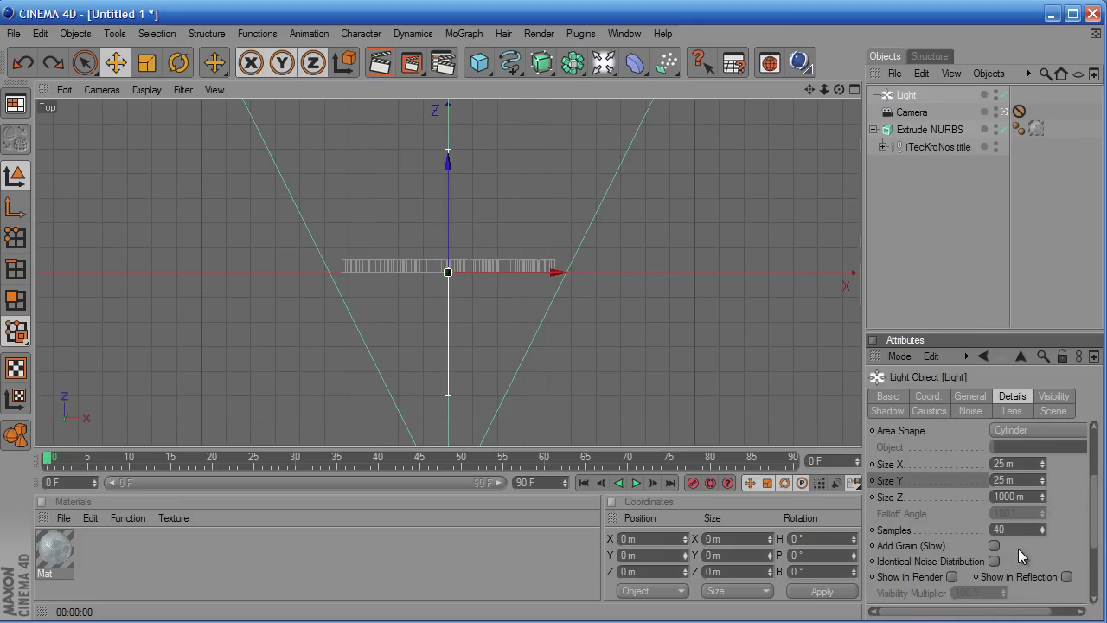
{"action": "left_click", "coordinate": [1066, 576]}
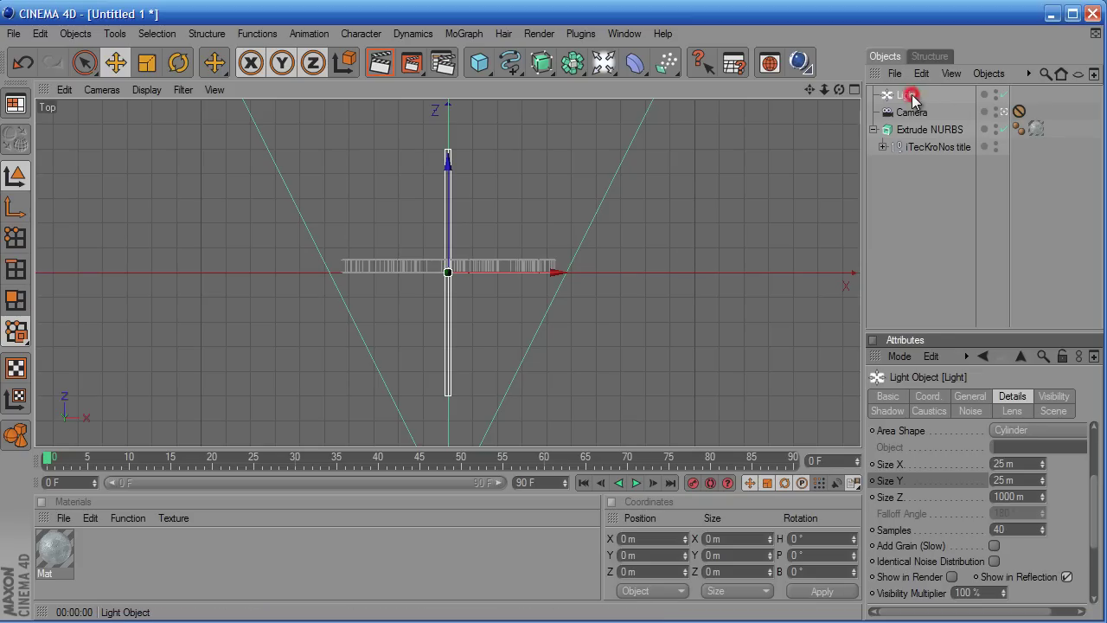
- Make three copies of the light and name the four Front, Destra, Sinstra and Back
{"action": "left_click_drag", "start_coordinate": [914, 94], "coordinate": [906, 95], "text": "ctrl"}
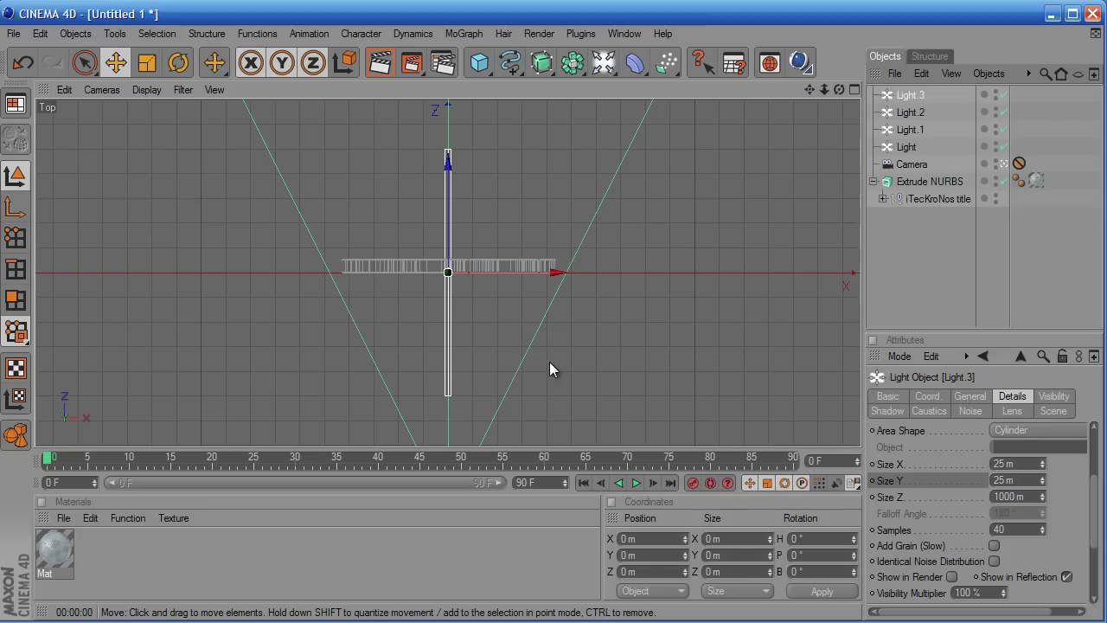
{"action": "left_click", "coordinate": [905, 146]}
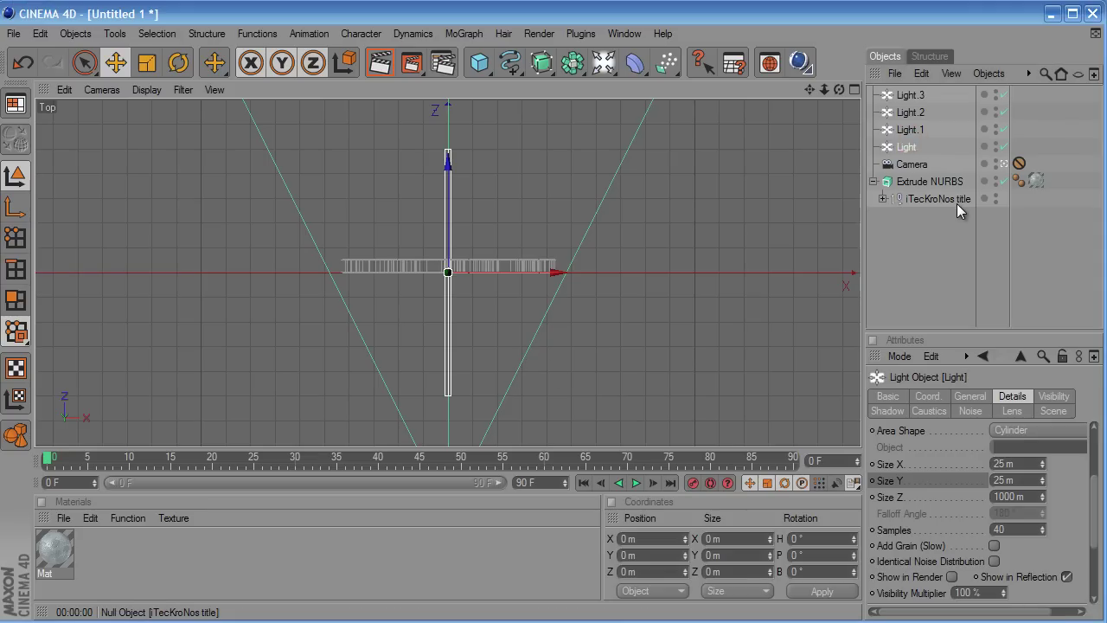
{"action": "type", "text": "Front"}
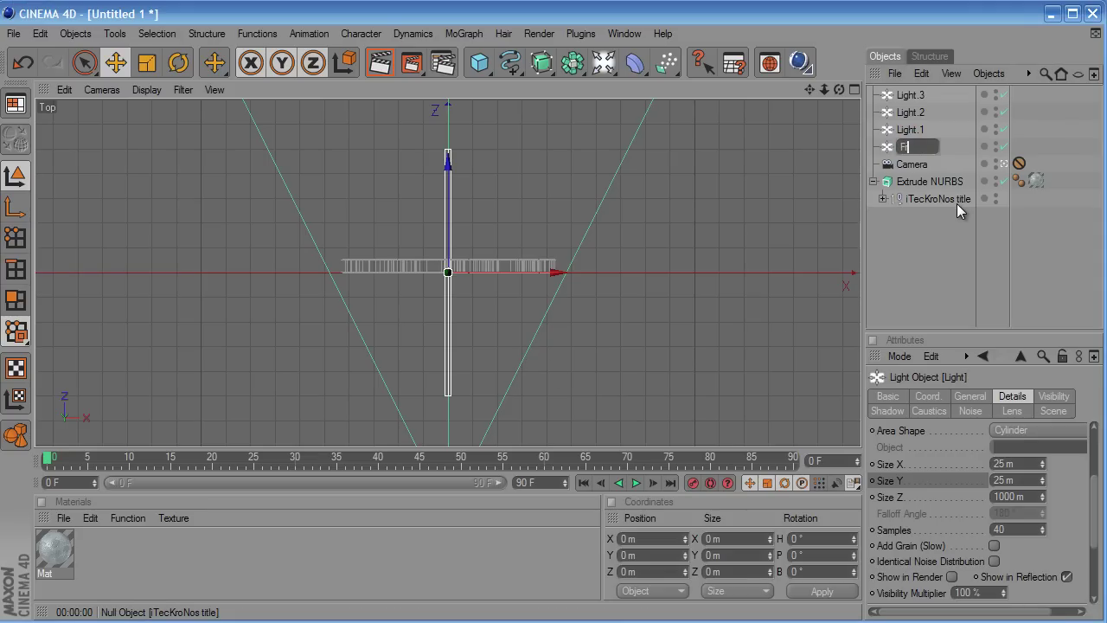
{"action": "key", "text": "Return"}
{"action": "double_click", "coordinate": [935, 132]}
{"action": "type", "text": "Destr"}
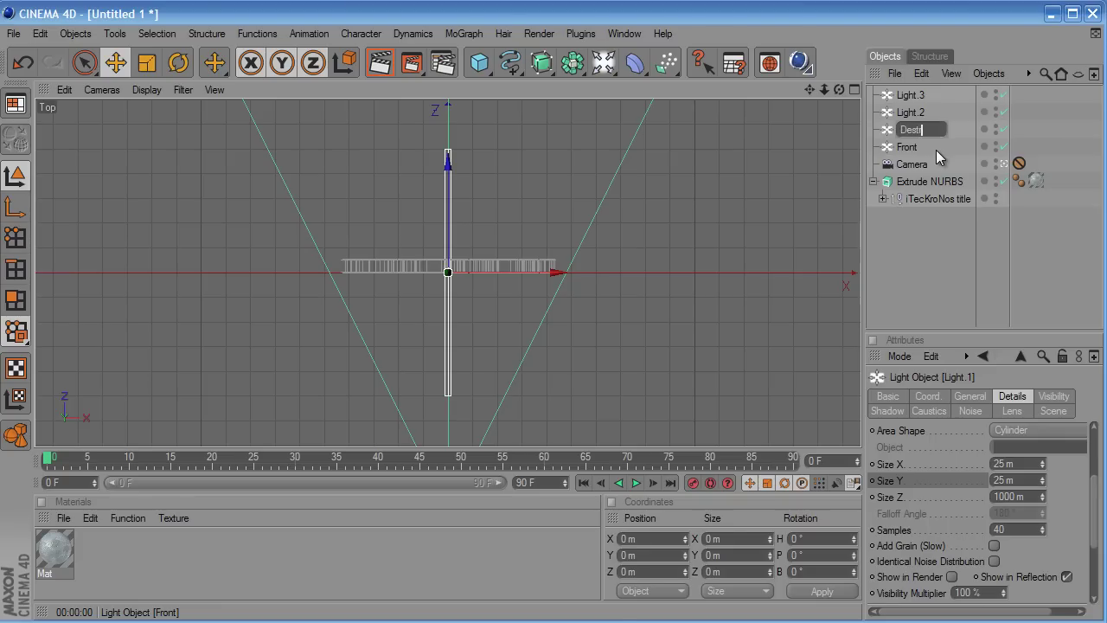
{"action": "type", "text": "a"}
{"action": "key", "text": "Return"}
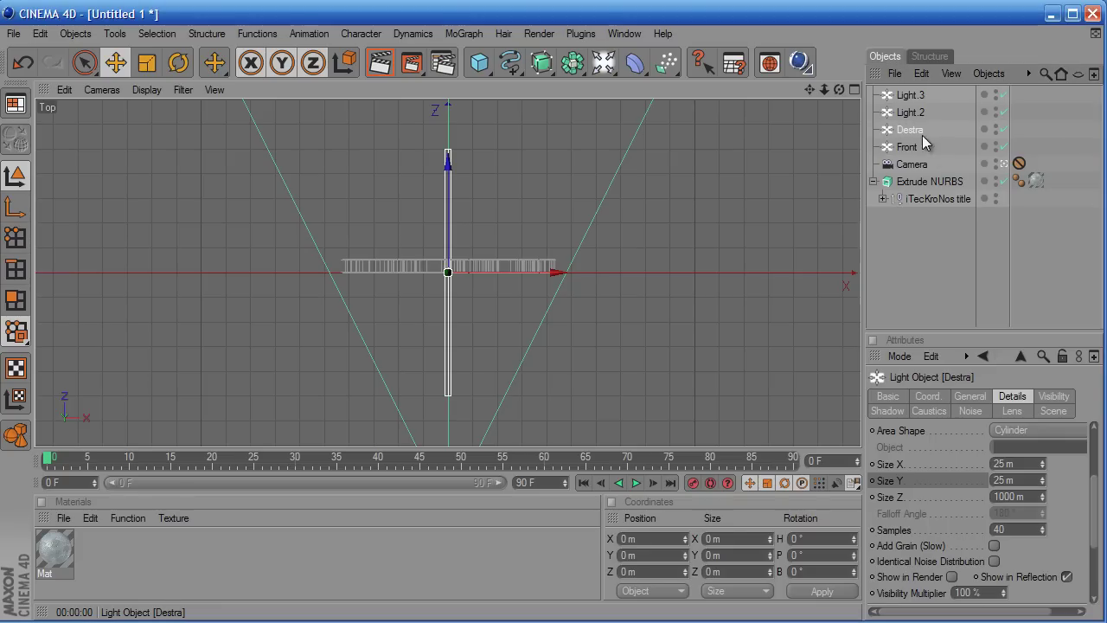
{"action": "left_click", "coordinate": [914, 113]}
{"action": "double_click", "coordinate": [911, 109]}
{"action": "type", "text": "Sin"}
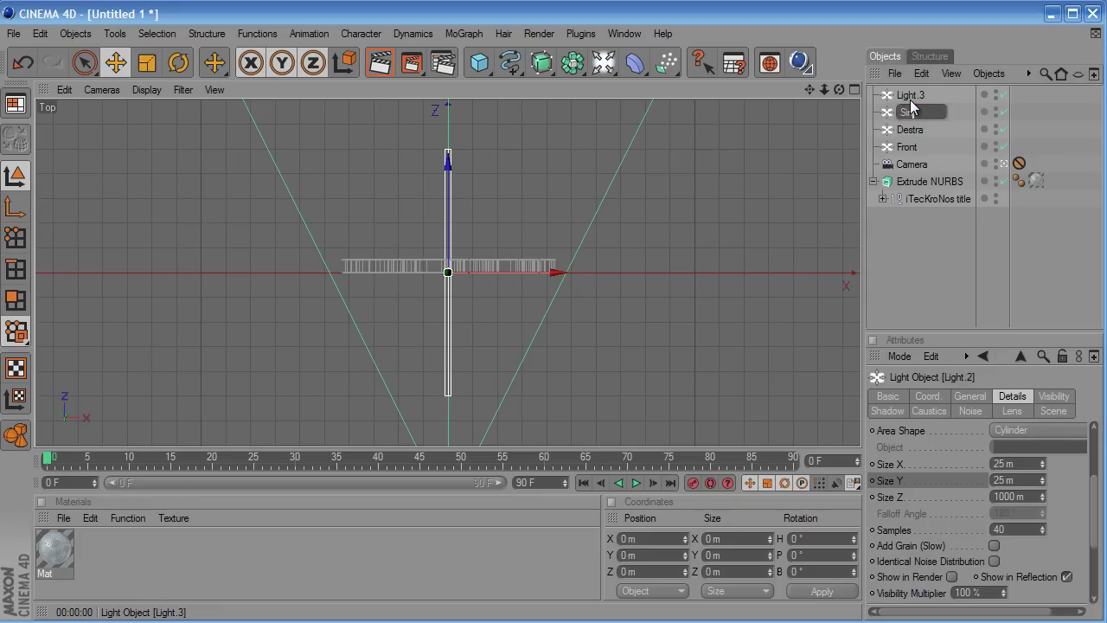
{"action": "type", "text": "stra"}
{"action": "key", "text": "Return"}
{"action": "left_click", "coordinate": [903, 95]}
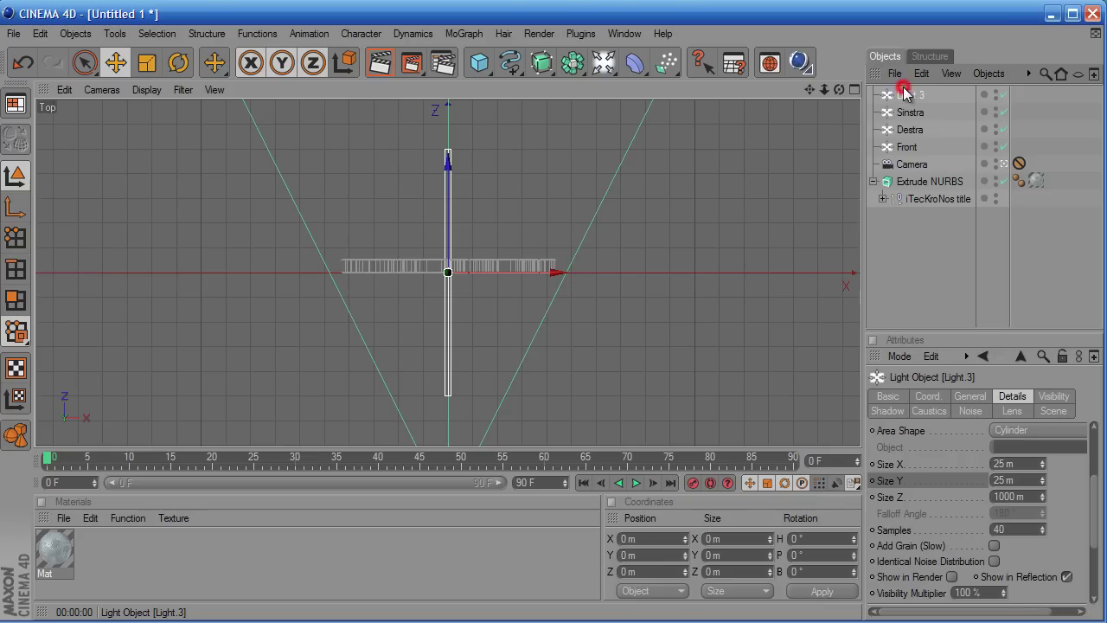
{"action": "type", "text": "Back"}
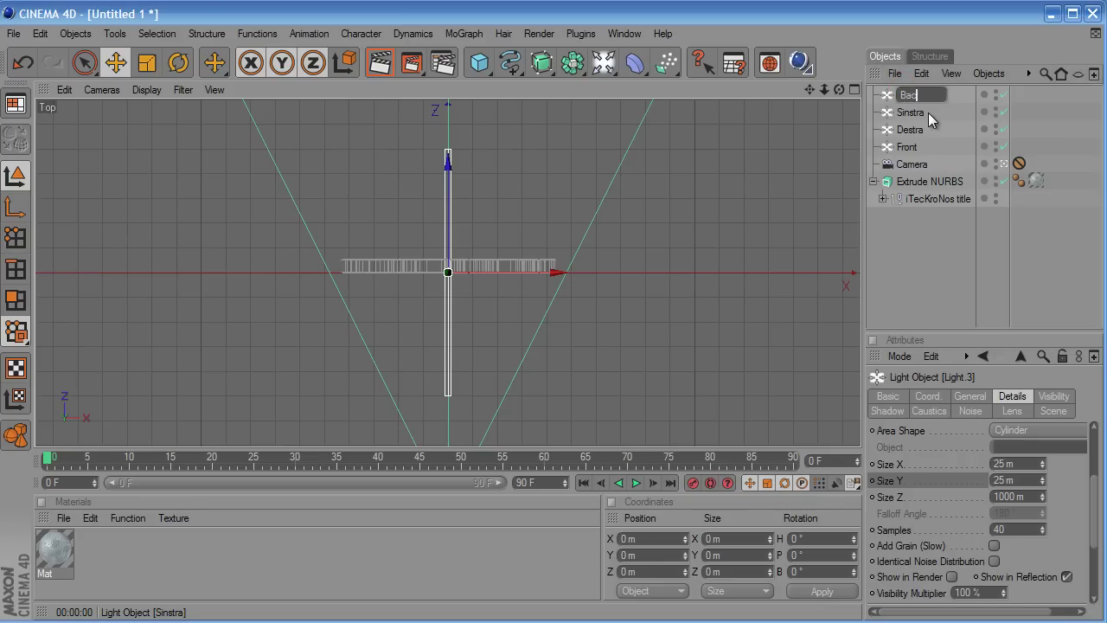
{"action": "key", "text": "Return"}
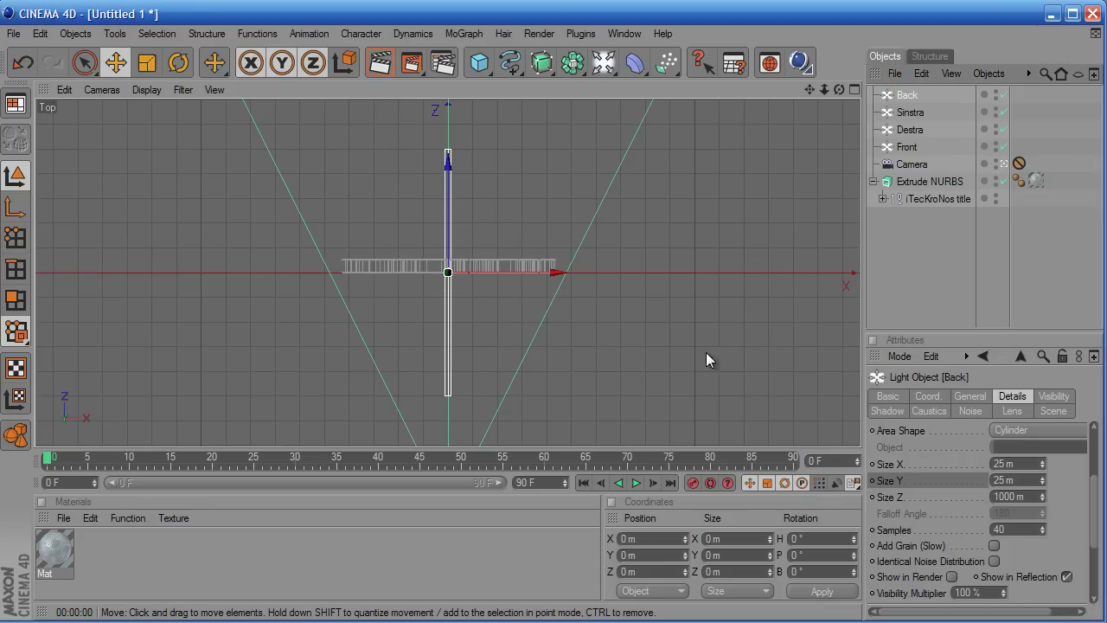
- Turn the Front light a quarter turn and place it in front of the text
{"action": "left_click", "coordinate": [906, 147]}
{"action": "key", "text": "r"}
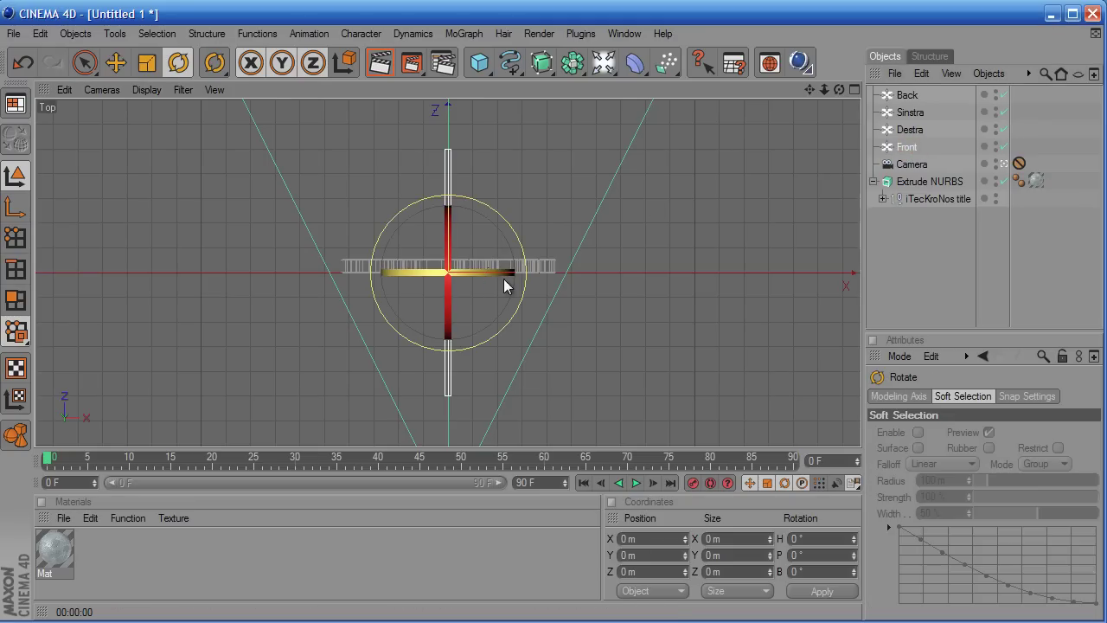
{"action": "mouse_move", "coordinate": [514, 289]}
{"action": "left_mouse_down"}
{"action": "mouse_move", "coordinate": [429, 315]}
{"action": "mouse_move", "coordinate": [437, 321]}
{"action": "left_mouse_up"}
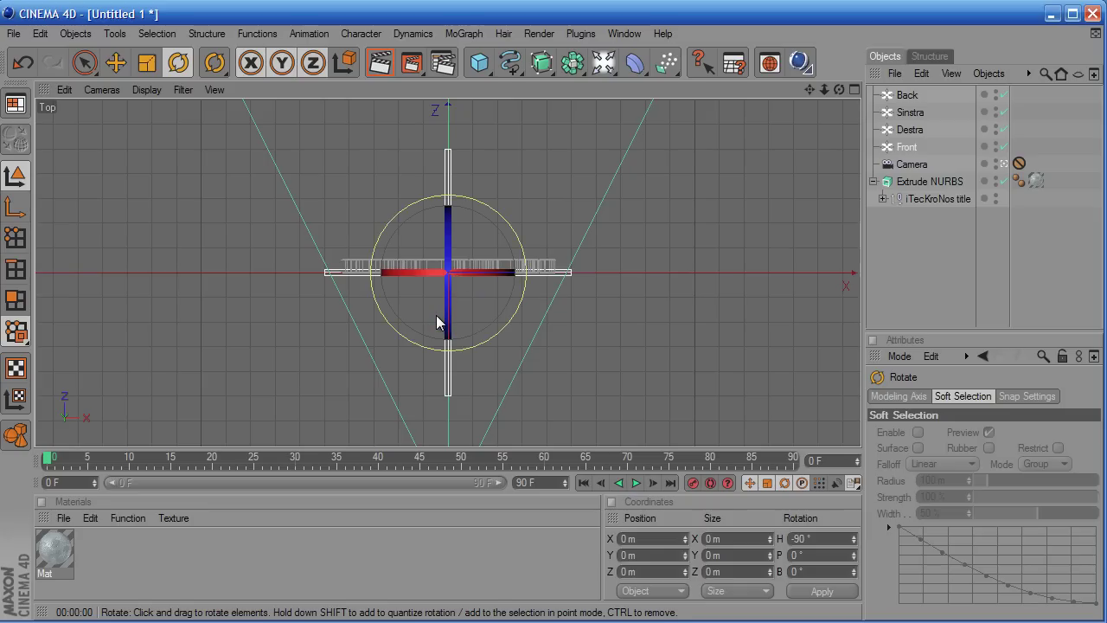
{"action": "key", "text": "e"}
{"action": "mouse_move", "coordinate": [447, 298]}
{"action": "left_mouse_down"}
{"action": "mouse_move", "coordinate": [554, 343]}
{"action": "mouse_move", "coordinate": [447, 423]}
{"action": "left_mouse_up"}
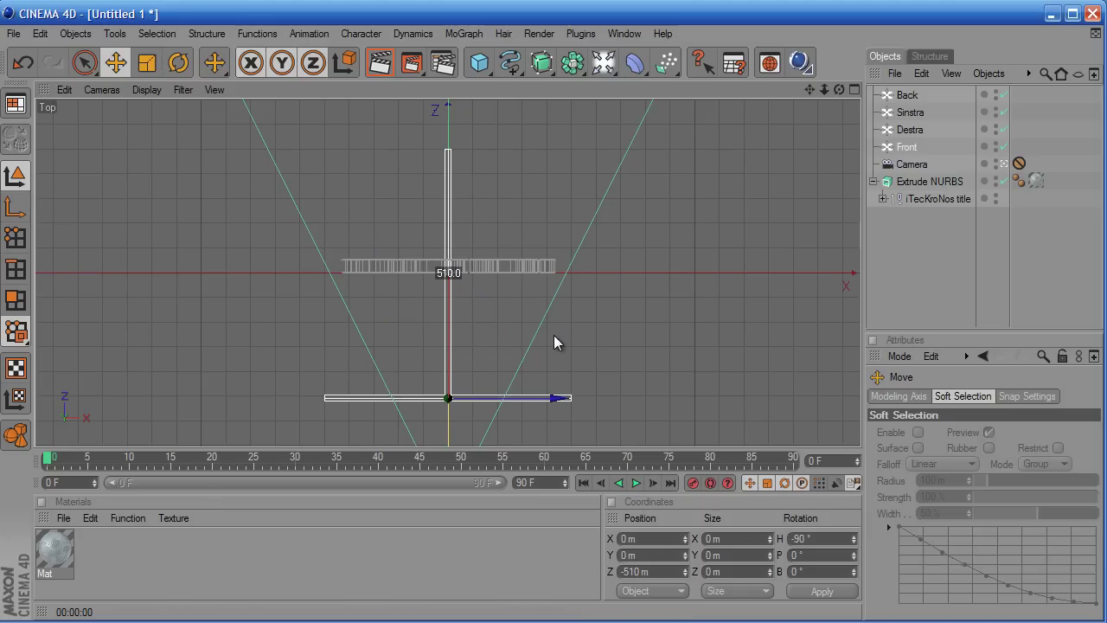
{"action": "left_click_drag", "start_coordinate": [552, 334], "coordinate": [555, 331]}
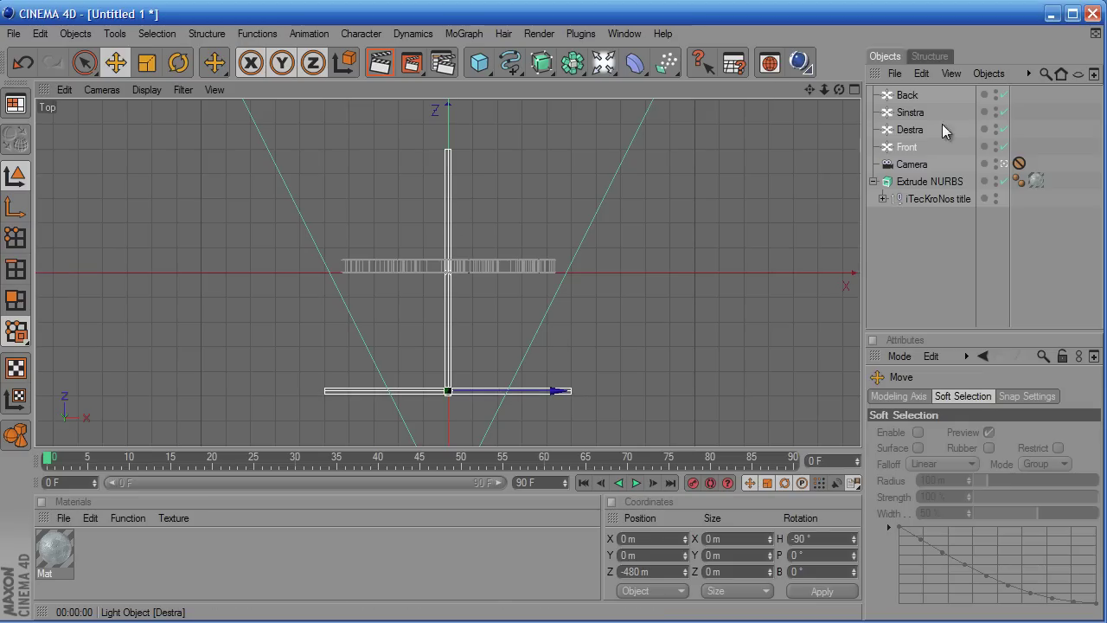
- Move the Destra light to the text's right and Sinstra to its left
{"action": "left_click", "coordinate": [910, 129]}
{"action": "left_click_drag", "start_coordinate": [549, 277], "coordinate": [555, 340]}
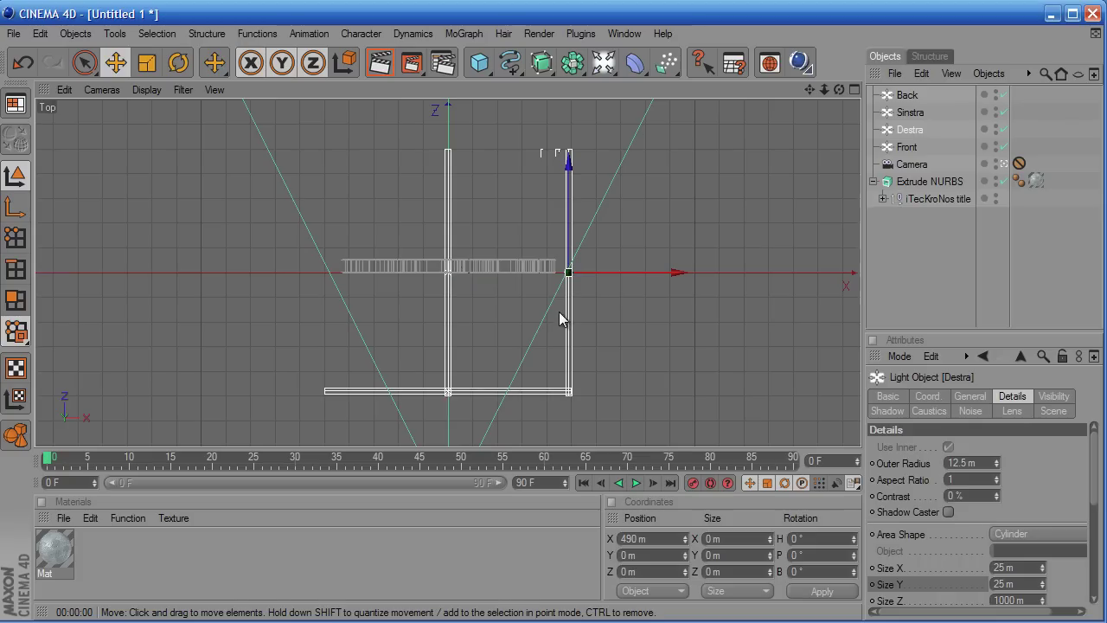
{"action": "left_click", "coordinate": [904, 113]}
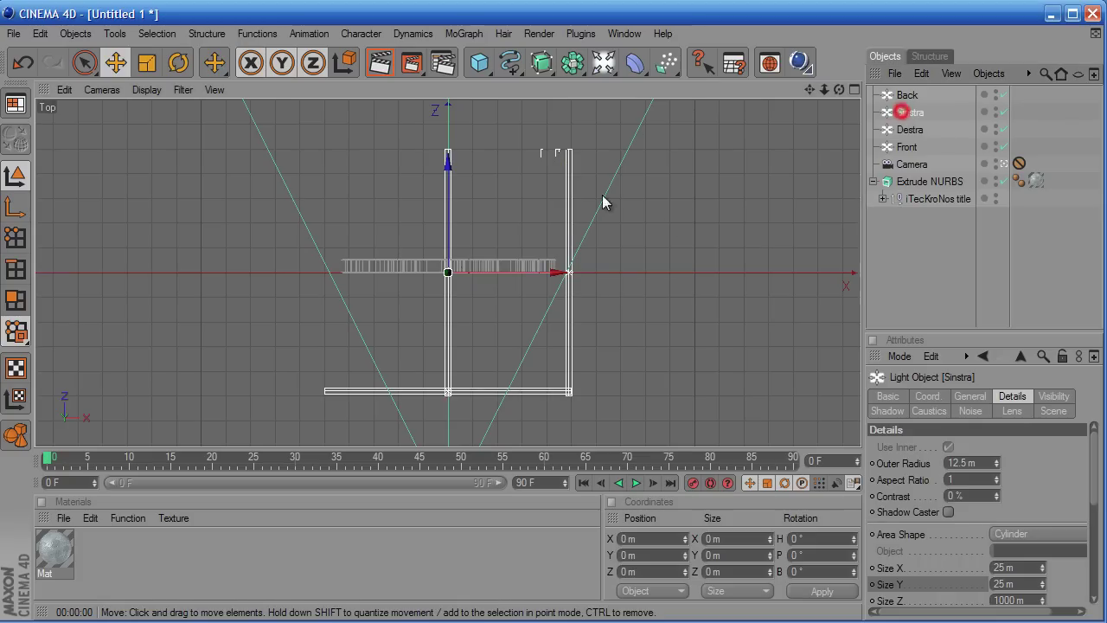
{"action": "left_click_drag", "start_coordinate": [487, 272], "coordinate": [552, 332]}
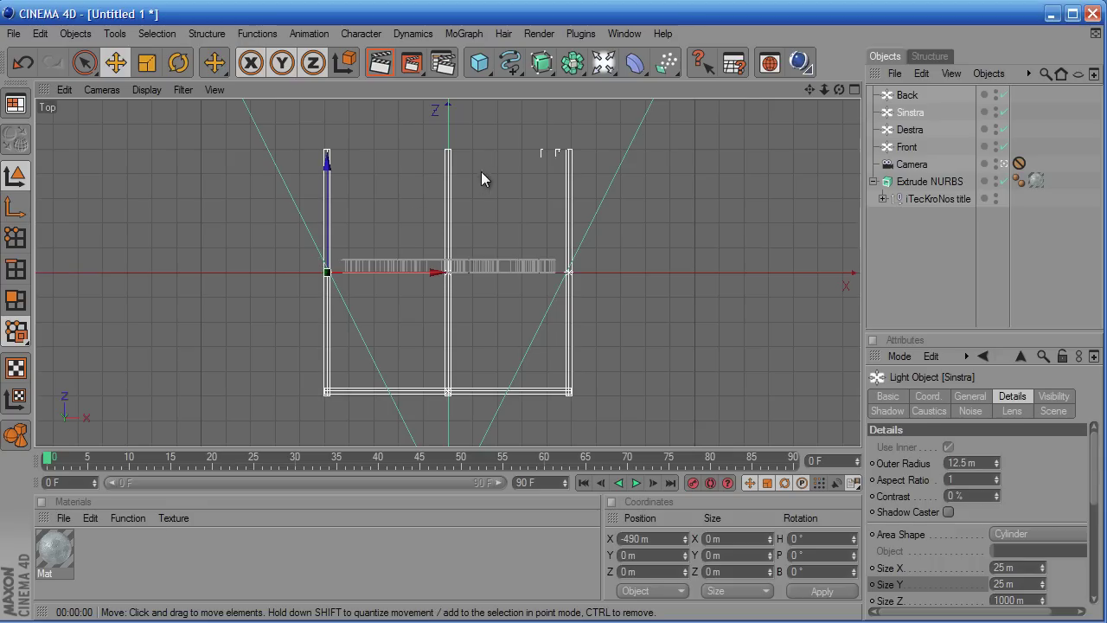
- Turn the Back light a quarter turn and place it behind the text
{"action": "left_click", "coordinate": [907, 94]}
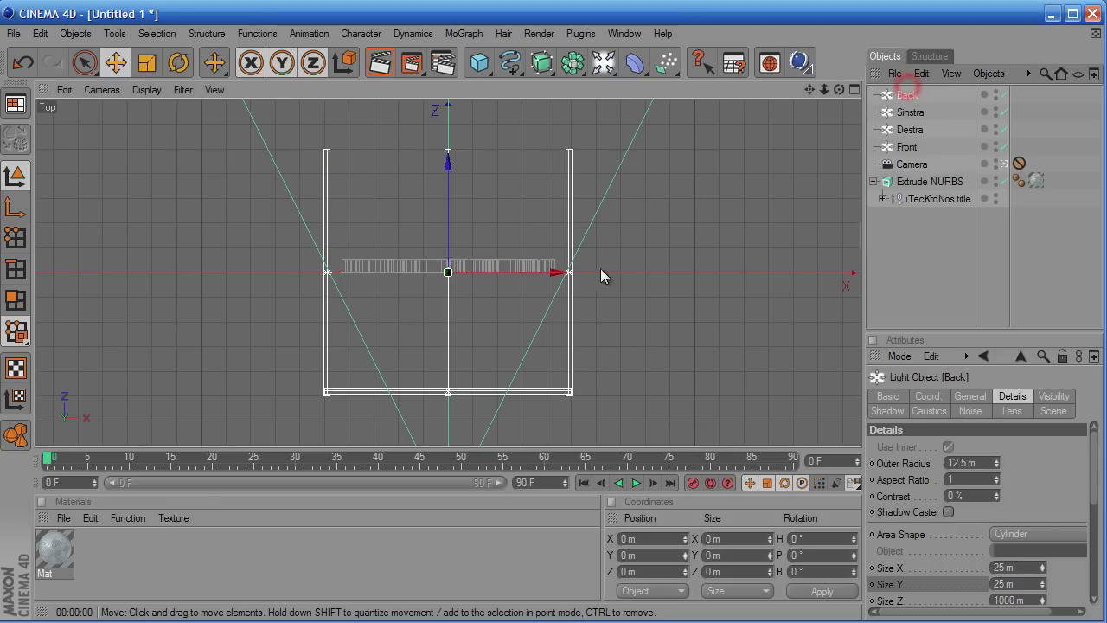
{"action": "key", "text": "r"}
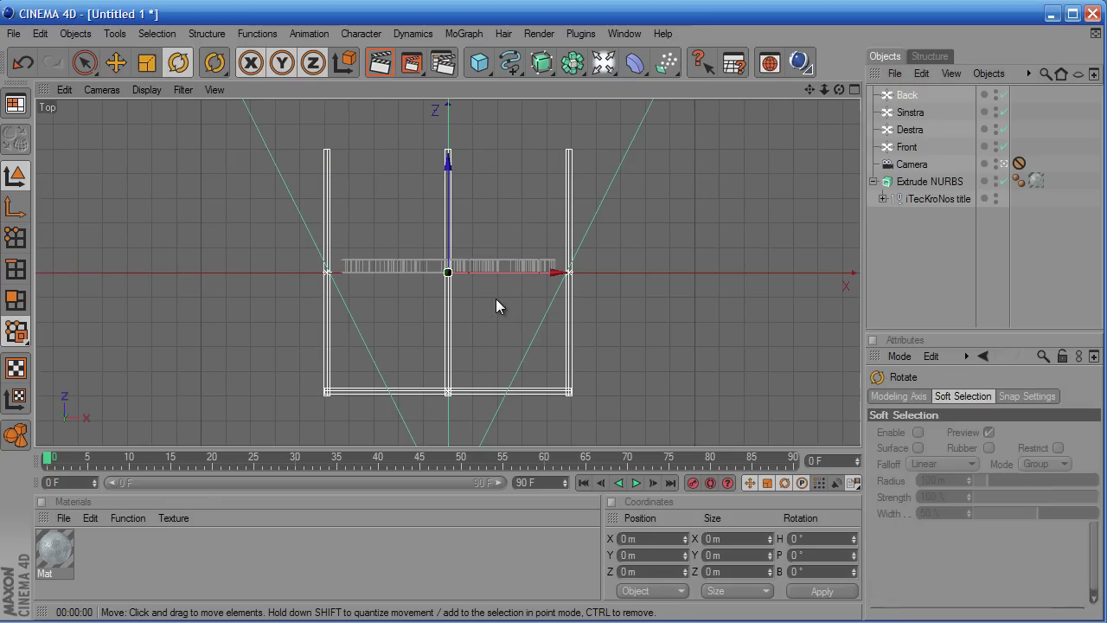
{"action": "left_click_drag", "start_coordinate": [480, 319], "coordinate": [368, 321]}
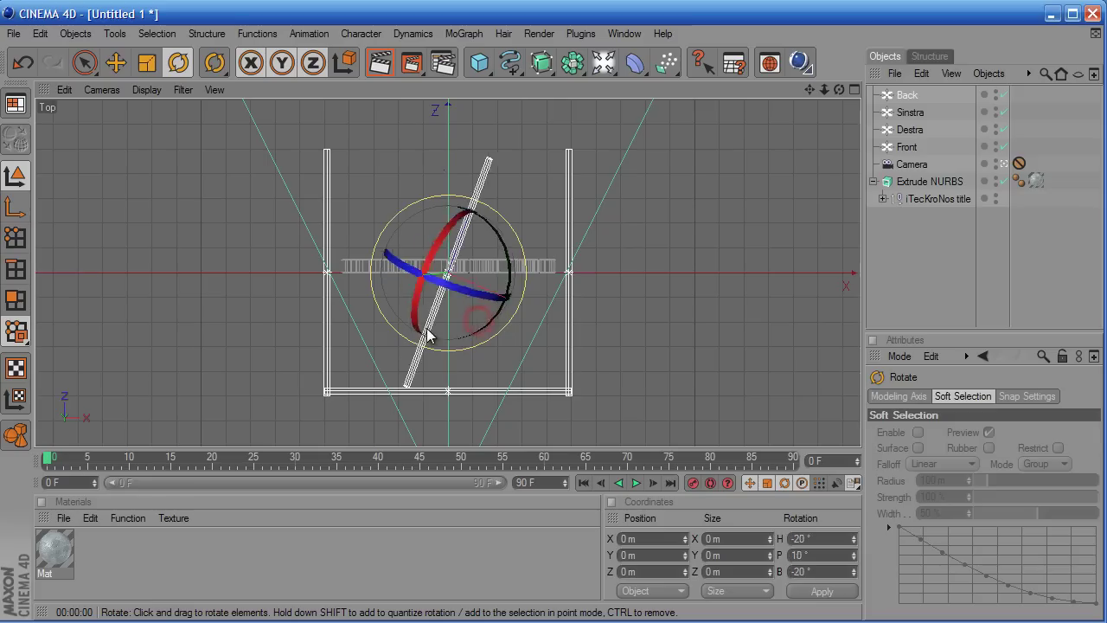
{"action": "key", "text": "ctrl+z"}
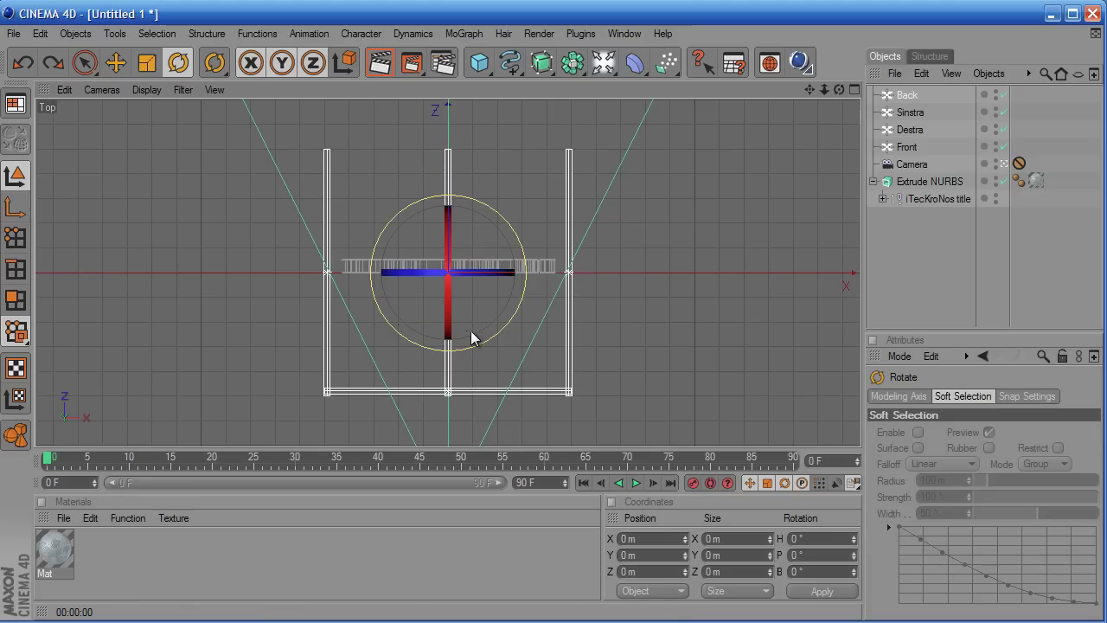
{"action": "left_click_drag", "start_coordinate": [474, 332], "coordinate": [319, 332]}
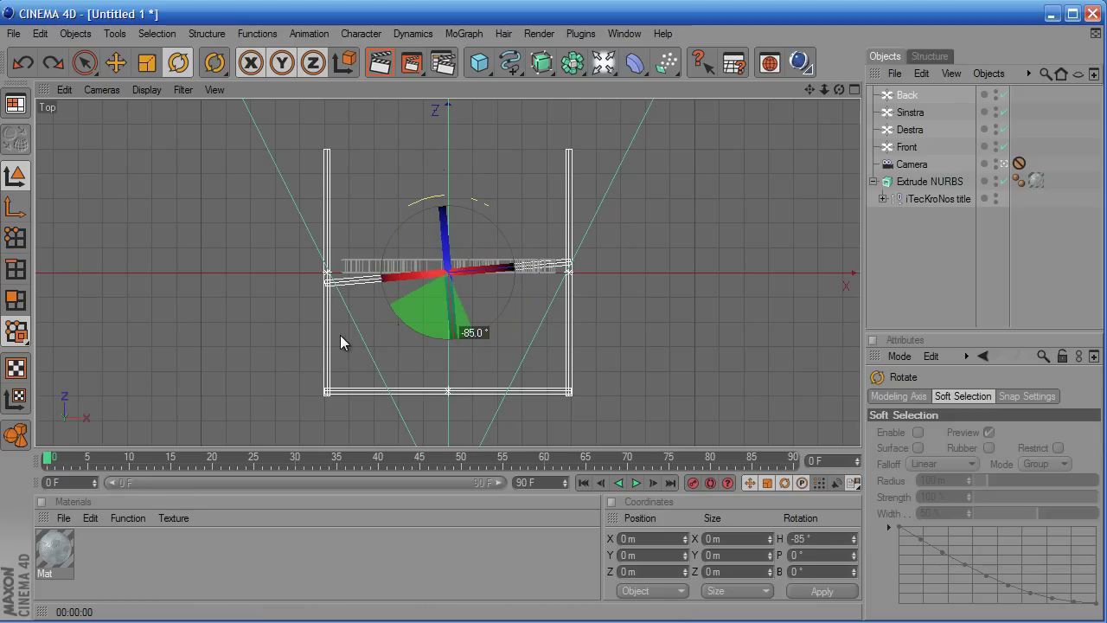
{"action": "key", "text": "e"}
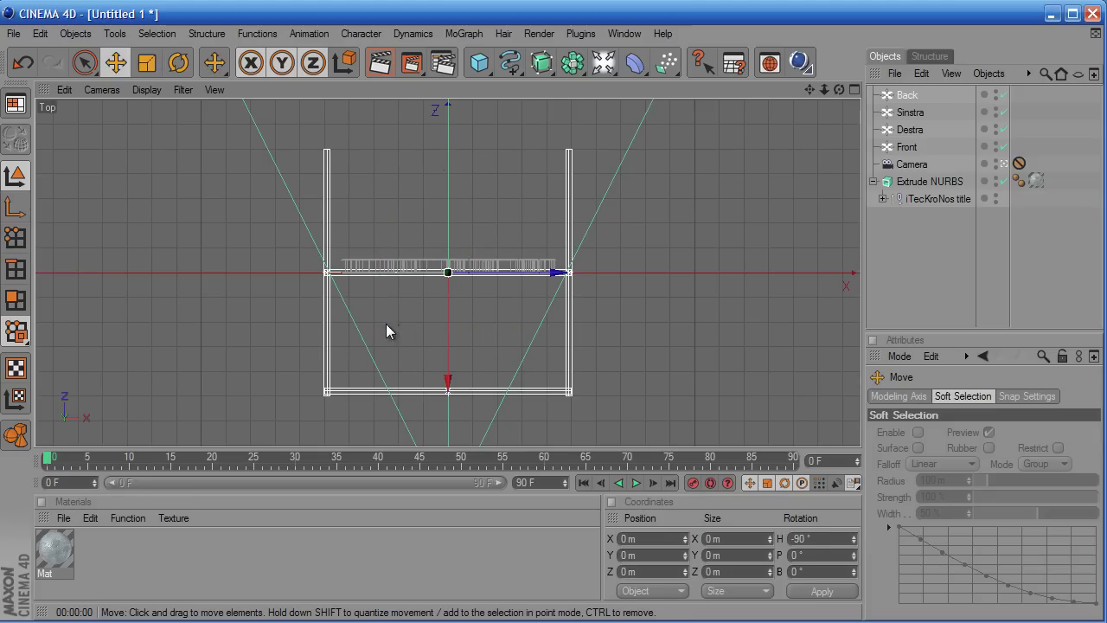
{"action": "left_click_drag", "start_coordinate": [441, 308], "coordinate": [553, 331]}
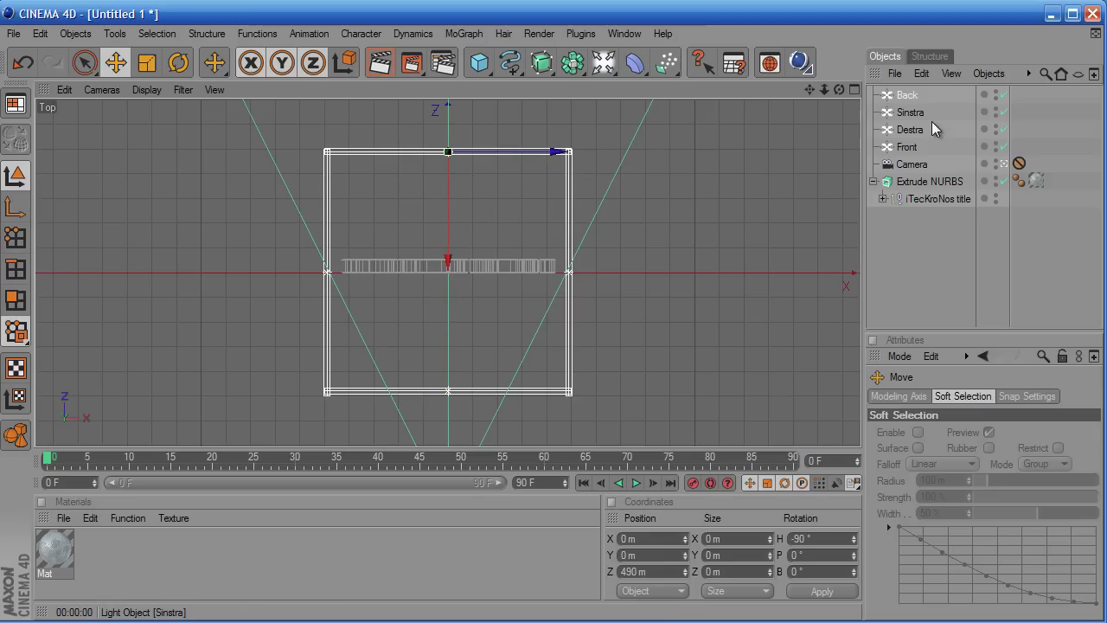
- Group the four lights under a new null named Luci
{"action": "left_click", "coordinate": [907, 148], "text": "shift"}
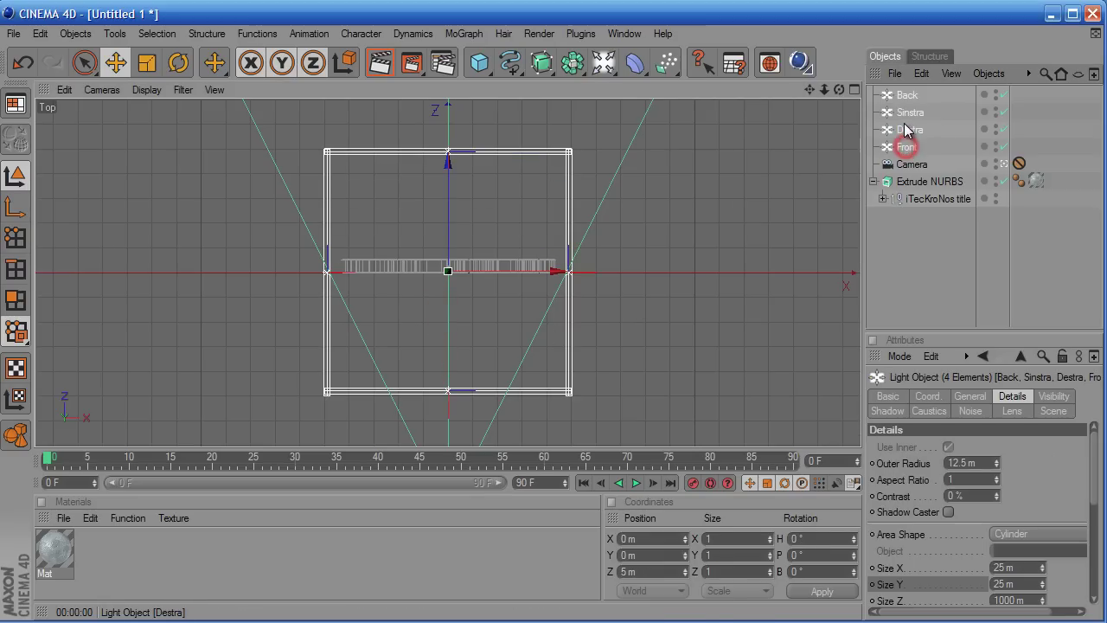
{"action": "right_click", "coordinate": [907, 147]}
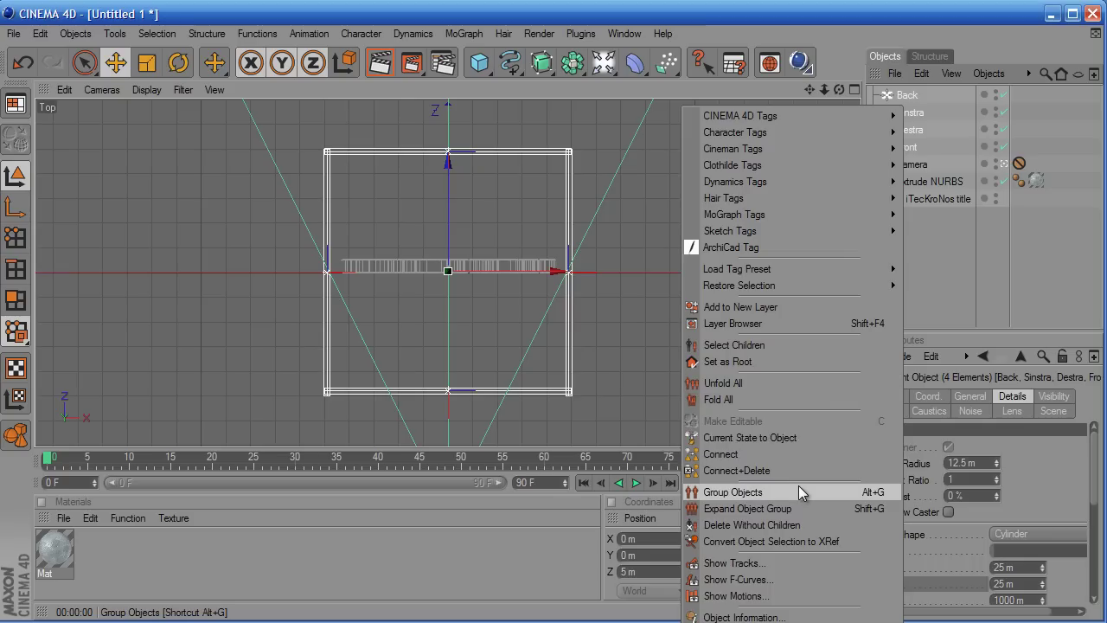
{"action": "left_click", "coordinate": [773, 495]}
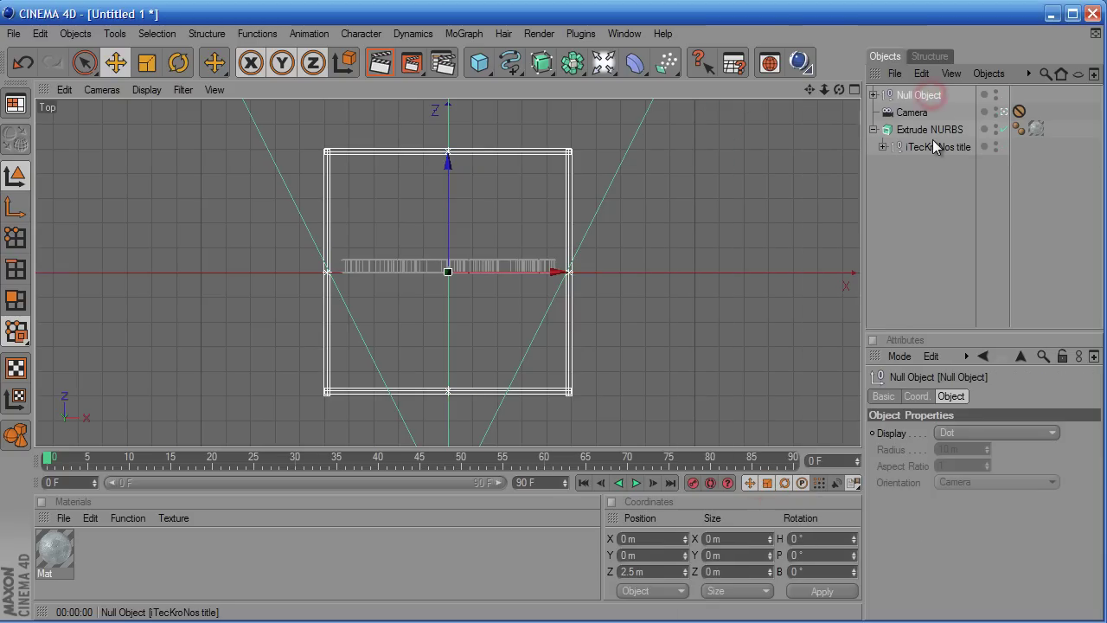
{"action": "double_click", "coordinate": [915, 95]}
{"action": "type", "text": "Luci"}
{"action": "key", "text": "Return"}
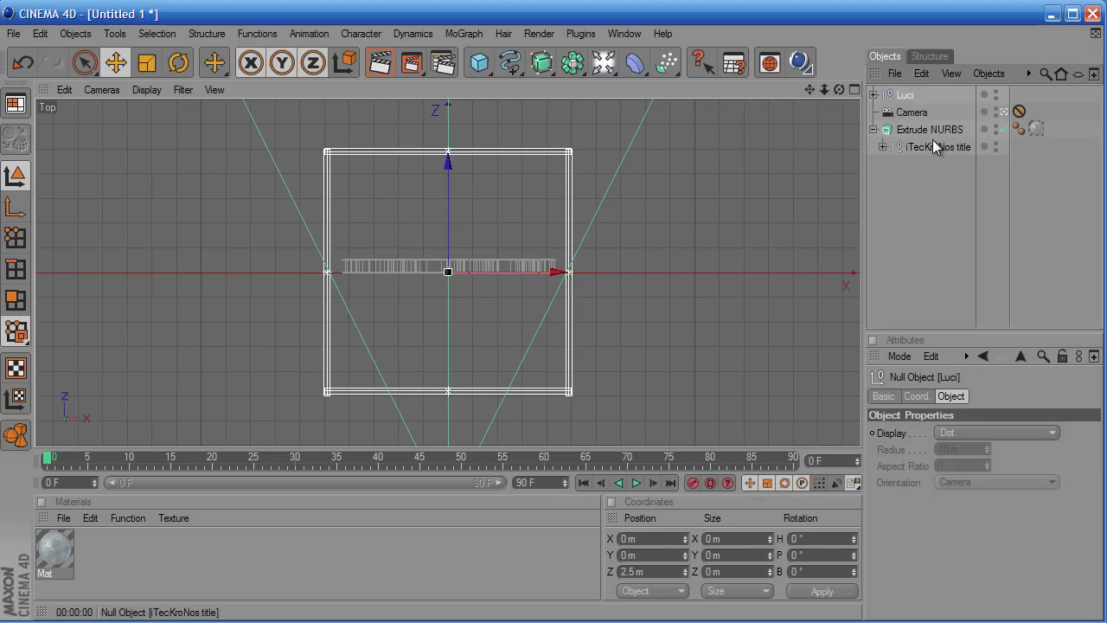
- Rename Extrude NURBS to iTecKroNos, collapse it, and expand Luci to show its lights
{"action": "double_click", "coordinate": [943, 129]}
{"action": "key", "text": "BackSpace"}
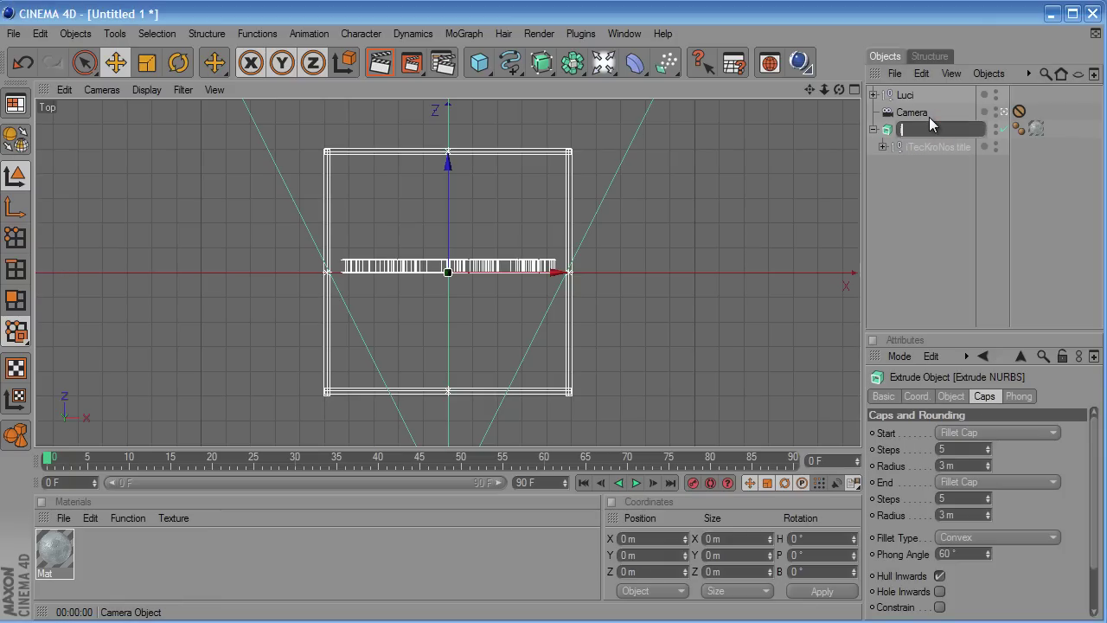
{"action": "type", "text": "iTecKroNos"}
{"action": "key", "text": "Return"}
{"action": "left_click", "coordinate": [873, 129]}
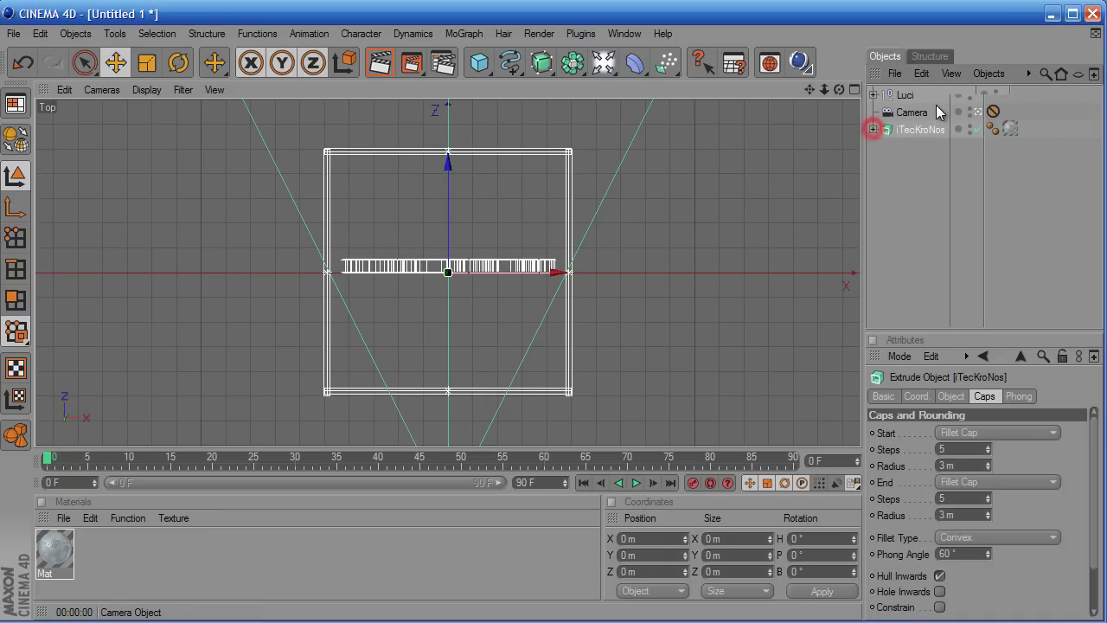
{"action": "left_click", "coordinate": [927, 107]}
{"action": "left_click", "coordinate": [909, 95]}
{"action": "left_click", "coordinate": [872, 94]}
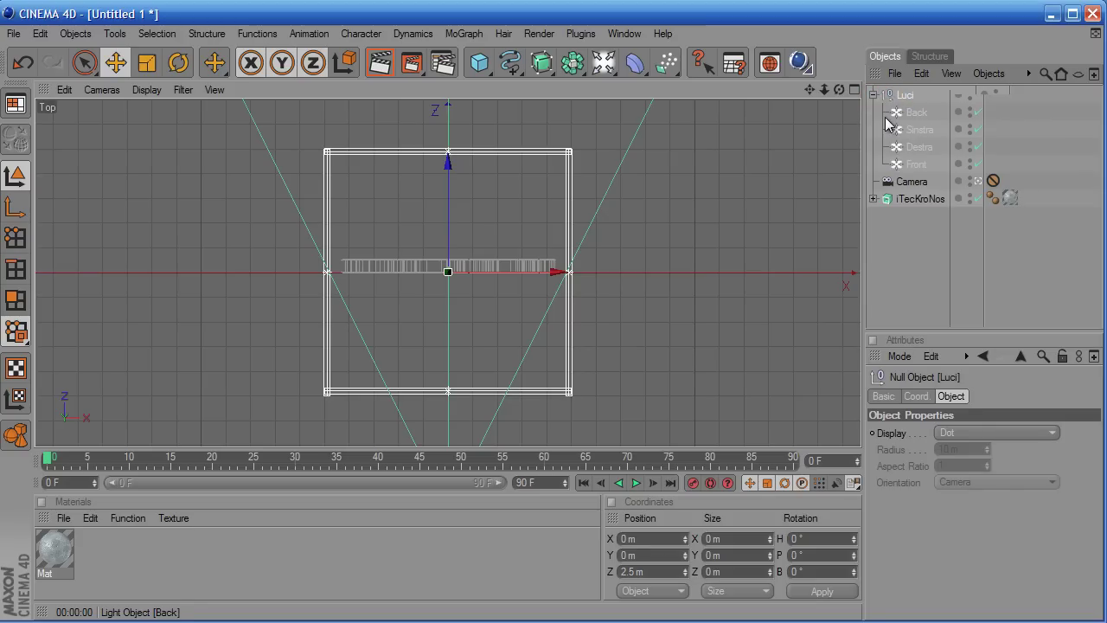
- Set the Destra and Sinstra light intensities to 20%
{"action": "left_click", "coordinate": [915, 164]}
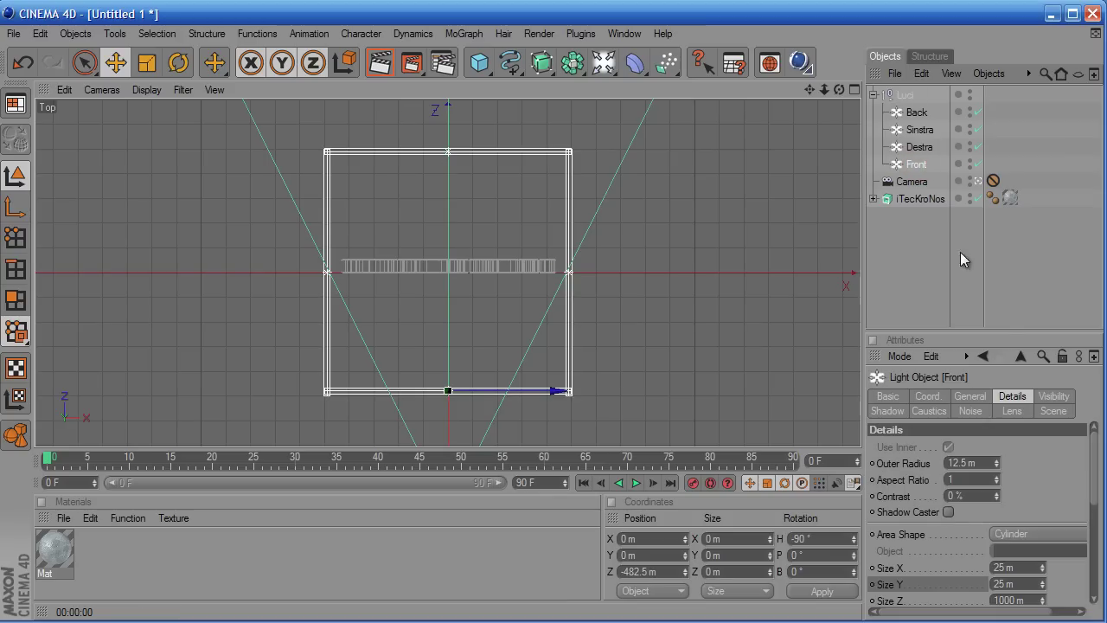
{"action": "left_click", "coordinate": [967, 395]}
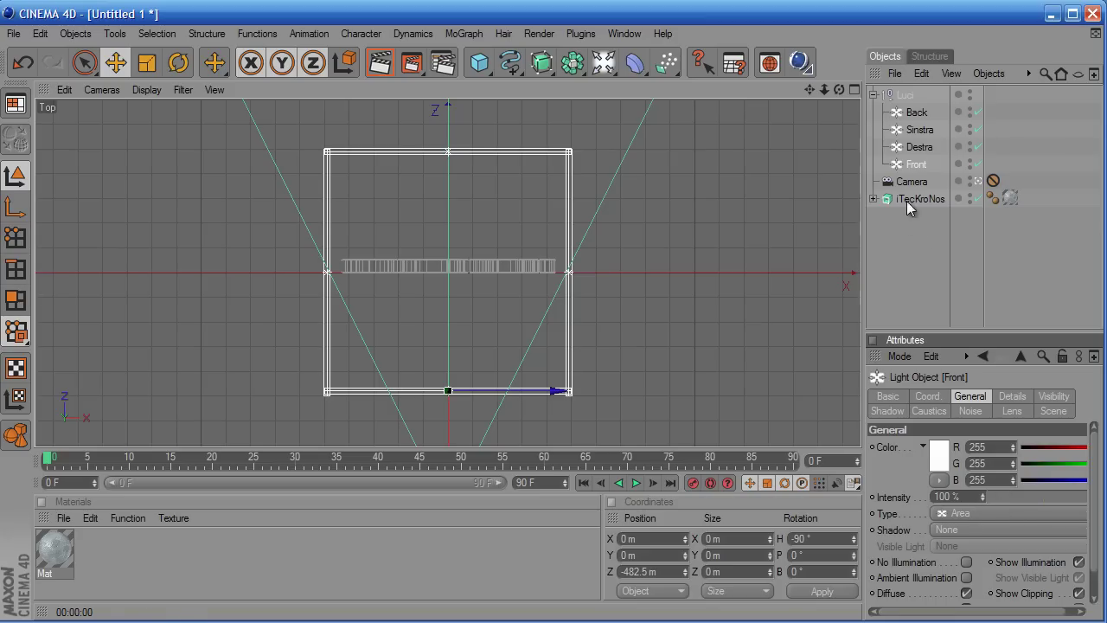
{"action": "left_click", "coordinate": [915, 147]}
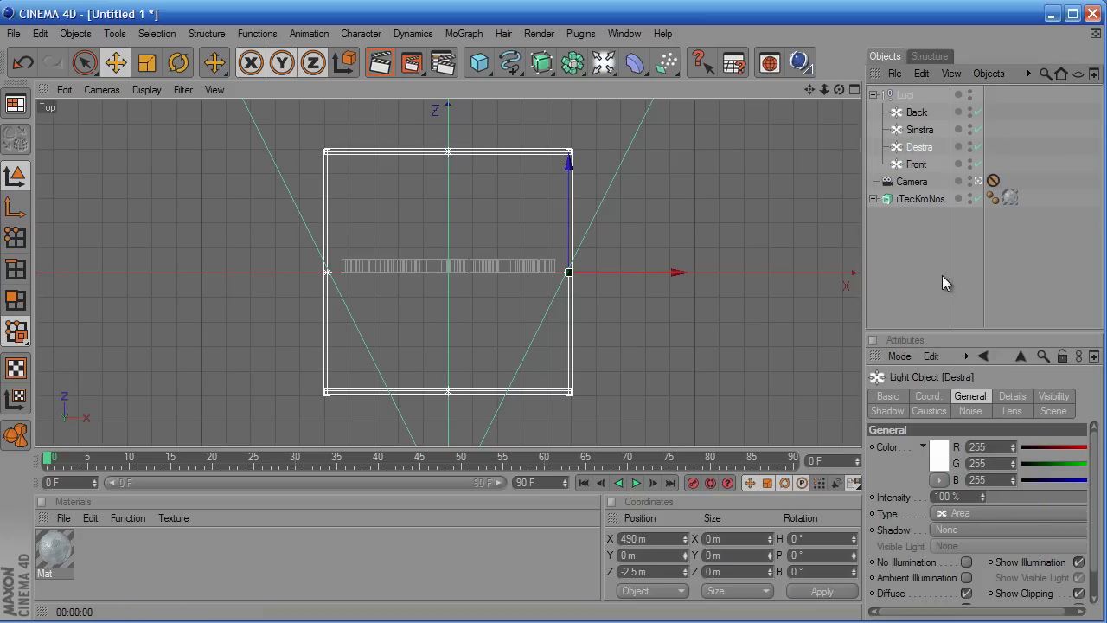
{"action": "left_click", "coordinate": [950, 497]}
{"action": "type", "text": "20"}
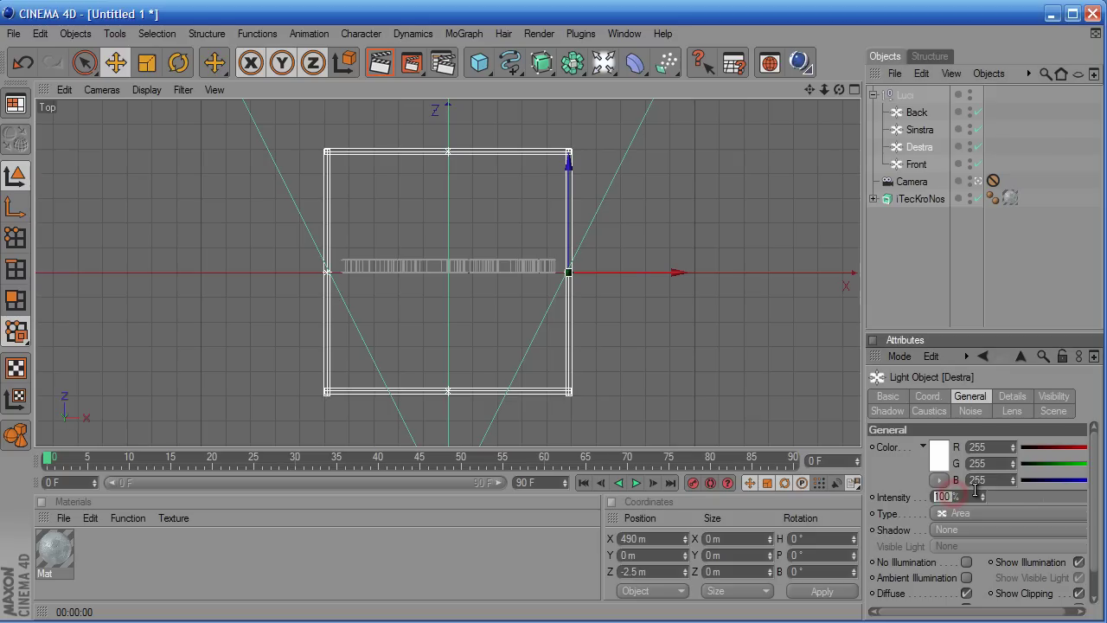
{"action": "key", "text": "Return"}
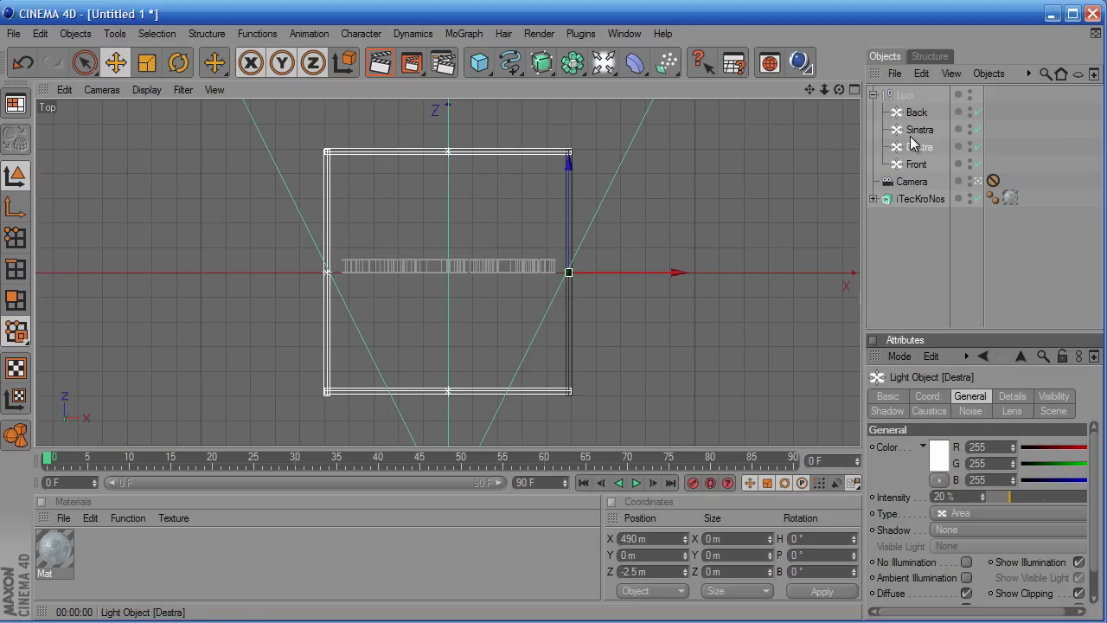
{"action": "left_click", "coordinate": [915, 130]}
{"action": "left_click", "coordinate": [970, 497]}
{"action": "type", "text": "20"}
{"action": "key", "text": "Return"}
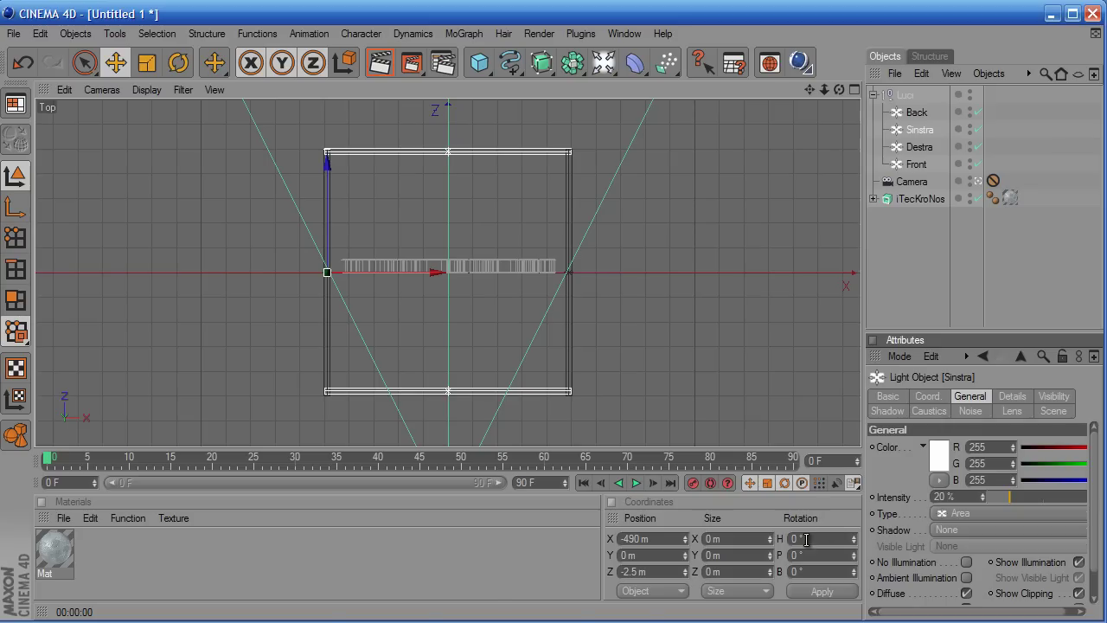
- Raise the Back light's intensity to 170%
{"action": "left_click", "coordinate": [917, 112]}
{"action": "left_click", "coordinate": [956, 497]}
{"action": "type", "text": "170"}
{"action": "key", "text": "Return"}
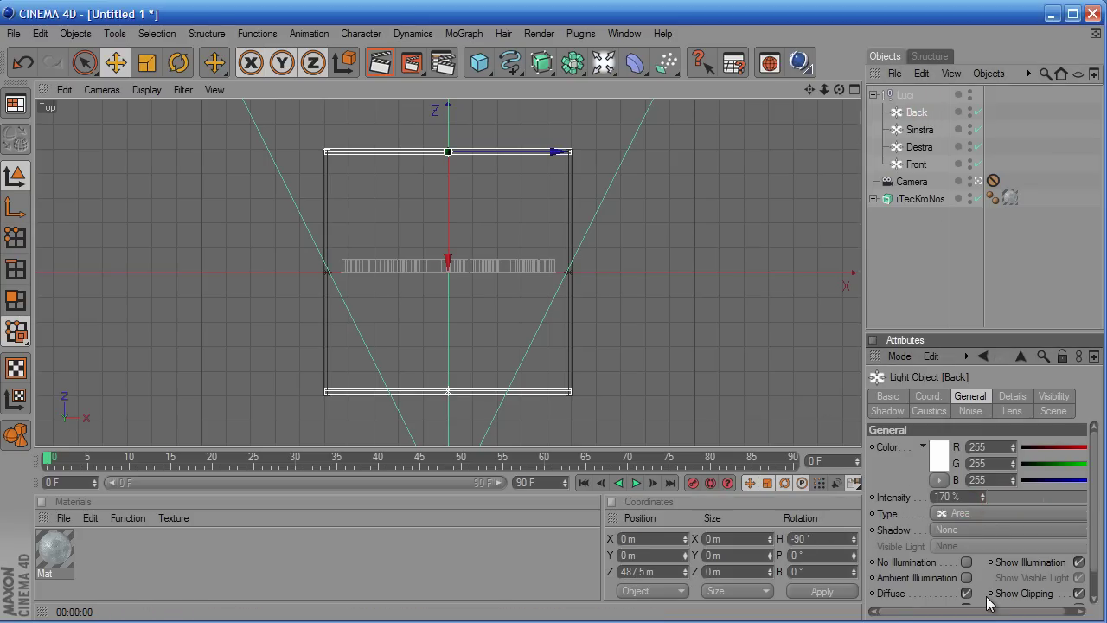
{"action": "left_click_drag", "start_coordinate": [986, 610], "coordinate": [999, 611]}
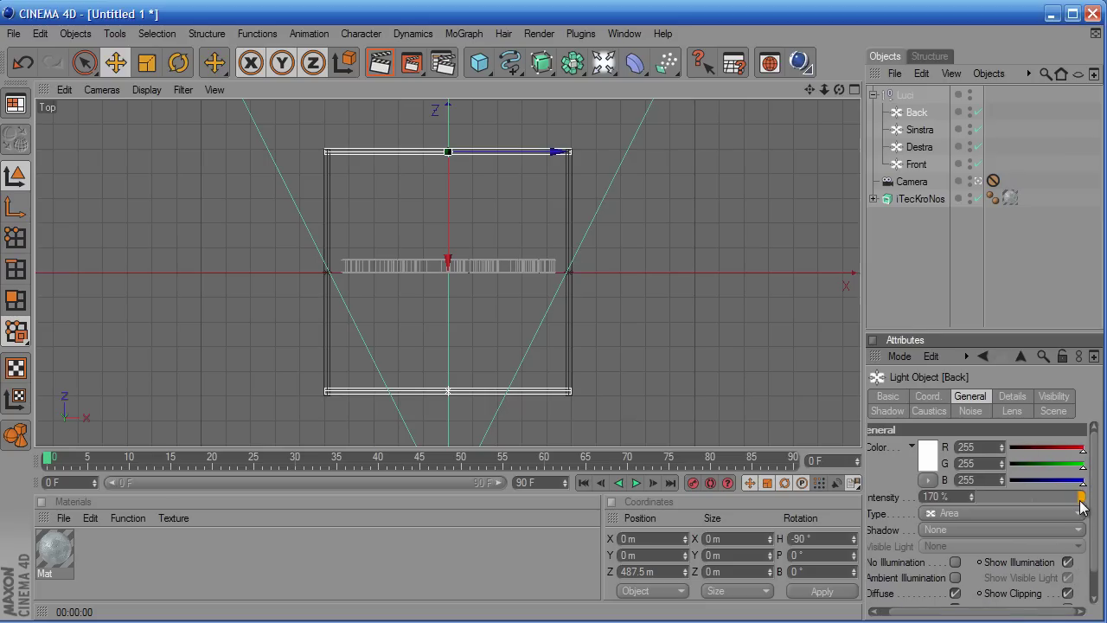
- In the Front view, lift the Luci light group up to Y 153.518 m
{"action": "left_click", "coordinate": [854, 89]}
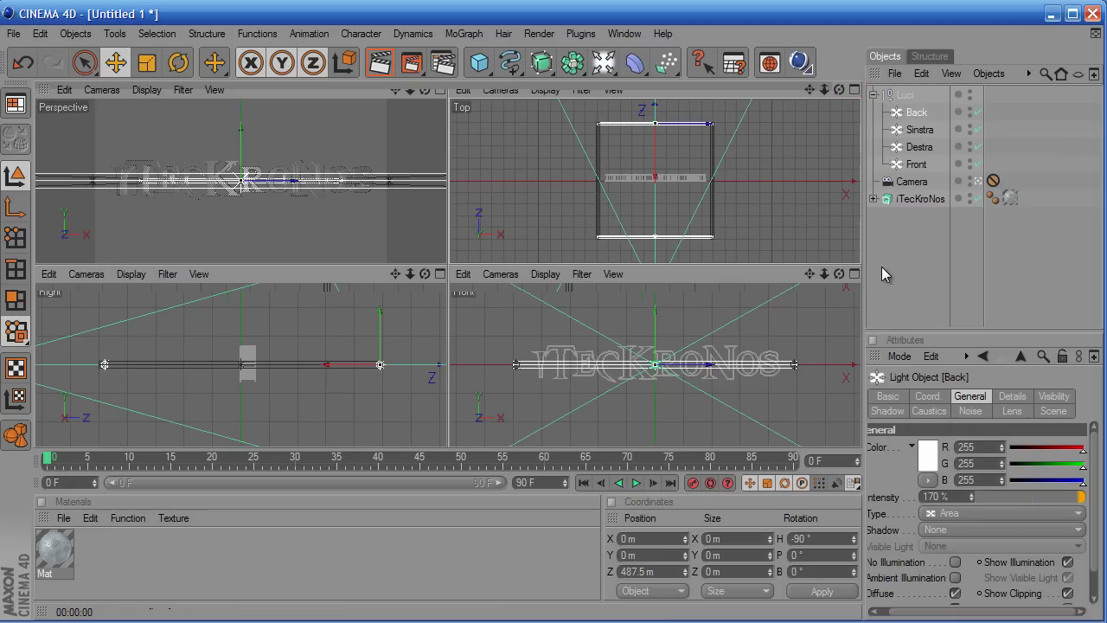
{"action": "left_click", "coordinate": [855, 273]}
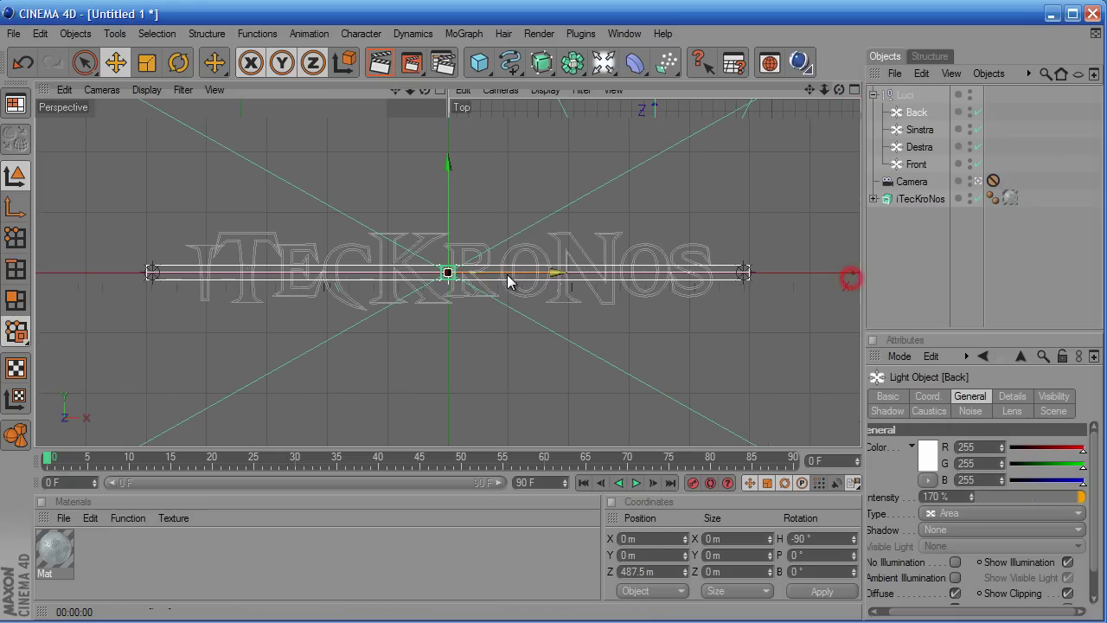
{"action": "scroll", "coordinate": [471, 227], "scroll_direction": "down", "scroll_amount": 2}
{"action": "scroll", "coordinate": [467, 226], "scroll_direction": "down", "scroll_amount": 2}
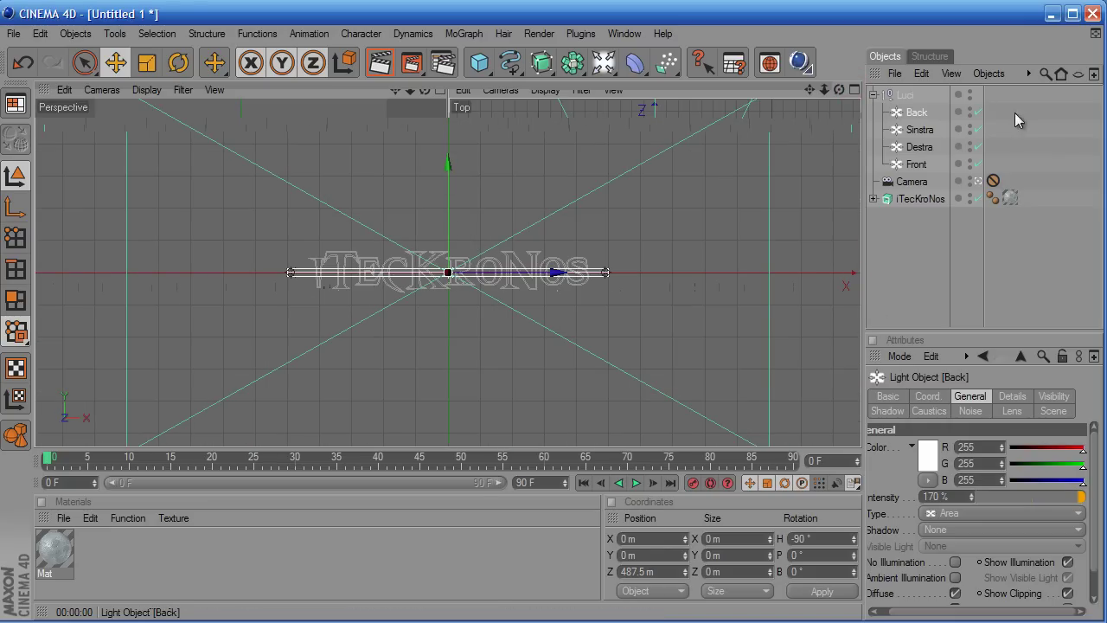
{"action": "left_click", "coordinate": [900, 95]}
{"action": "left_click_drag", "start_coordinate": [443, 173], "coordinate": [443, 148]}
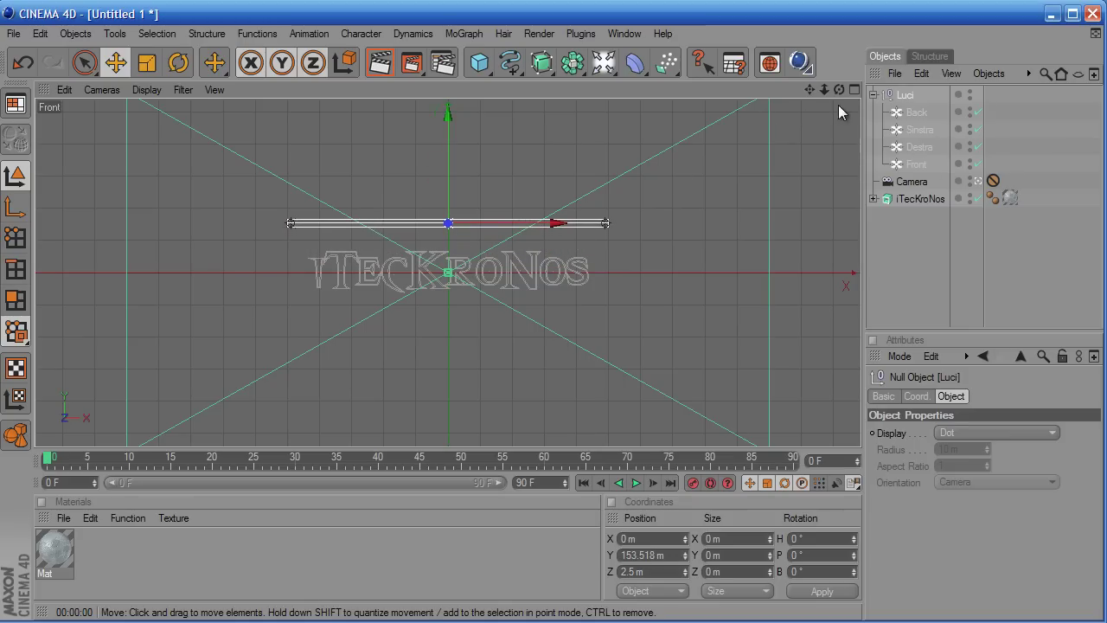
- Open the Render Settings window
{"action": "left_click", "coordinate": [855, 90]}
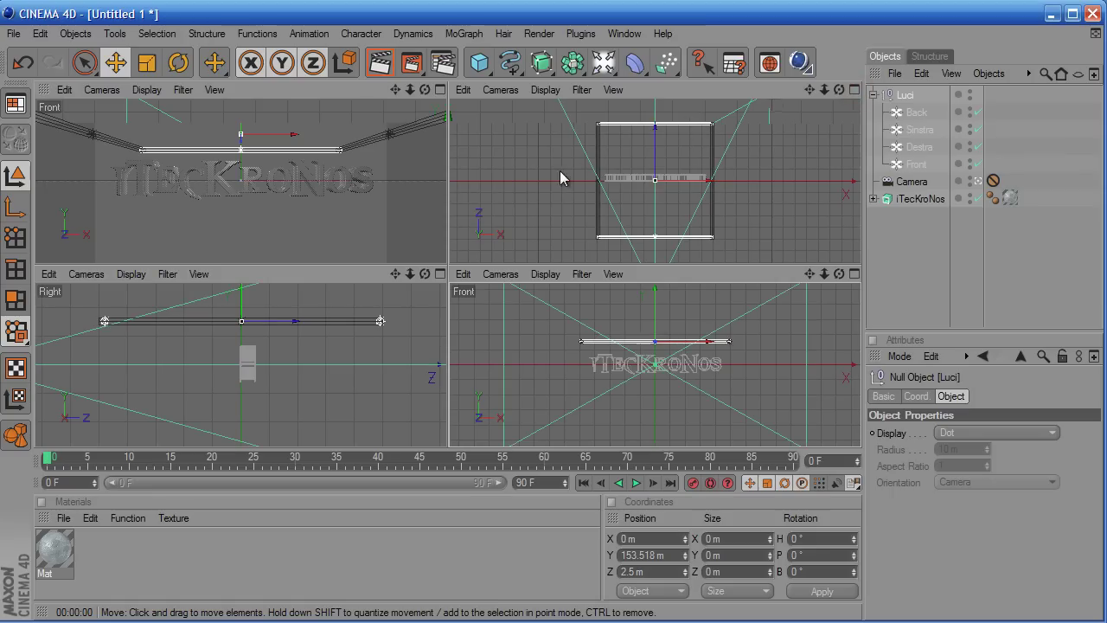
{"action": "left_click", "coordinate": [439, 90]}
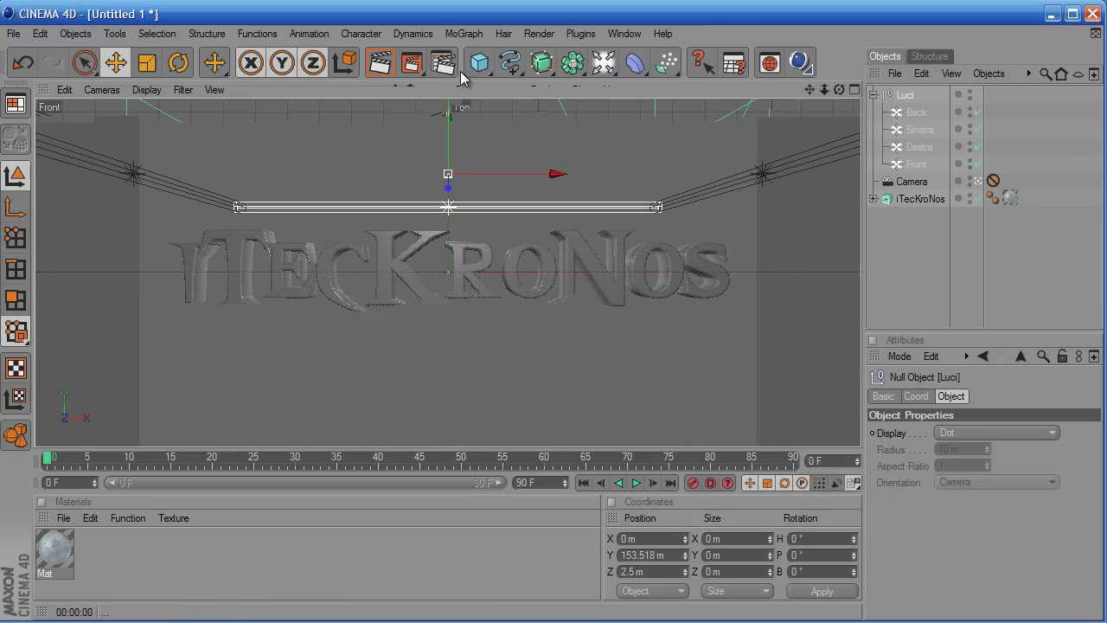
{"action": "left_click", "coordinate": [449, 67]}
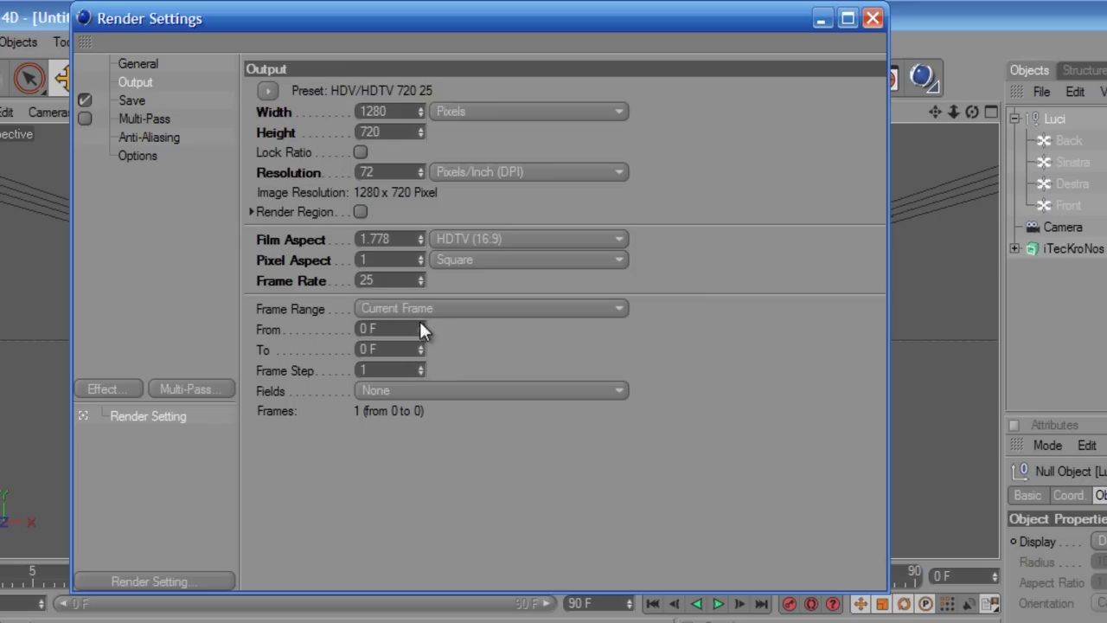
- Set the saved image format to TARGA with Alpha Channel enabled
{"action": "double_click", "coordinate": [387, 330]}
{"action": "left_click", "coordinate": [132, 101]}
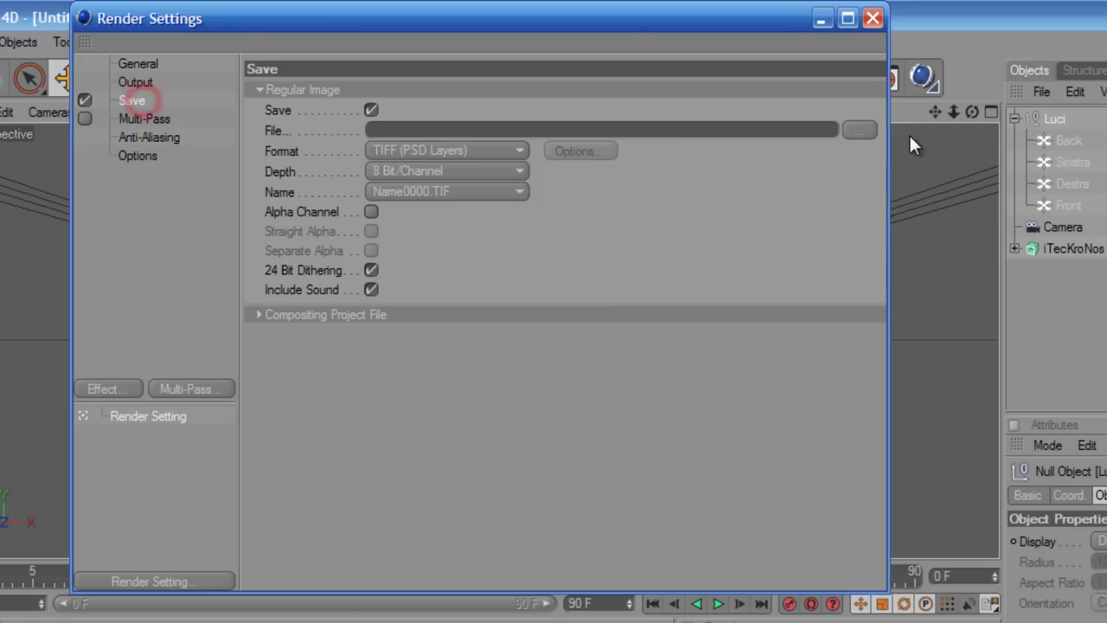
{"action": "left_click", "coordinate": [477, 150]}
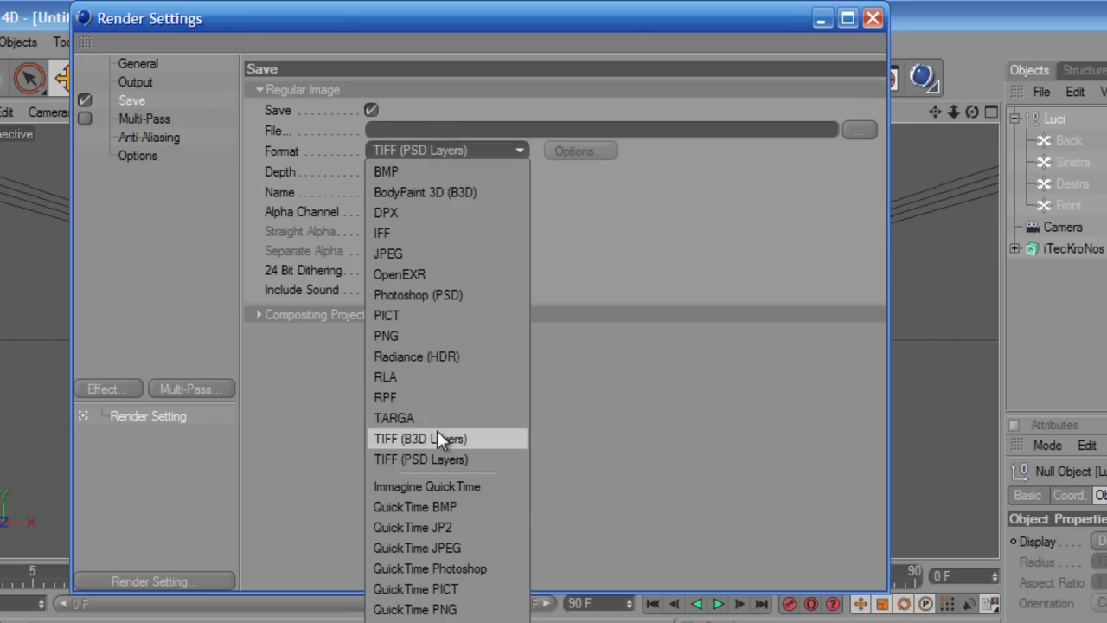
{"action": "left_click", "coordinate": [409, 412]}
{"action": "left_click", "coordinate": [372, 212]}
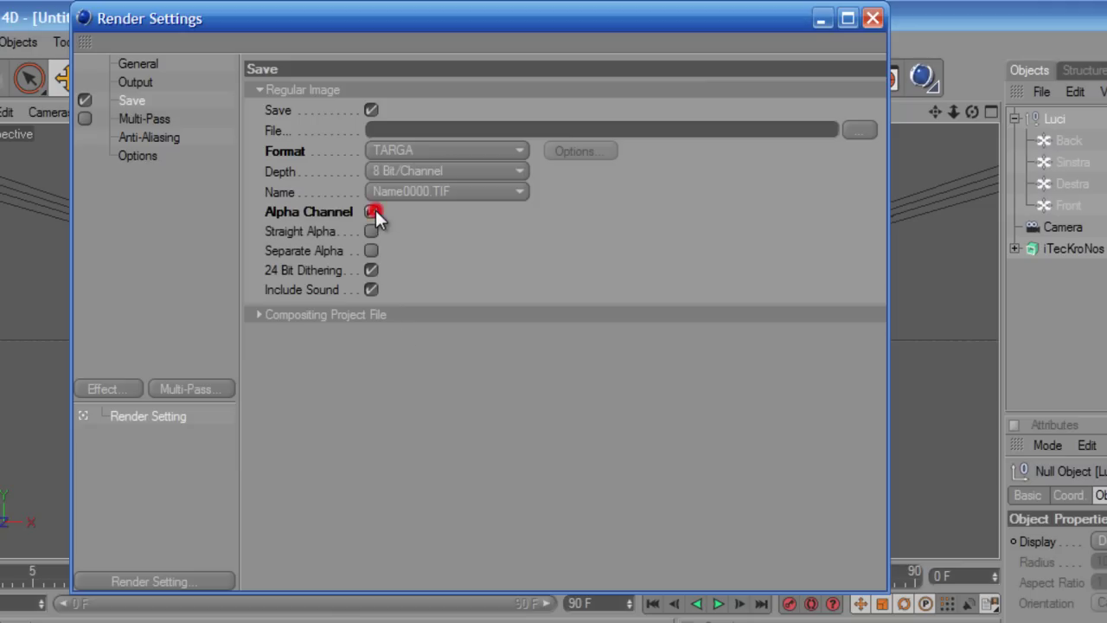
{"action": "left_click", "coordinate": [260, 315]}
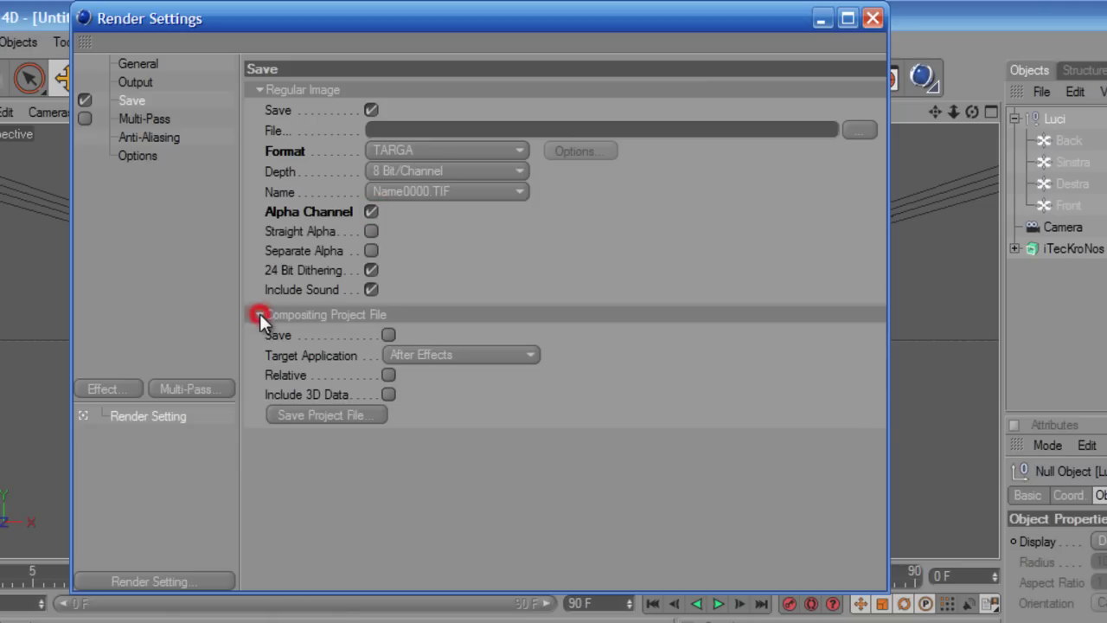
- Set Anti-Aliasing to Best
{"action": "left_click", "coordinate": [170, 136]}
{"action": "left_click", "coordinate": [446, 90]}
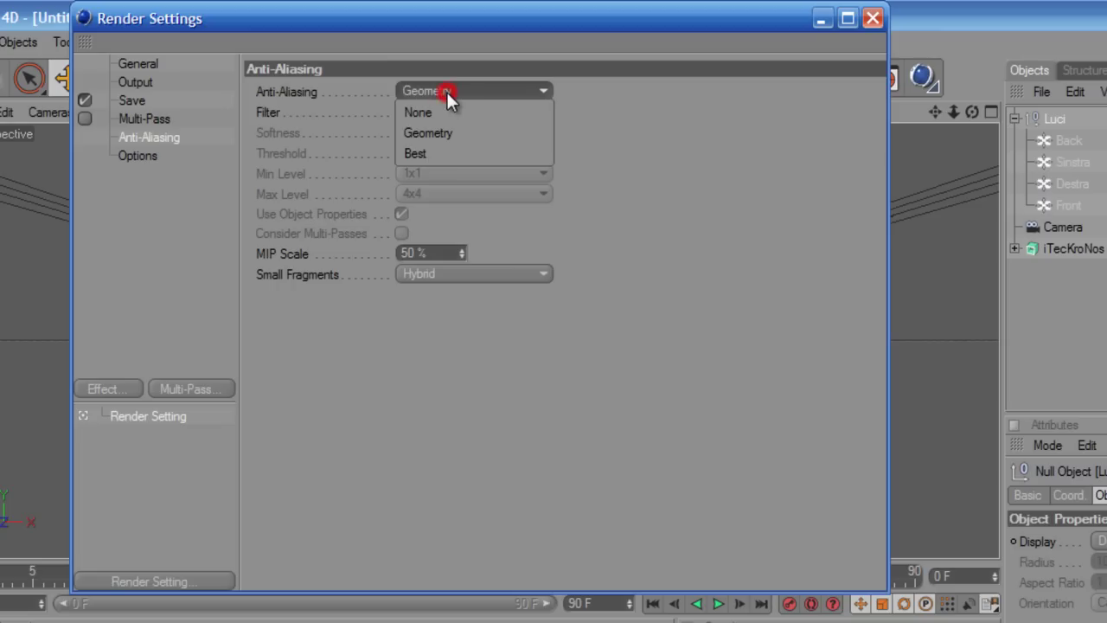
{"action": "left_click", "coordinate": [439, 149]}
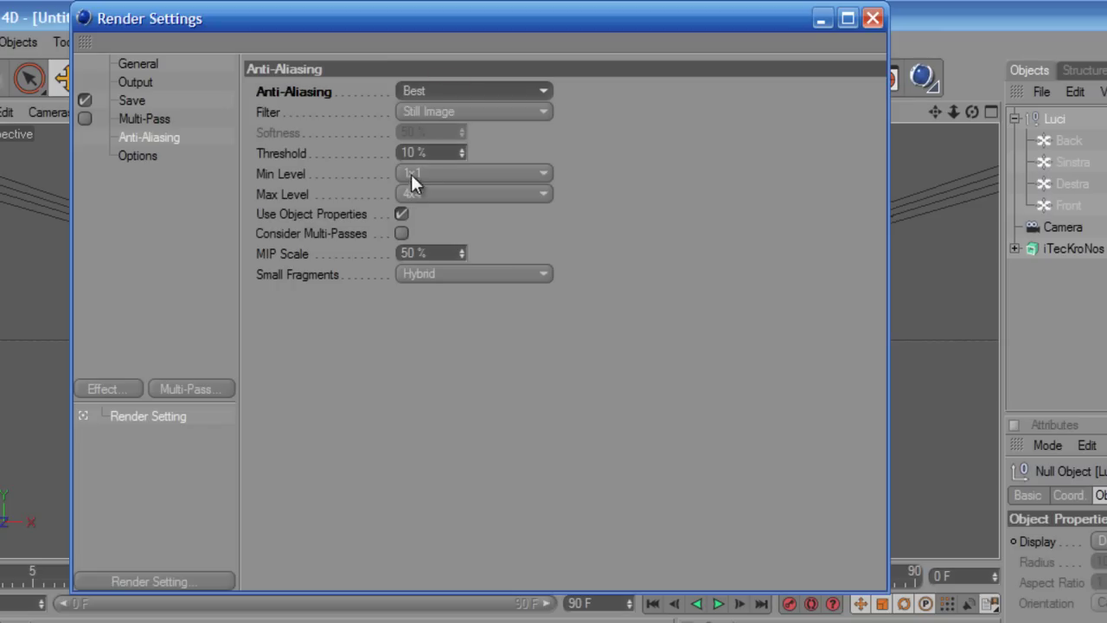